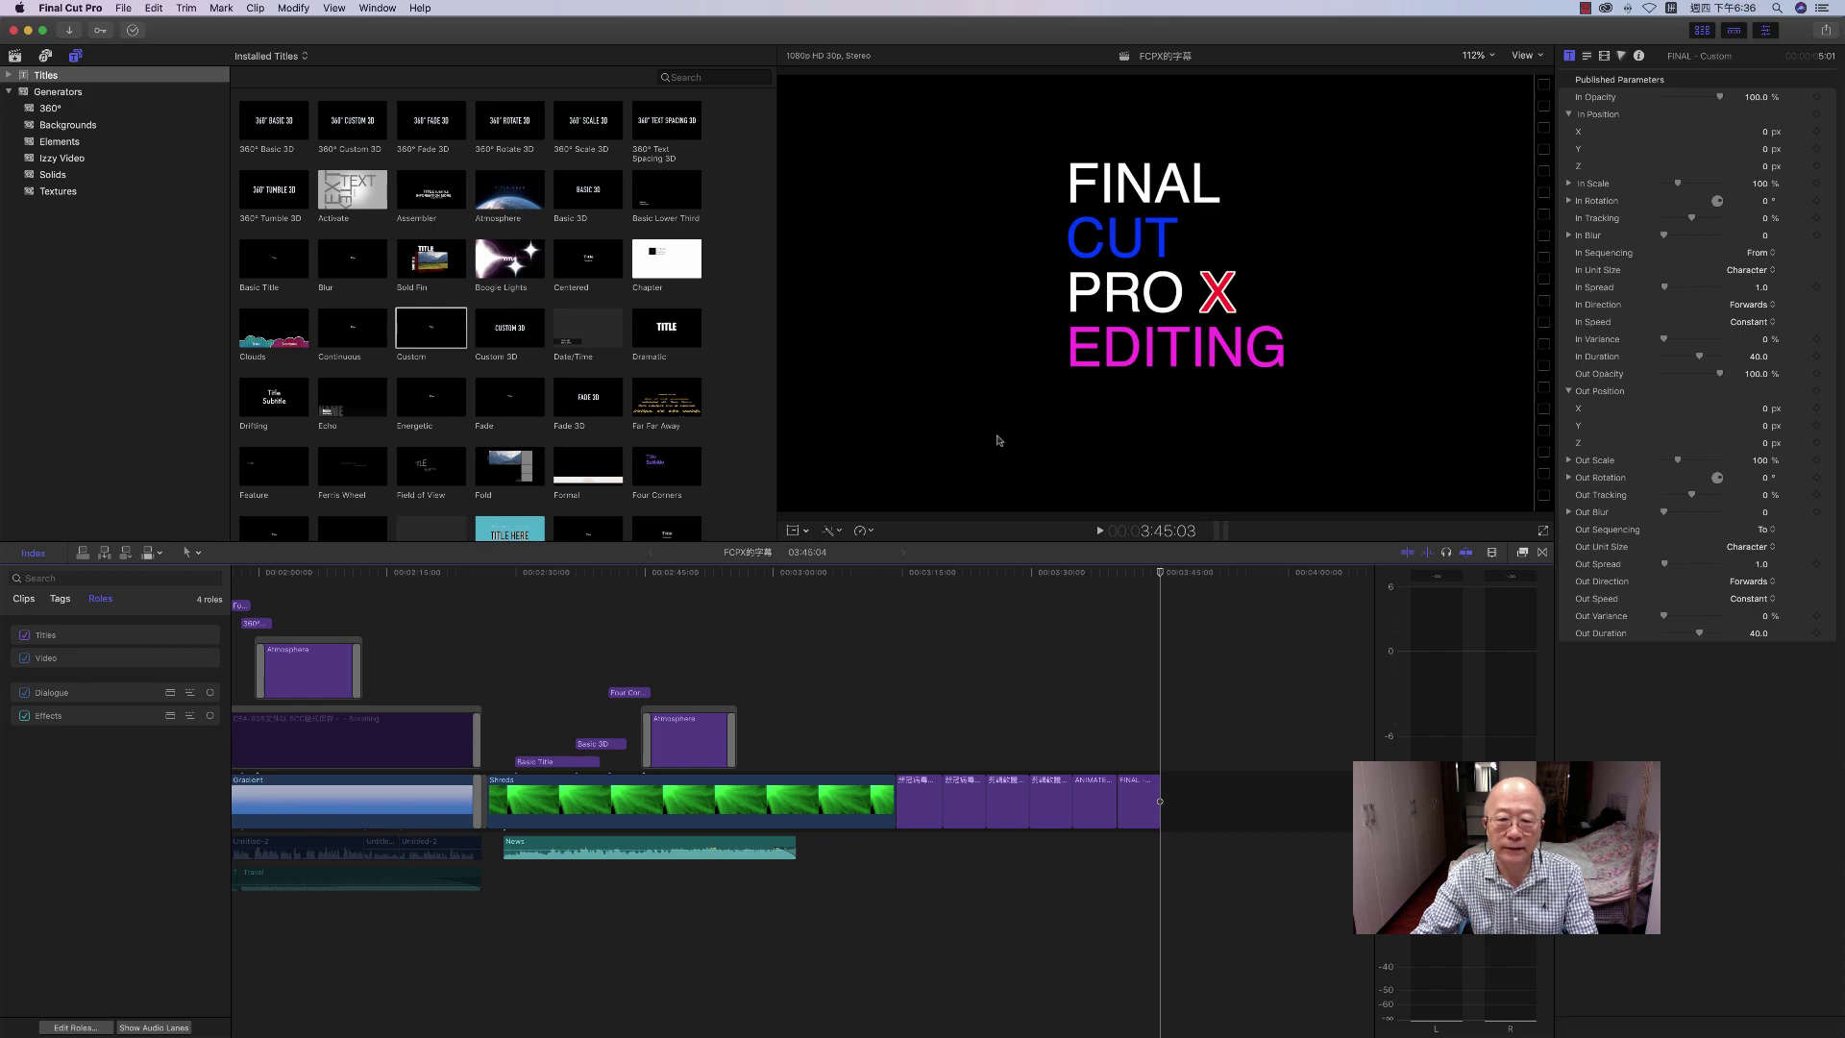
- Play the title sequence and stop on the ANIMATE TEXT IN FCPX Custom 3D title
left_click(896, 582)
key("space")
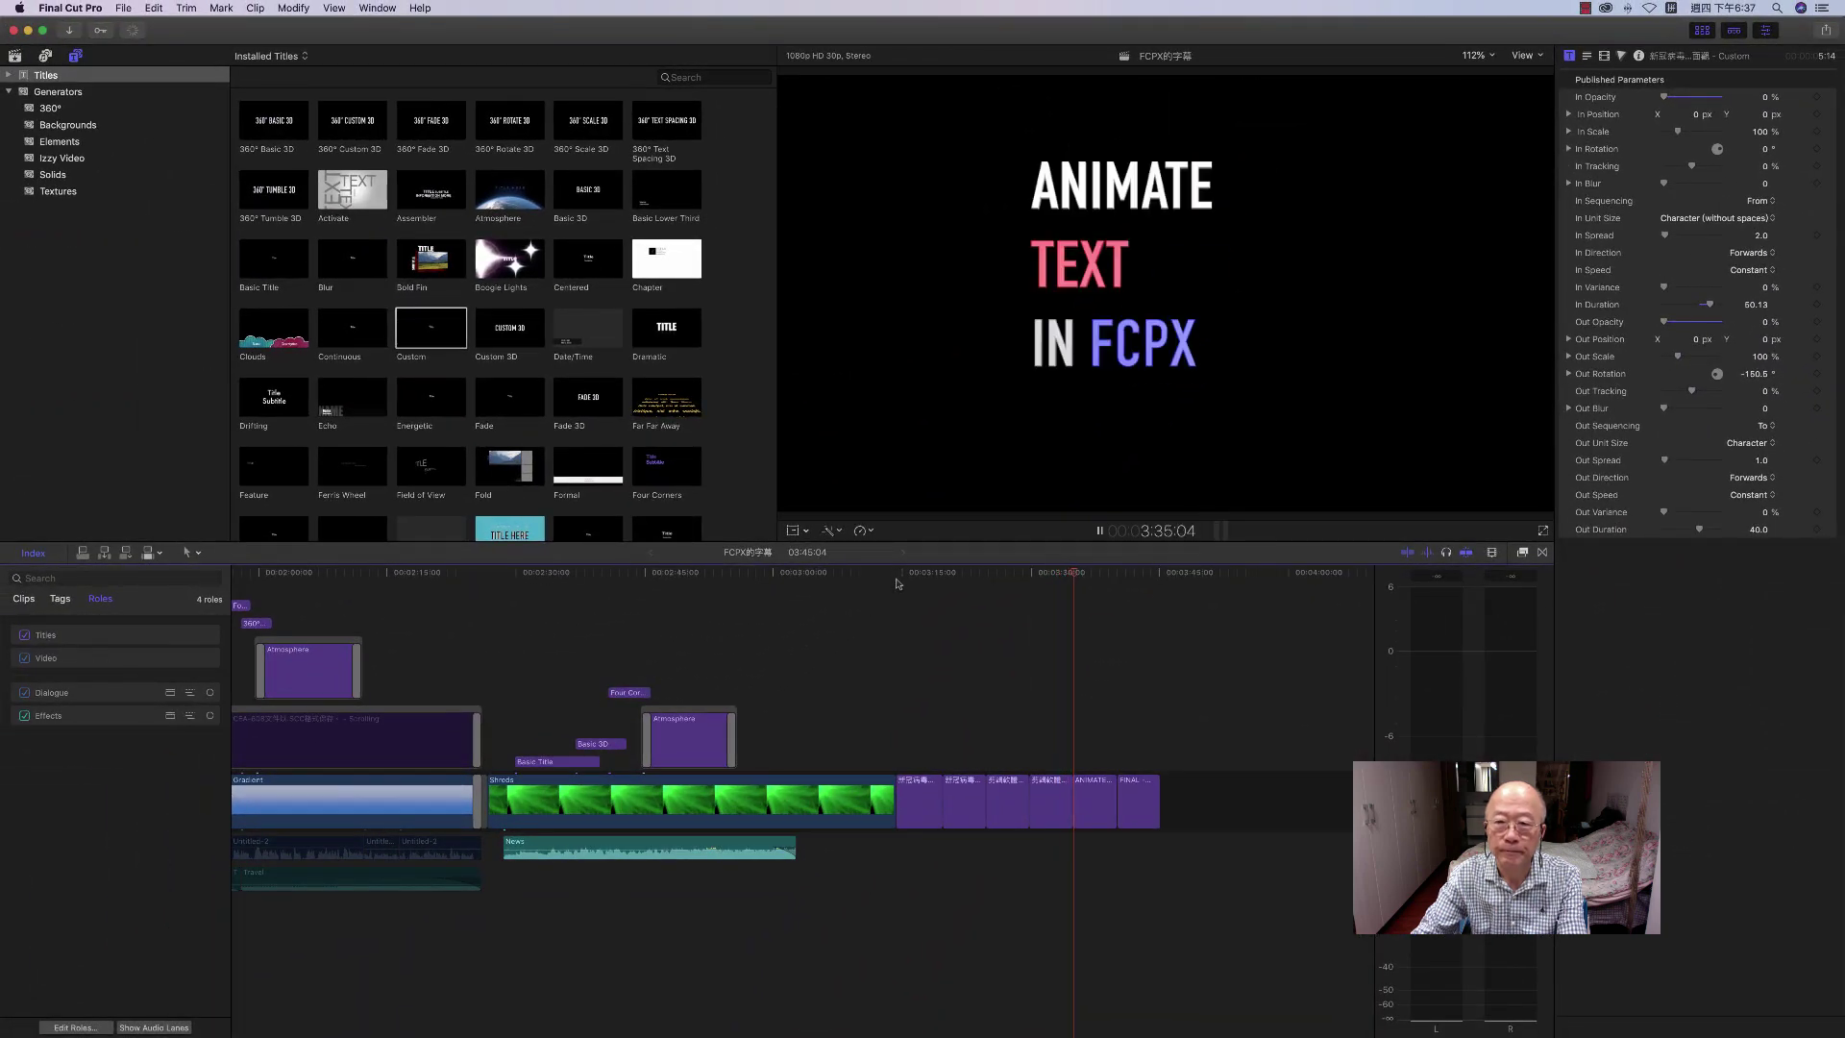
key("space")
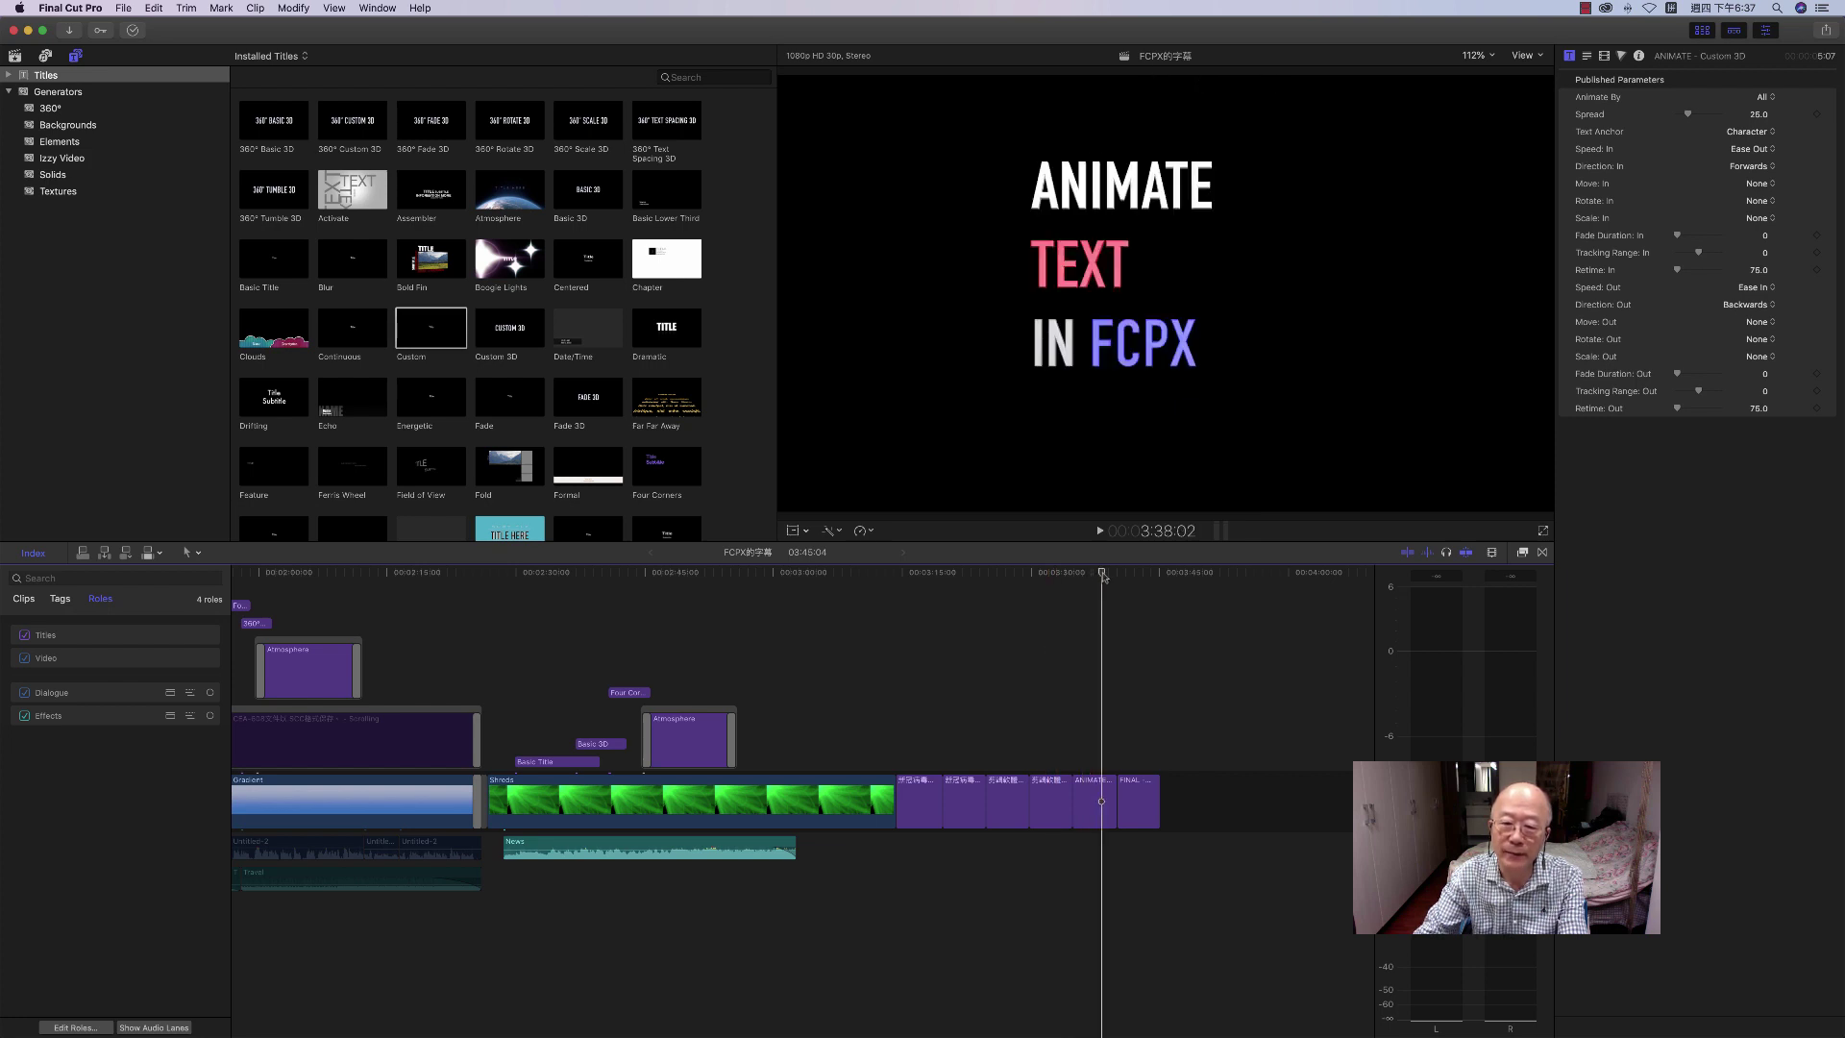
mouse_move(1098, 577)
left_mouse_down()
mouse_move(1130, 576)
mouse_move(1103, 598)
left_mouse_up()
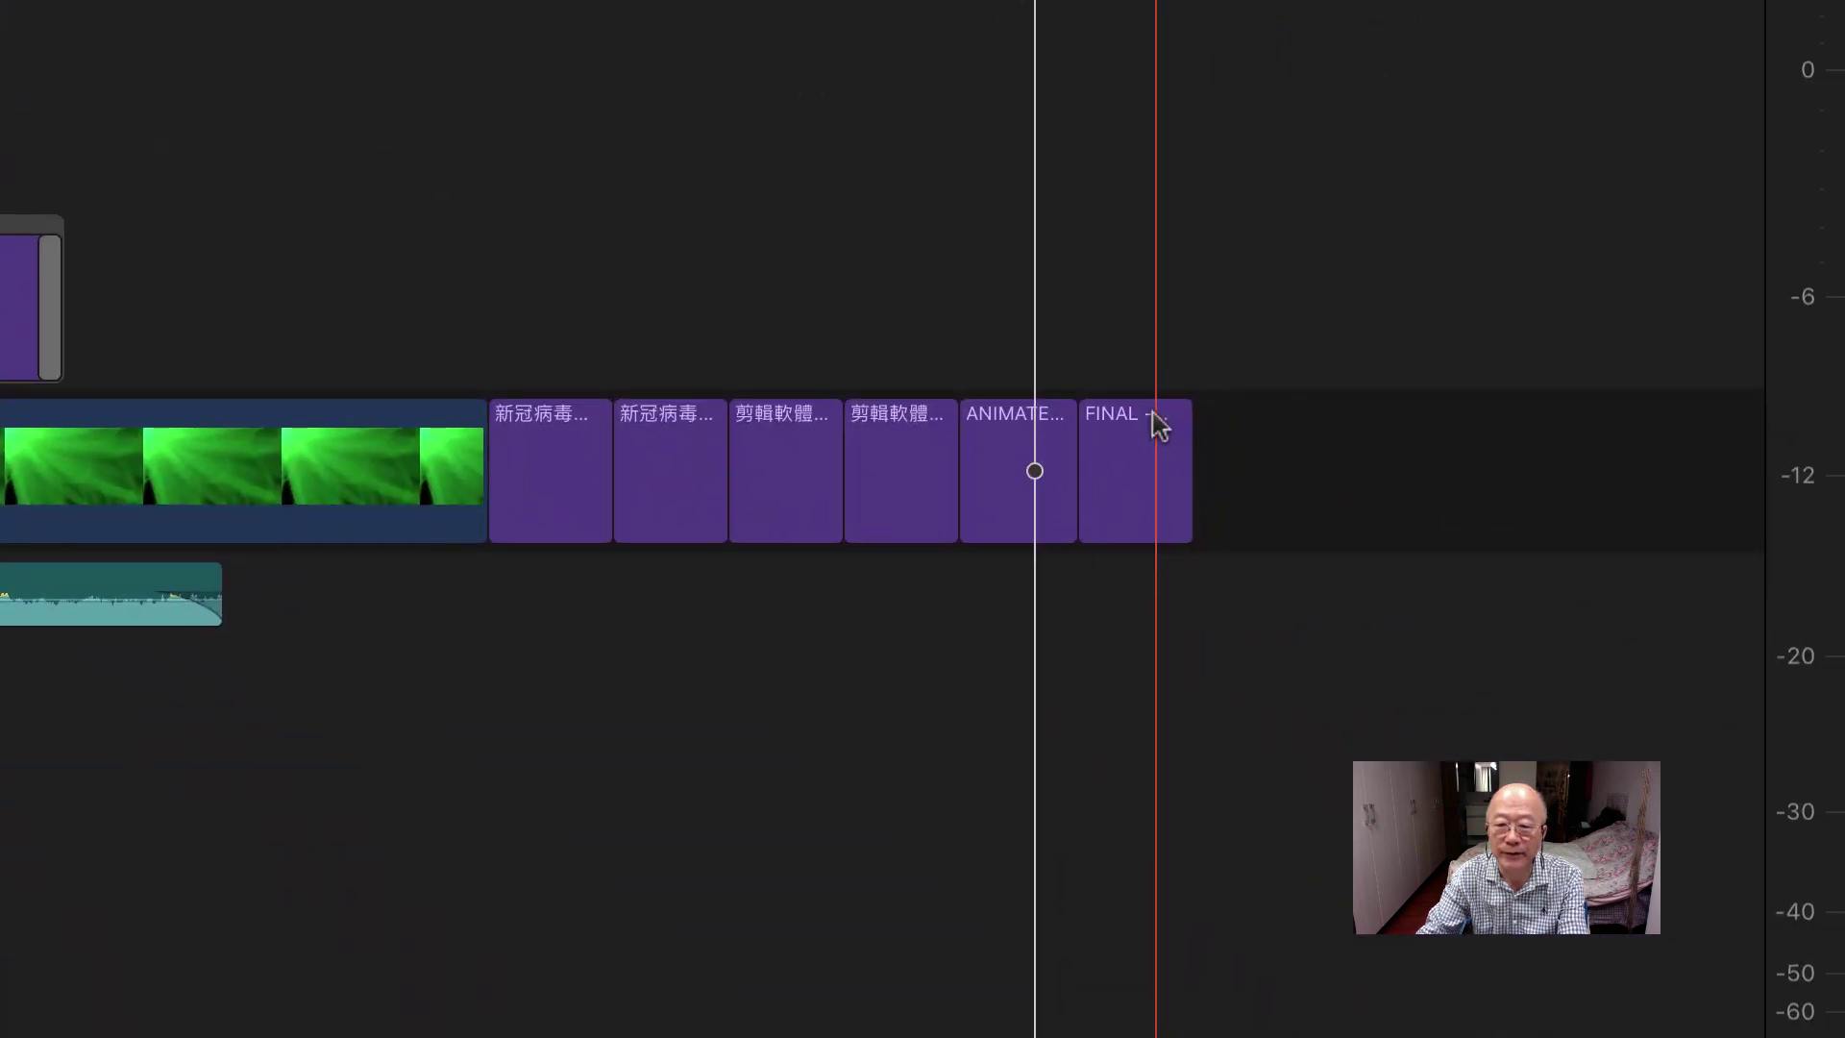
left_click(1140, 440)
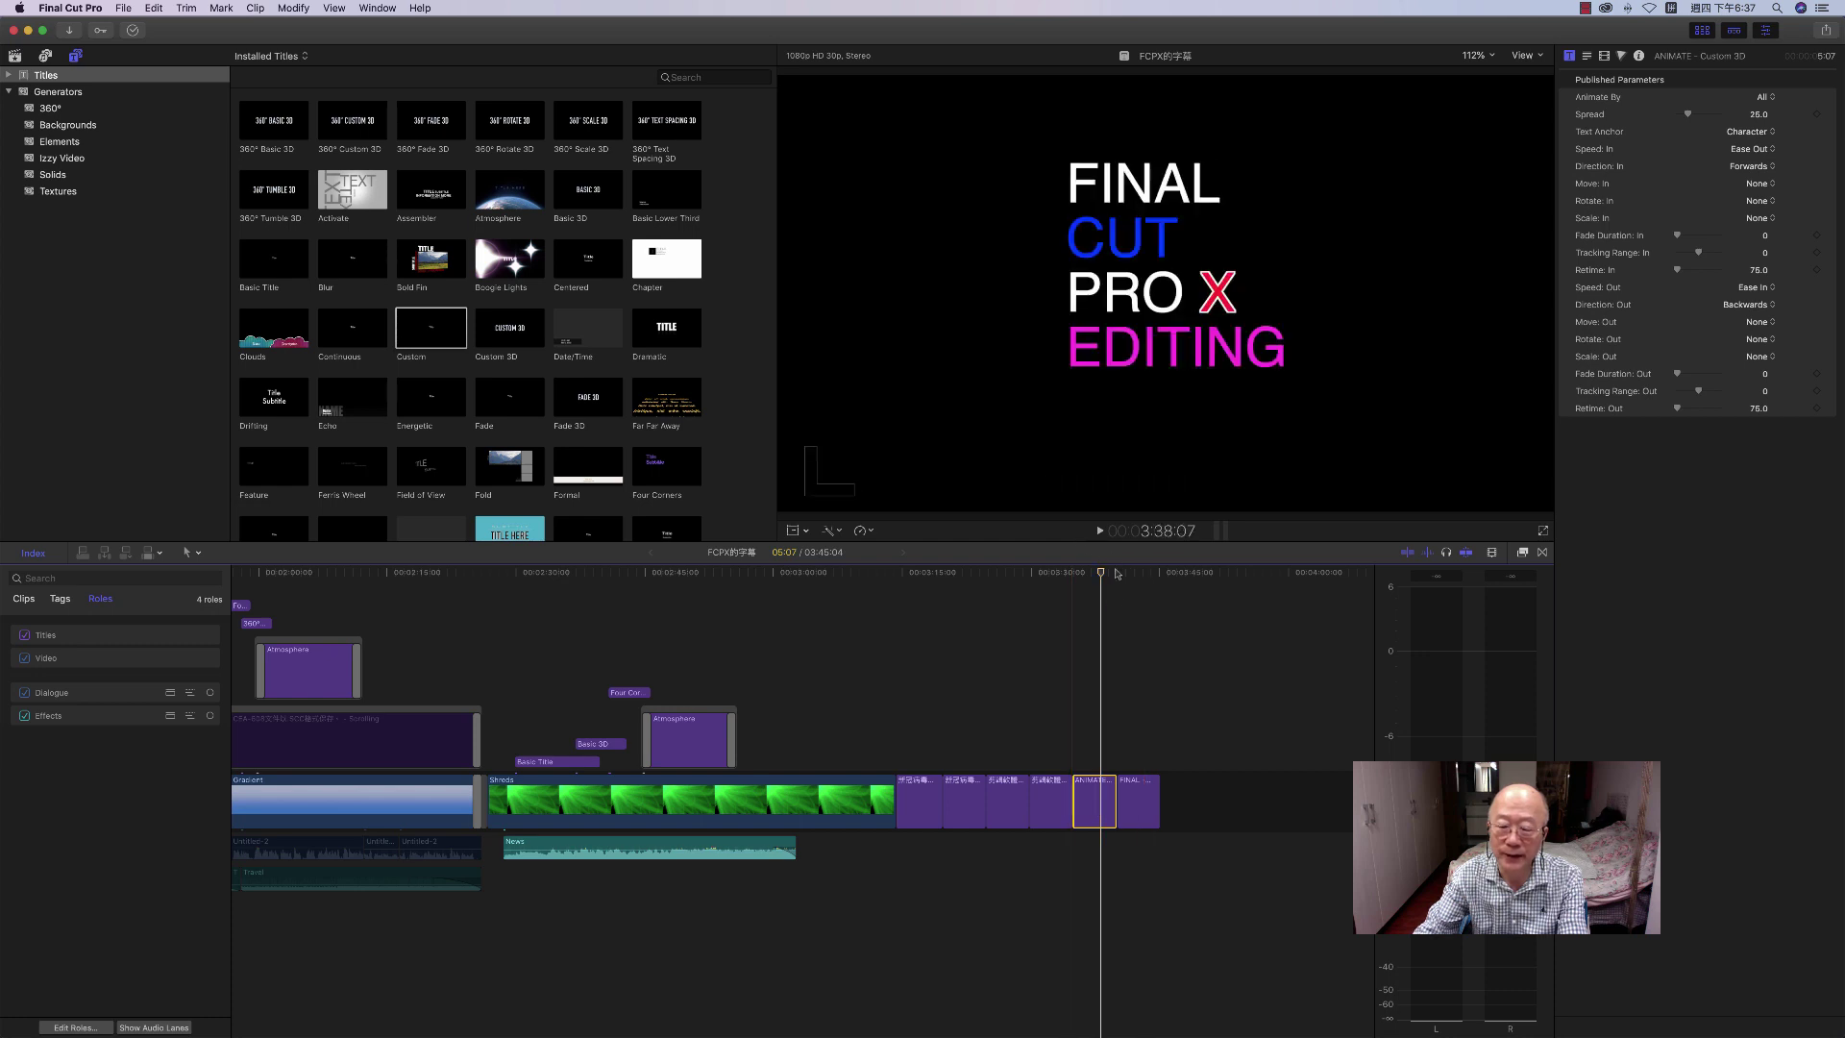
left_click_drag(1101, 574, 1088, 573)
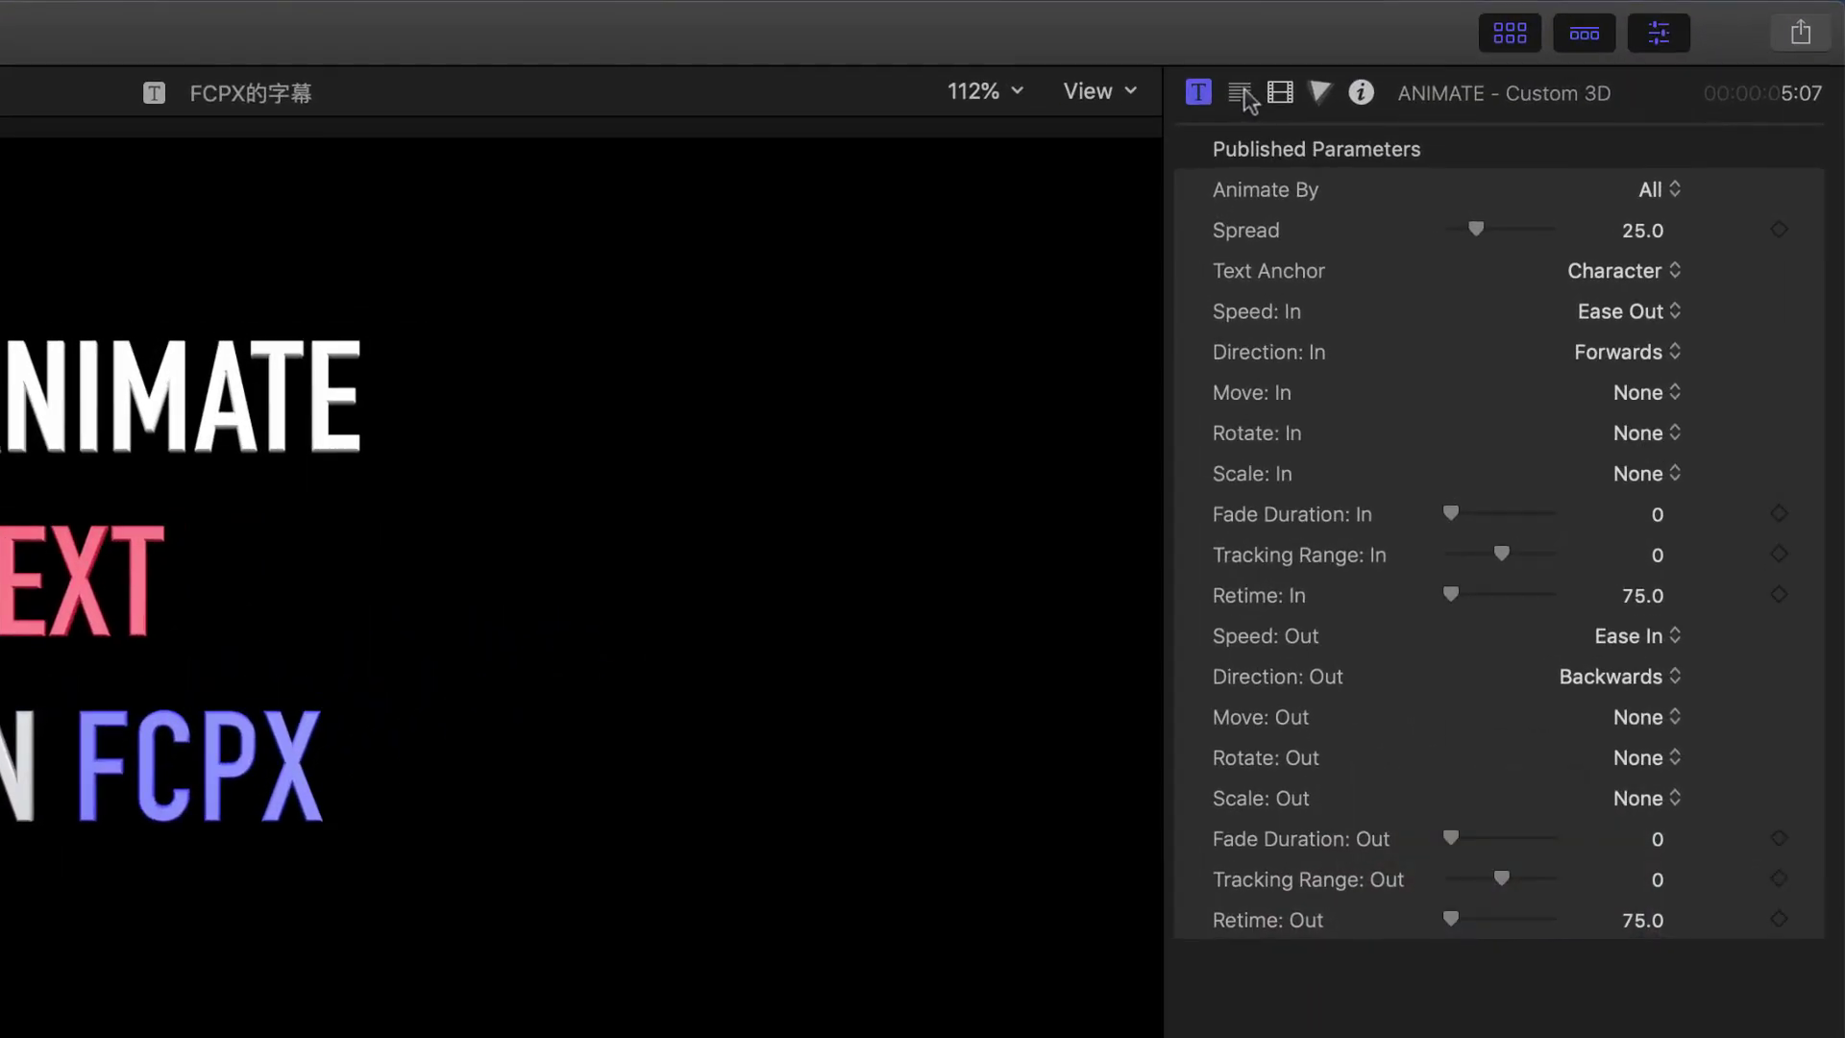
left_click(1587, 56)
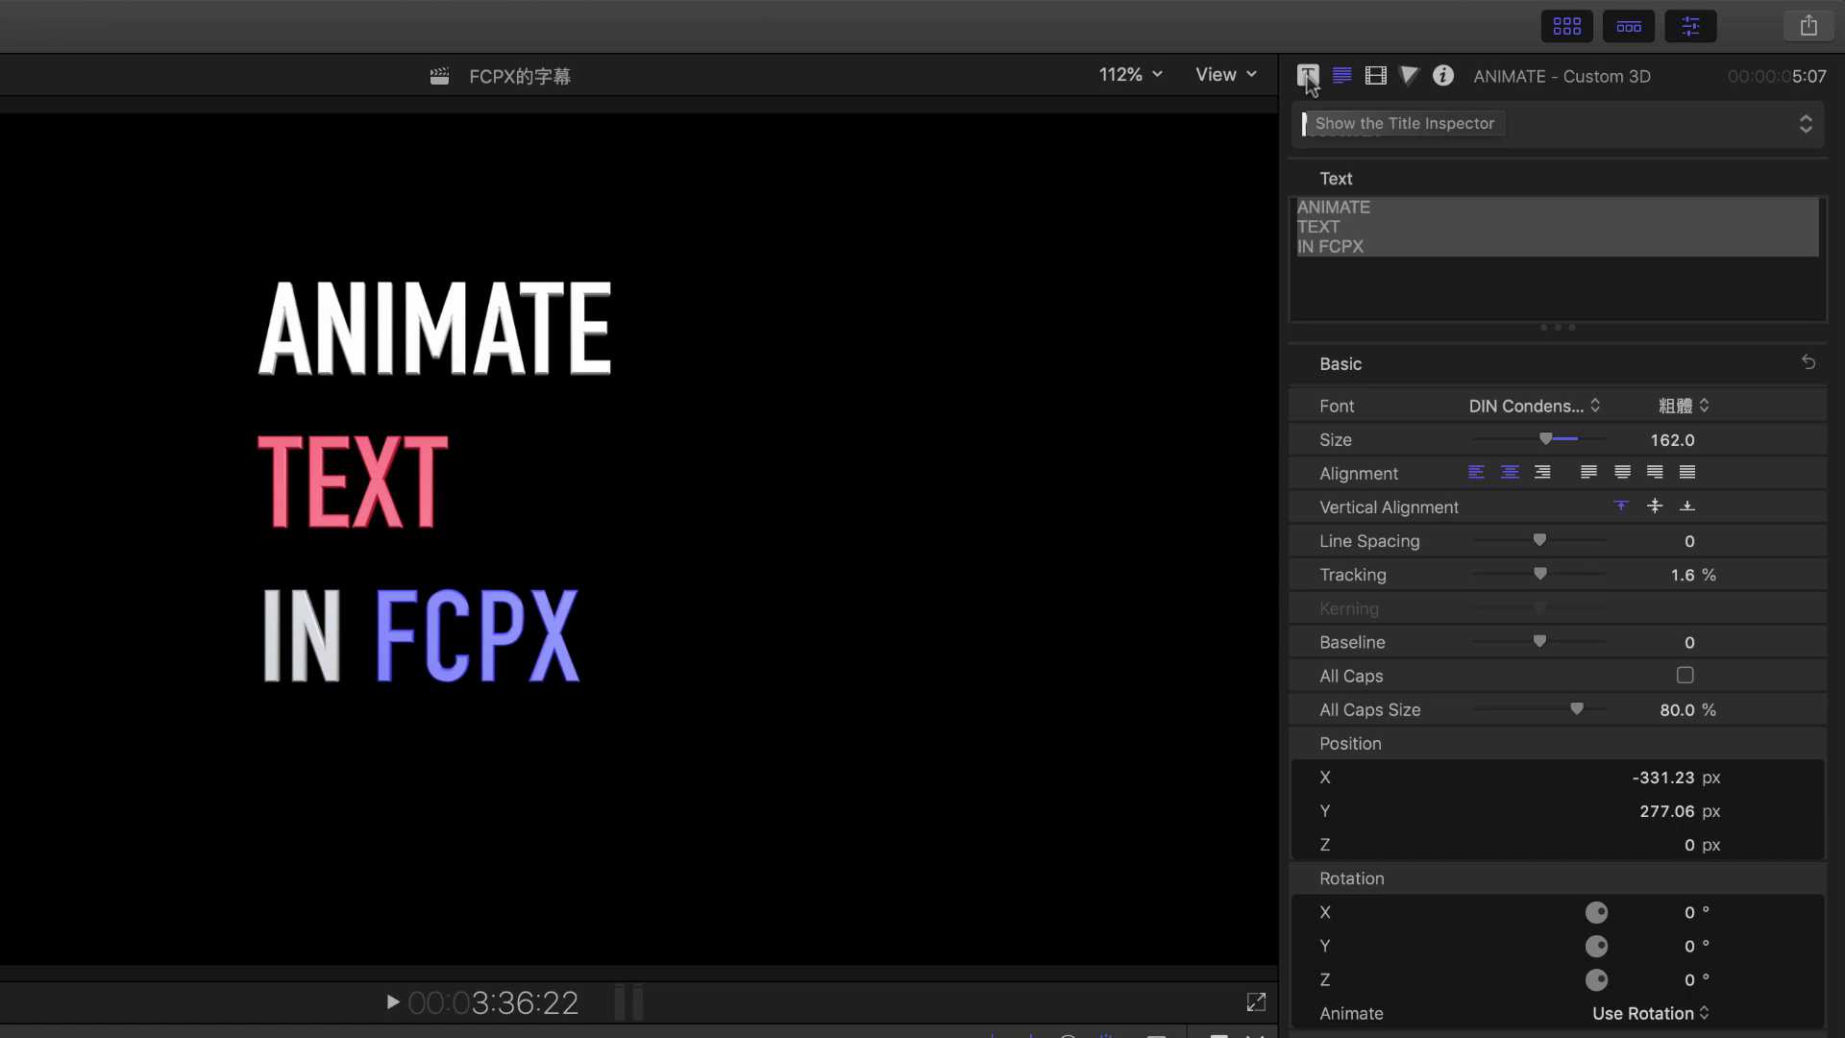
left_click(1306, 76)
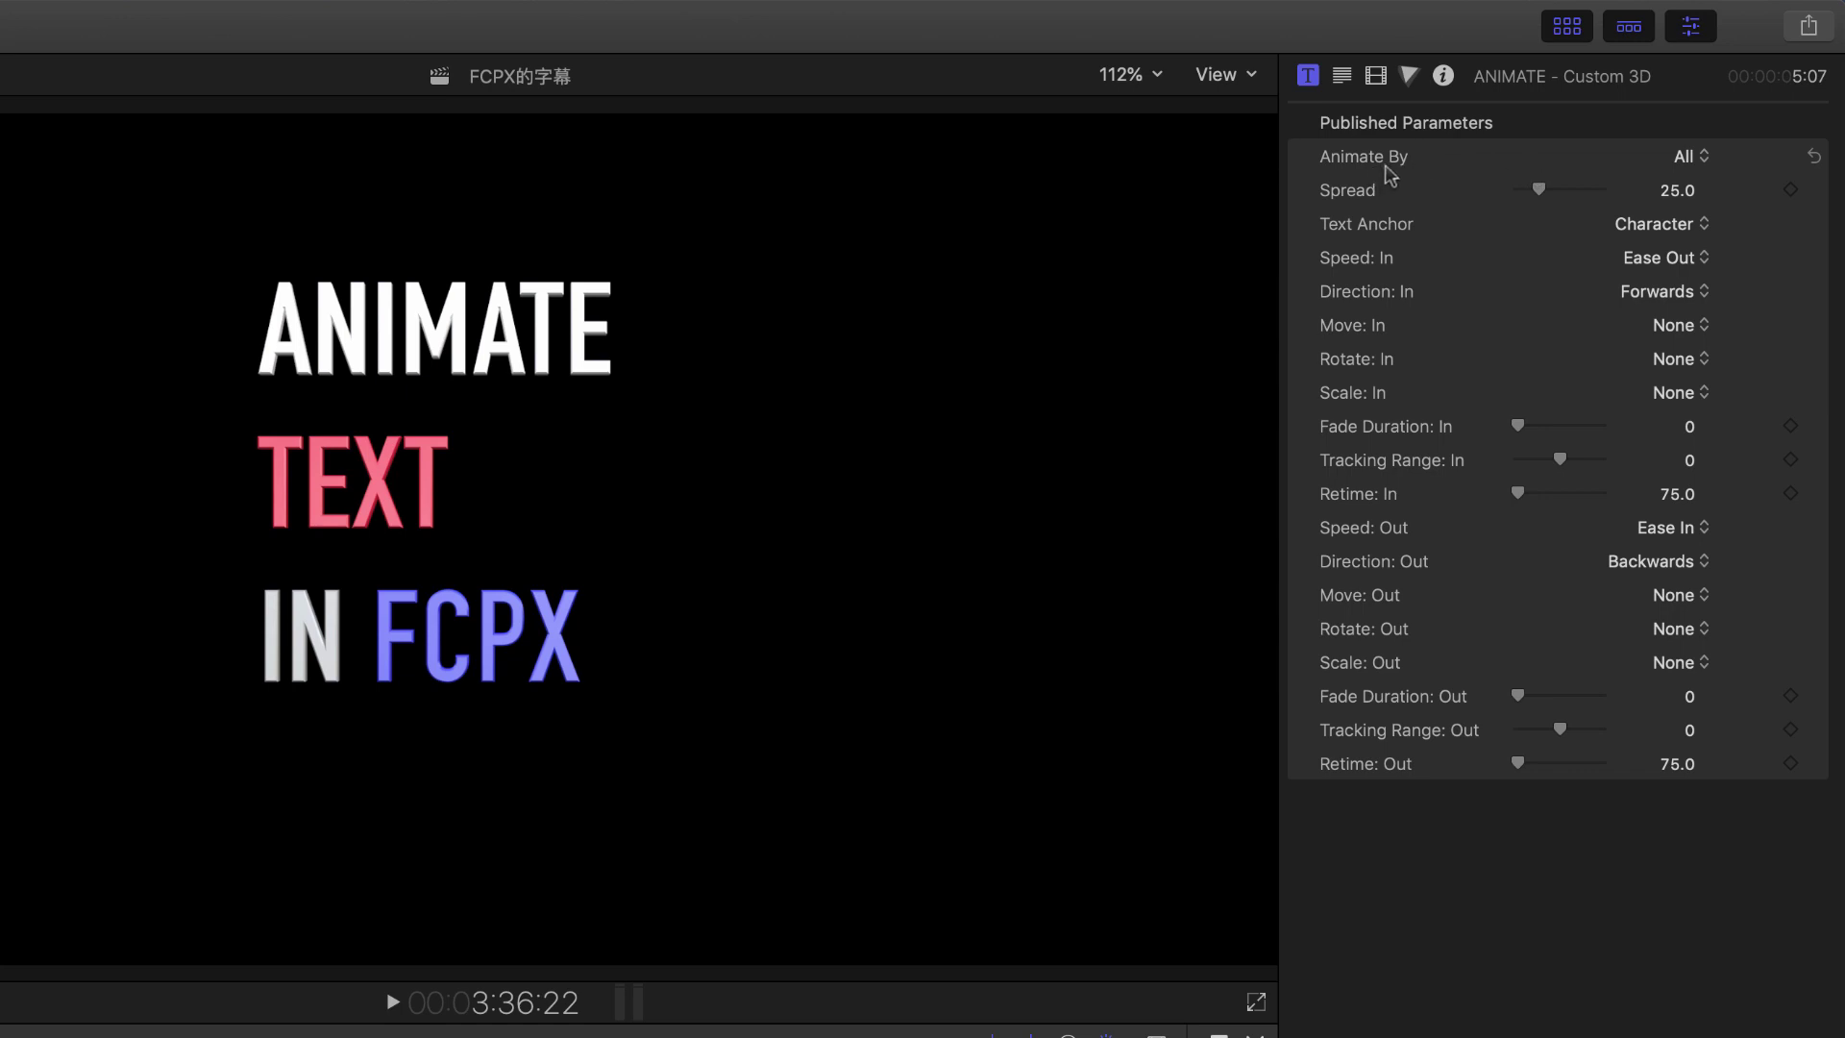
- Change the ANIMATE TEXT IN FCPX title's Animate By setting from All to Character
left_click(1705, 160)
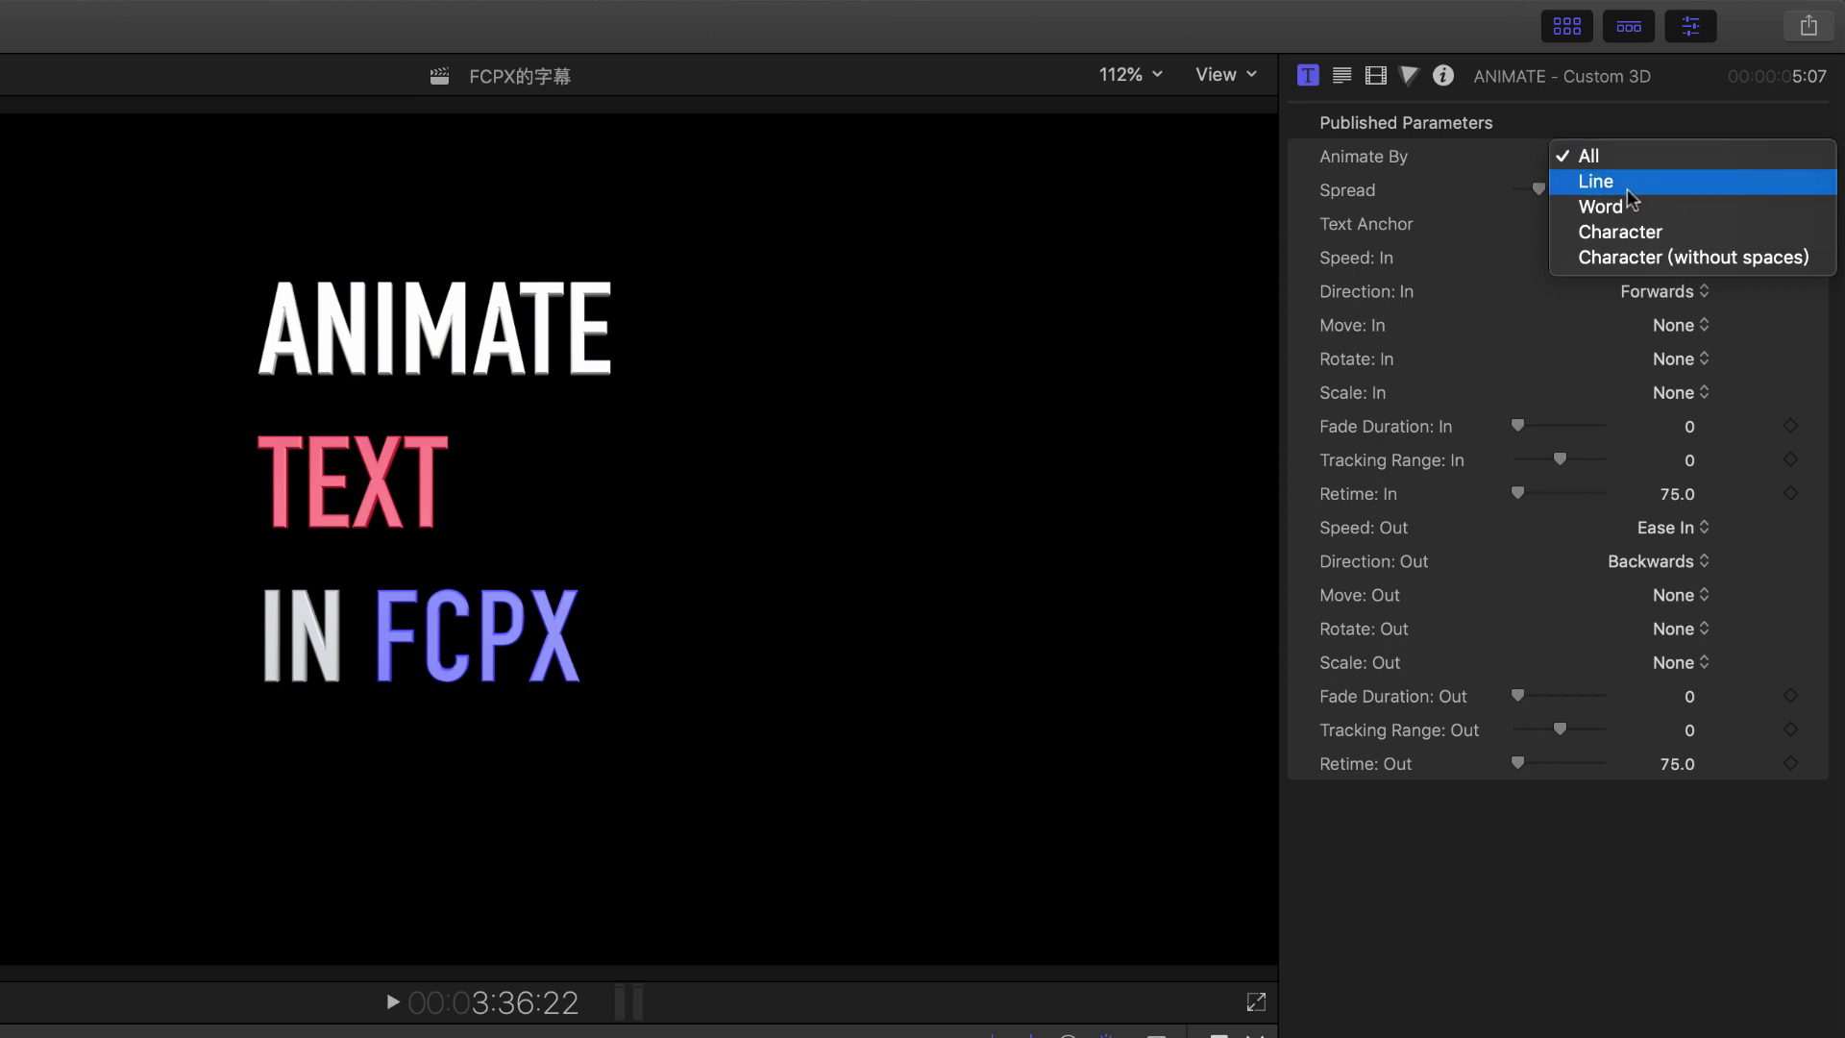
left_click(1642, 233)
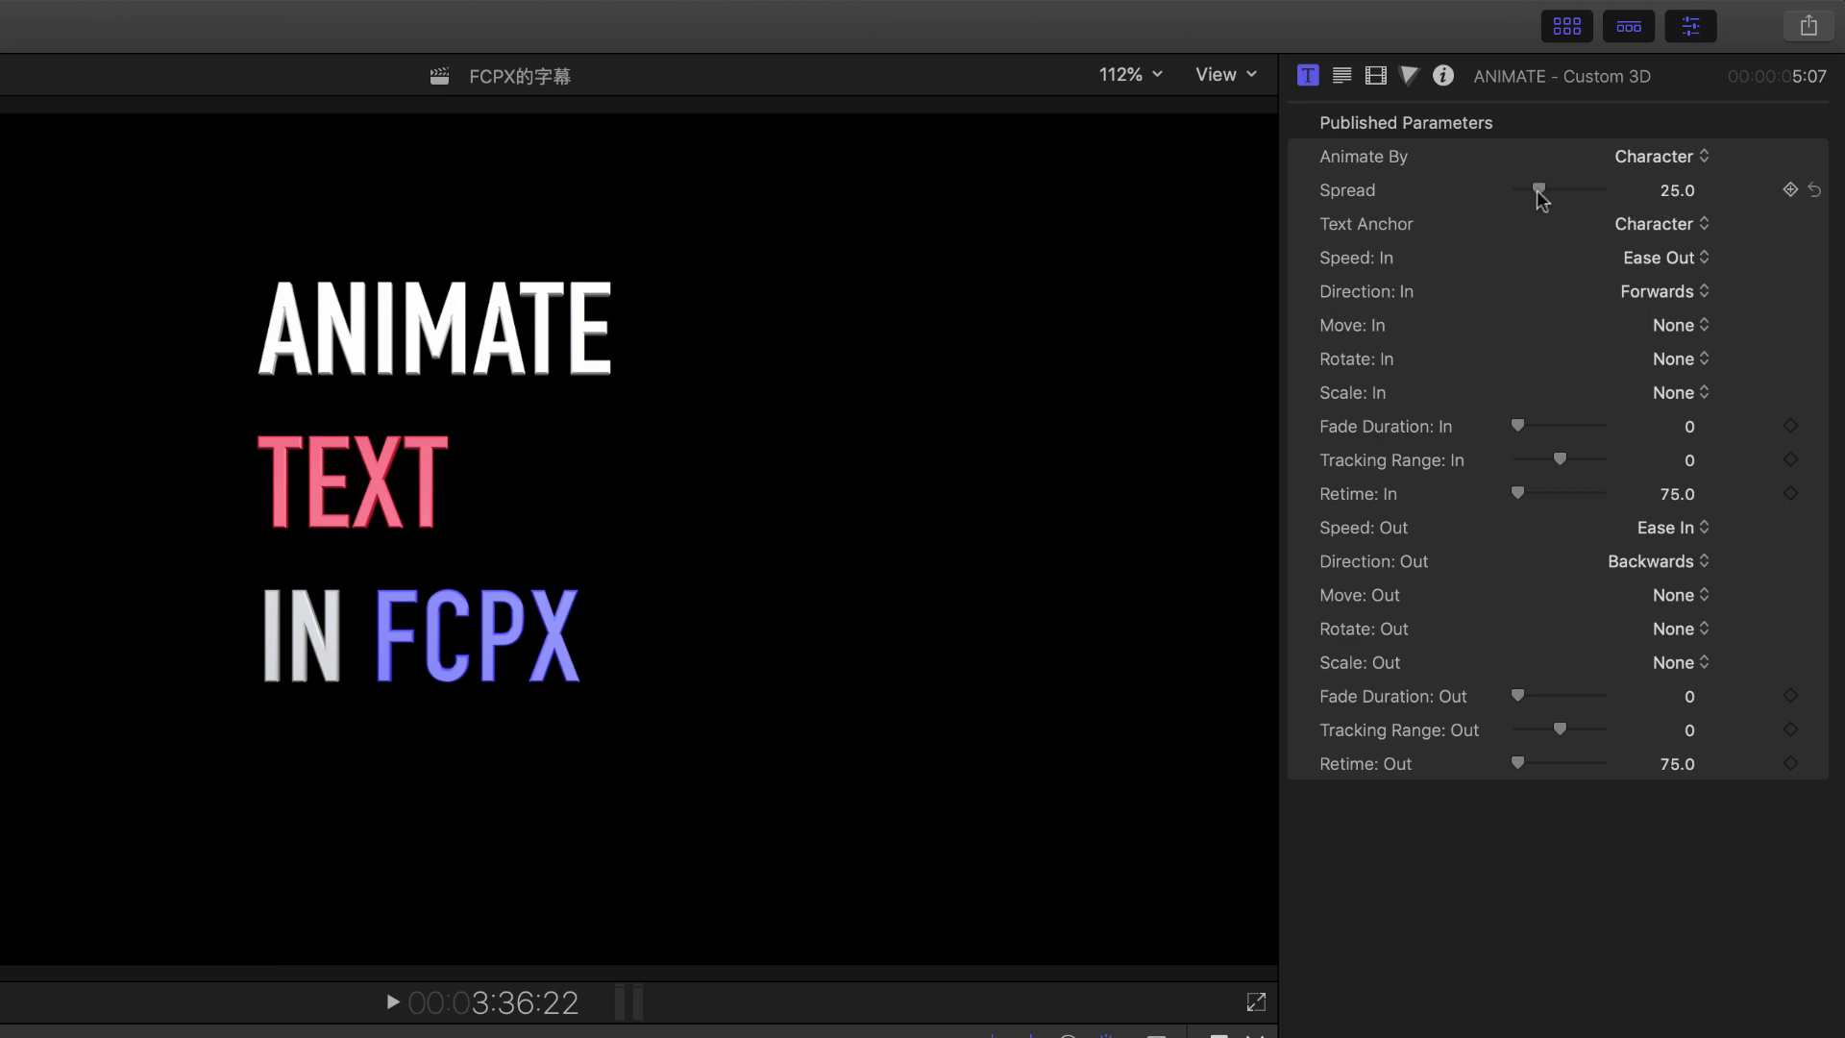
- Set the character Spread to 2.0
left_click_drag(1536, 189, 1508, 191)
left_click_drag(1518, 192, 1520, 197)
left_click_drag(1649, 179, 1654, 183)
left_click_drag(1521, 189, 1547, 191)
left_click_drag(1548, 190, 1533, 190)
left_click(1670, 190)
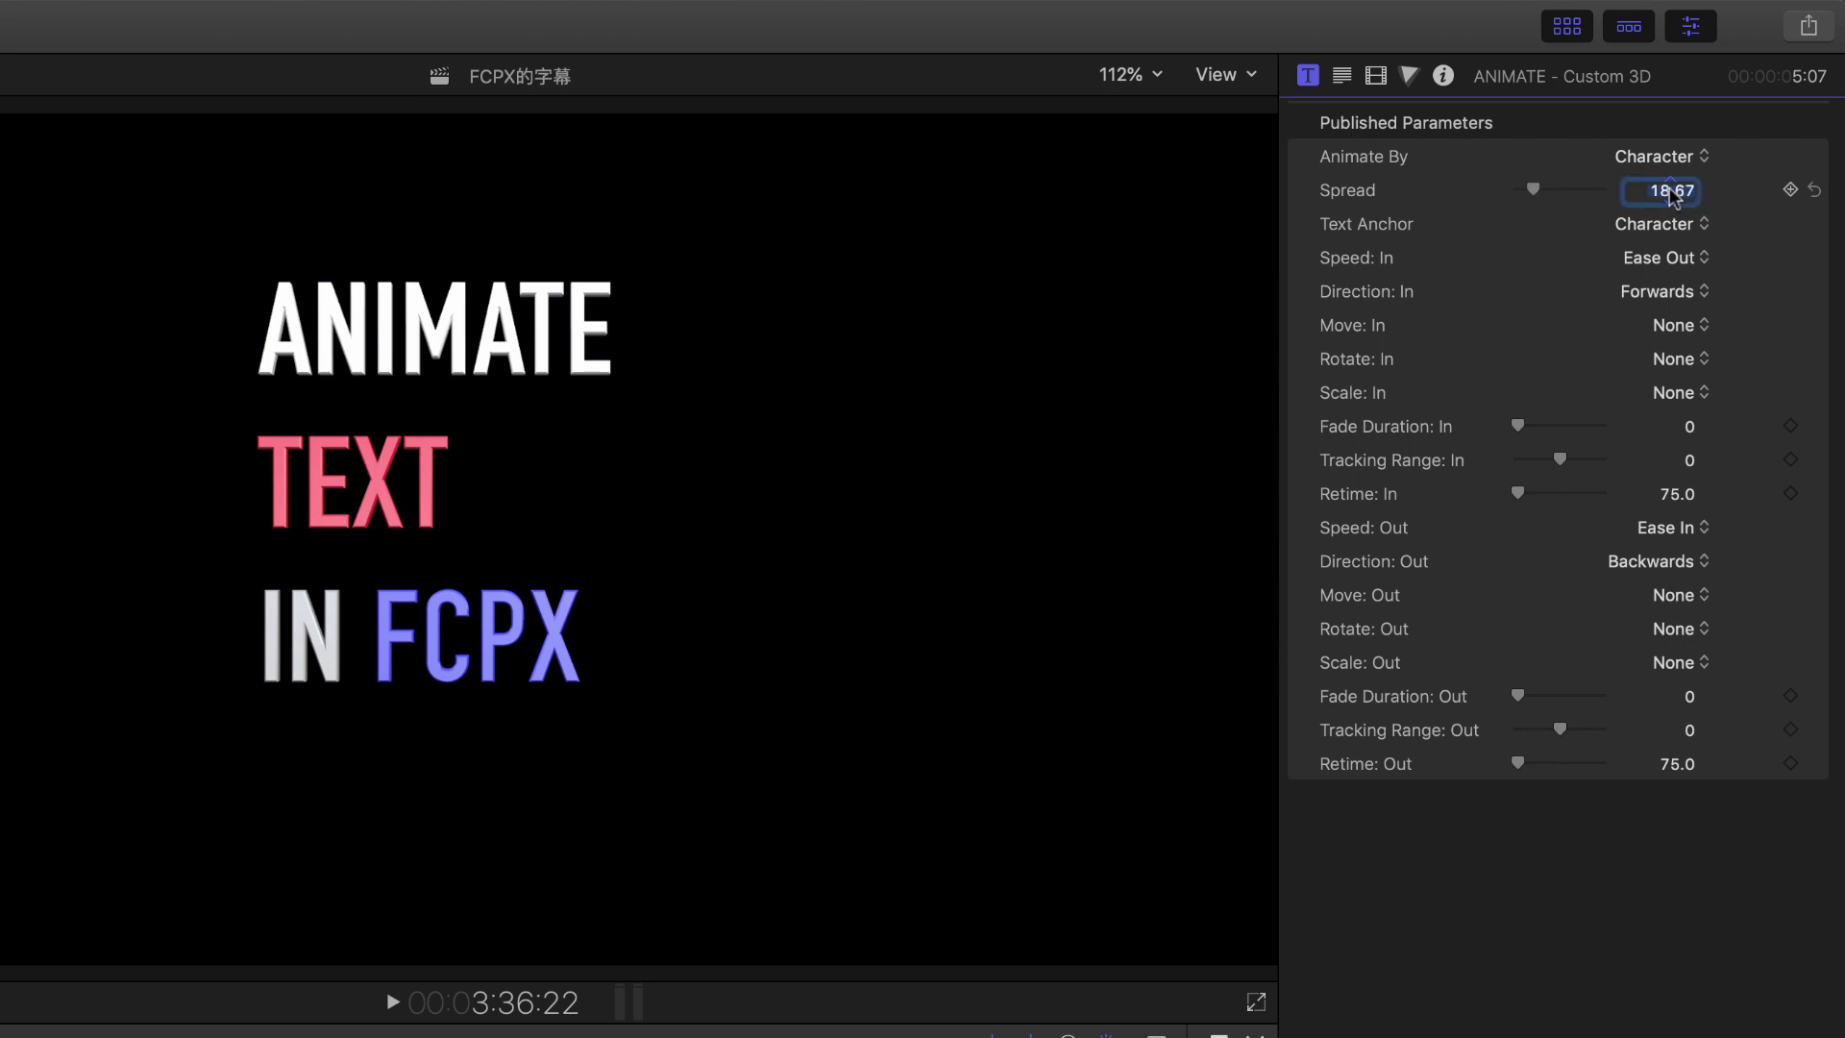
type("2")
key("Return")
- Keep Text Anchor at Character and review the Speed: In choices
left_click(1703, 235)
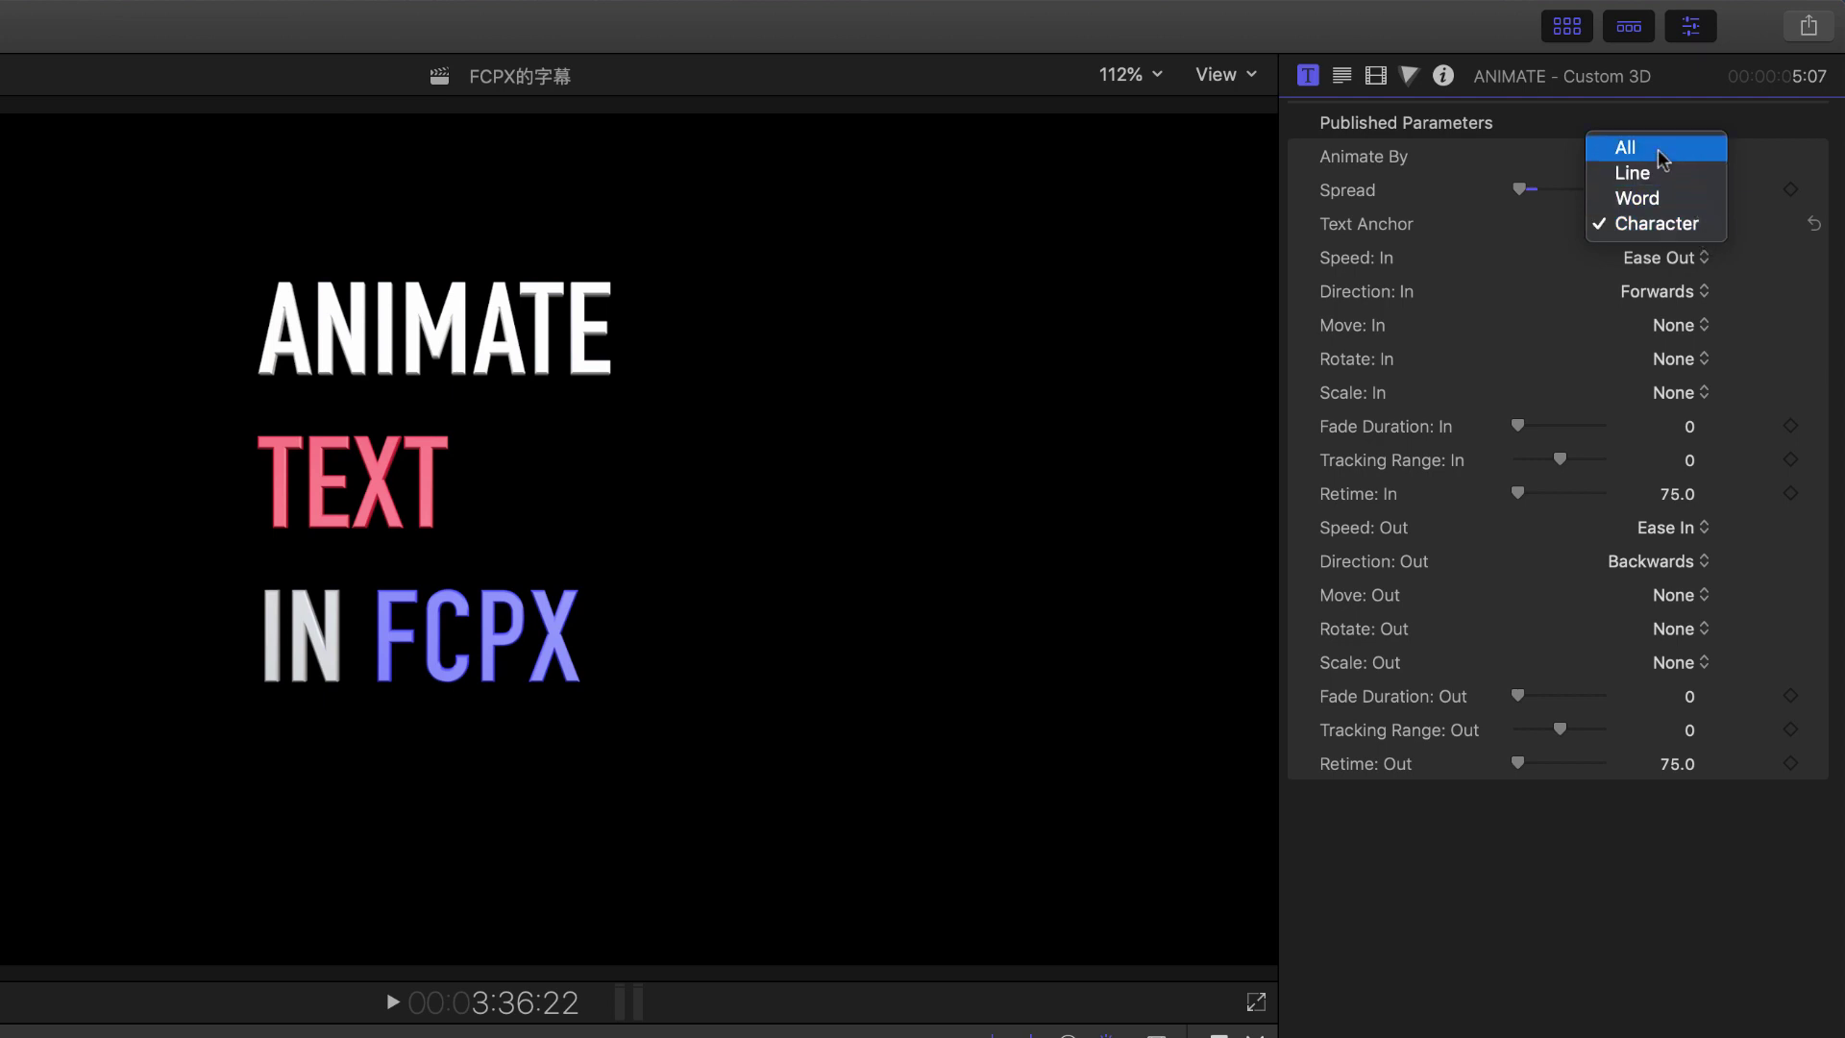
left_click(1668, 223)
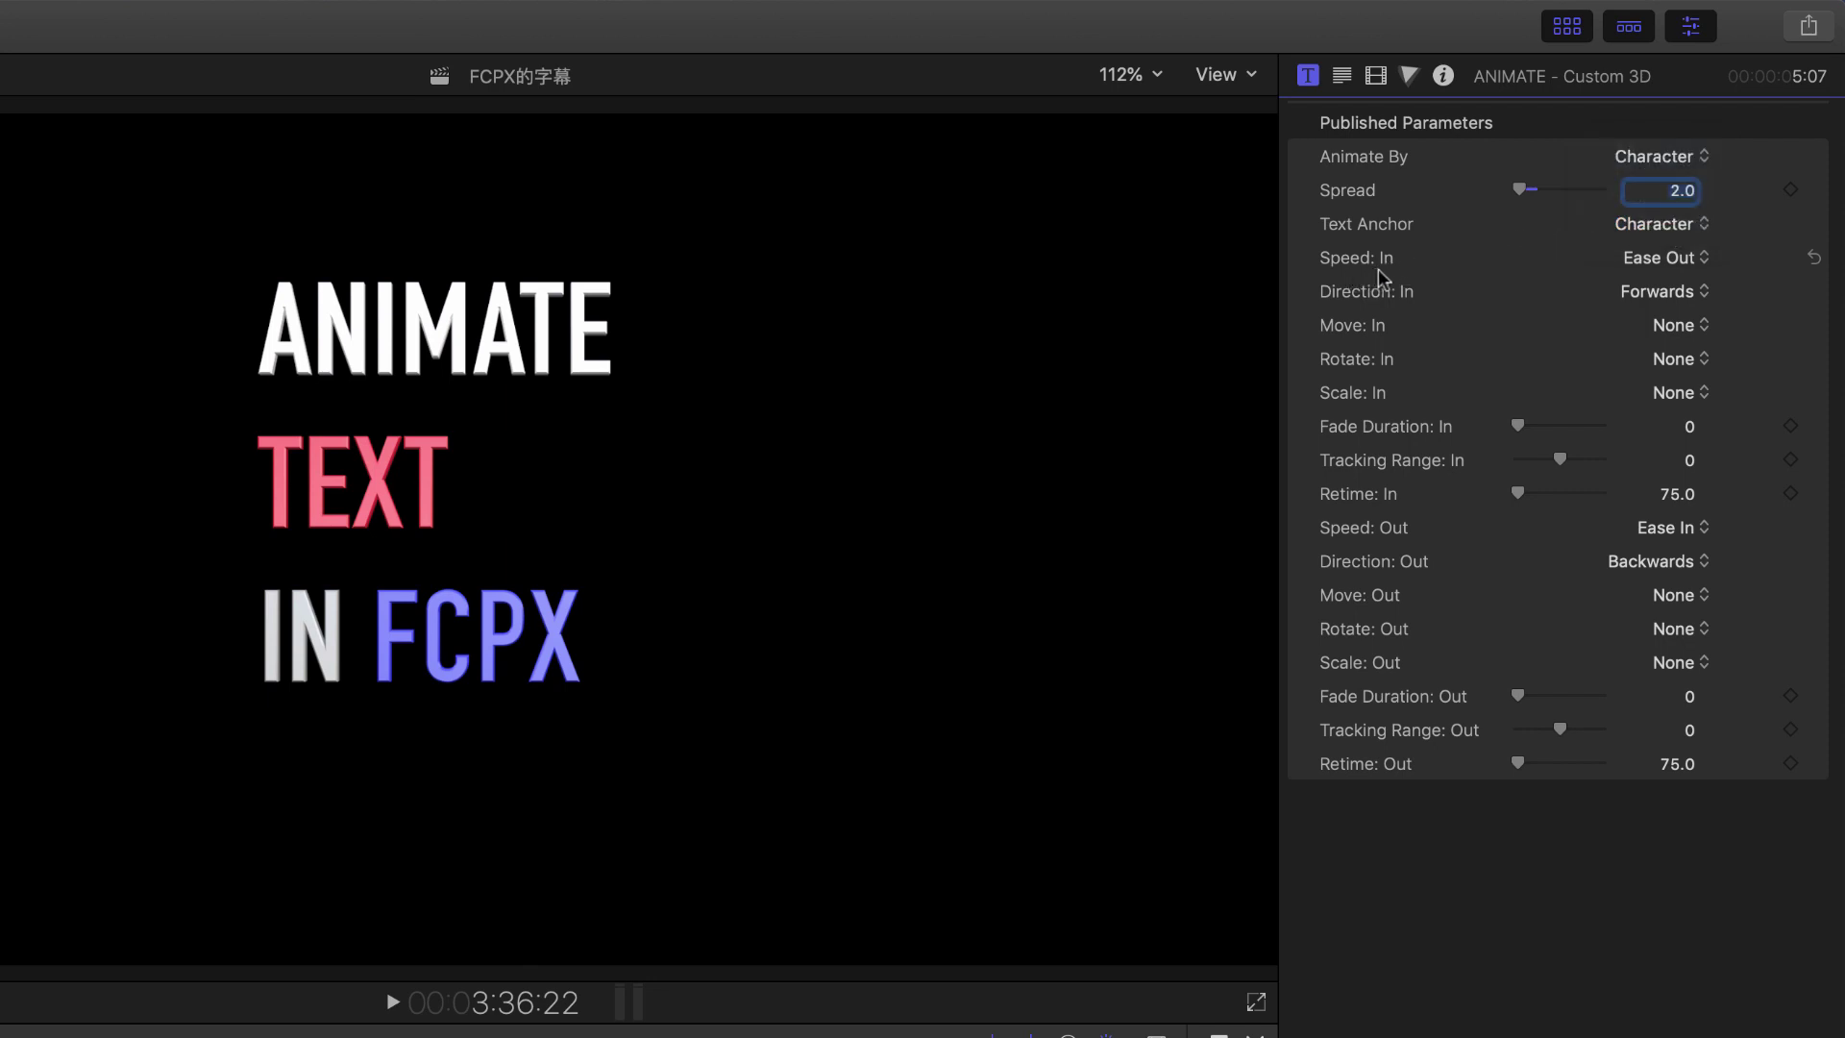
left_click(1705, 261)
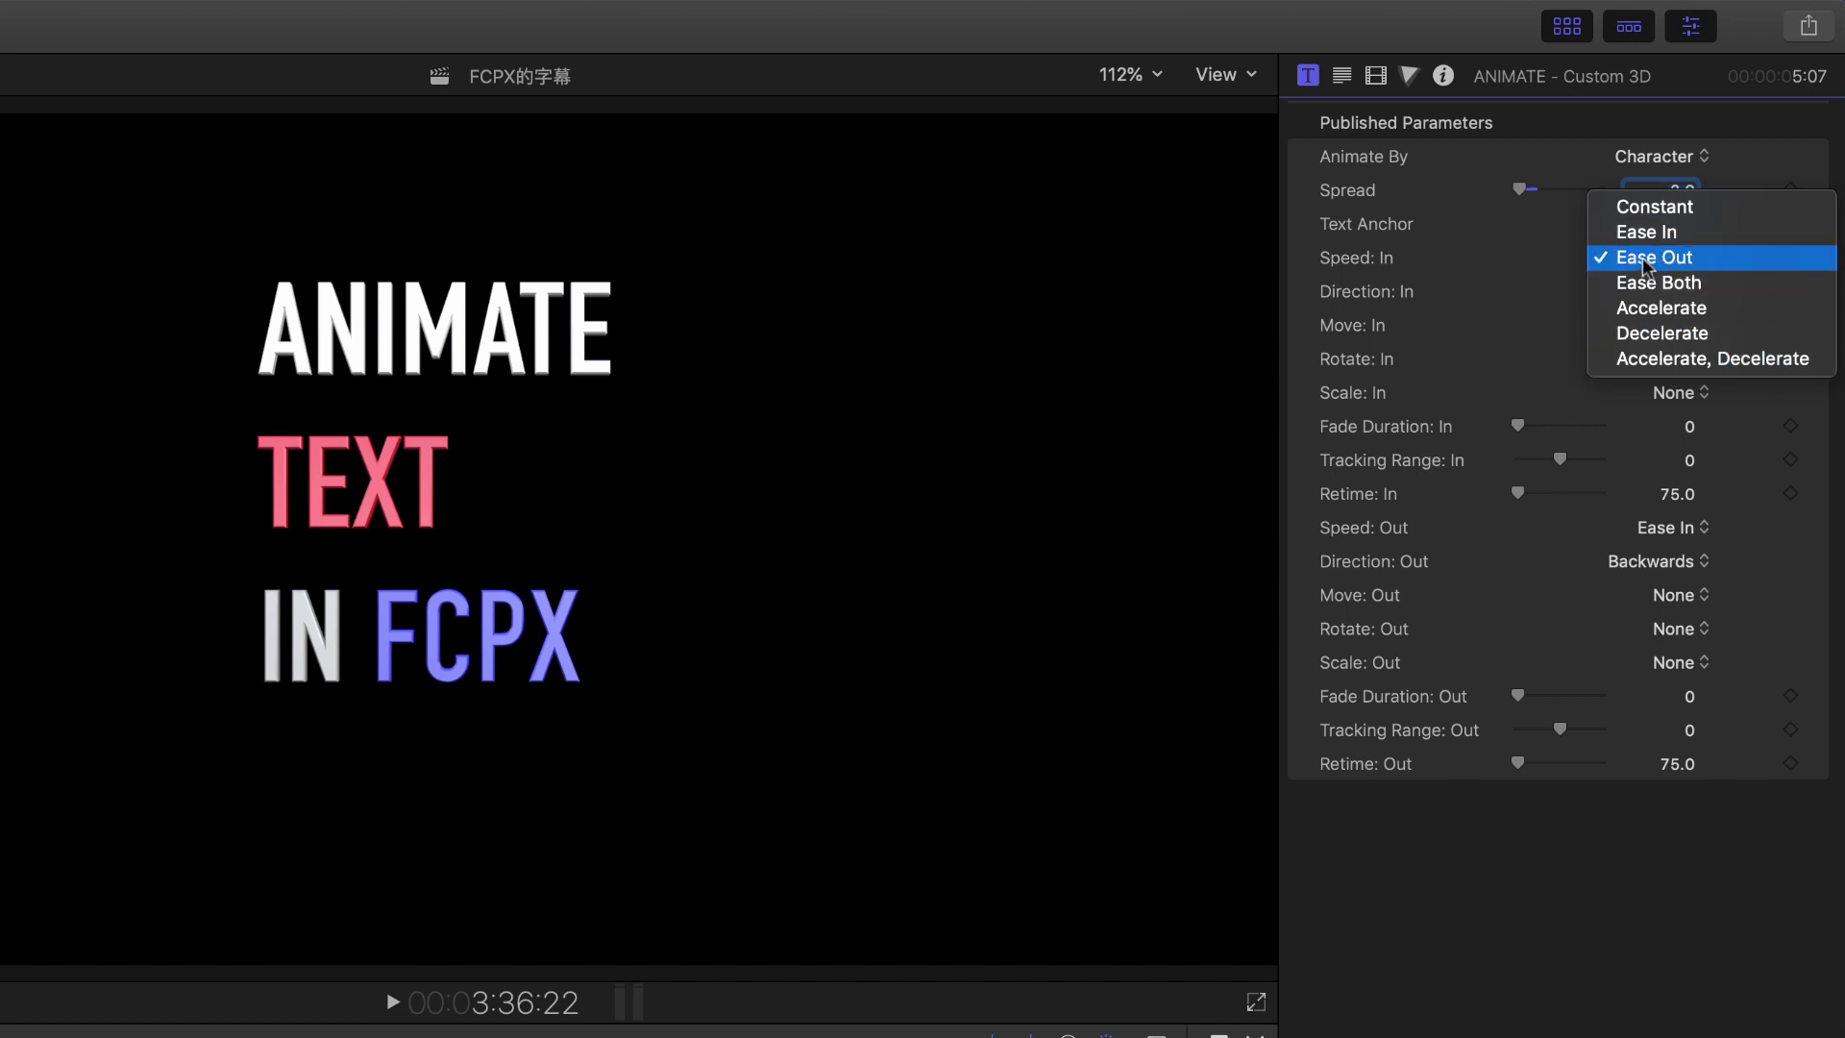
- Keep Speed: In at Ease Out, set Move: In to Left, and leave Rotate: In at None
left_click(1682, 266)
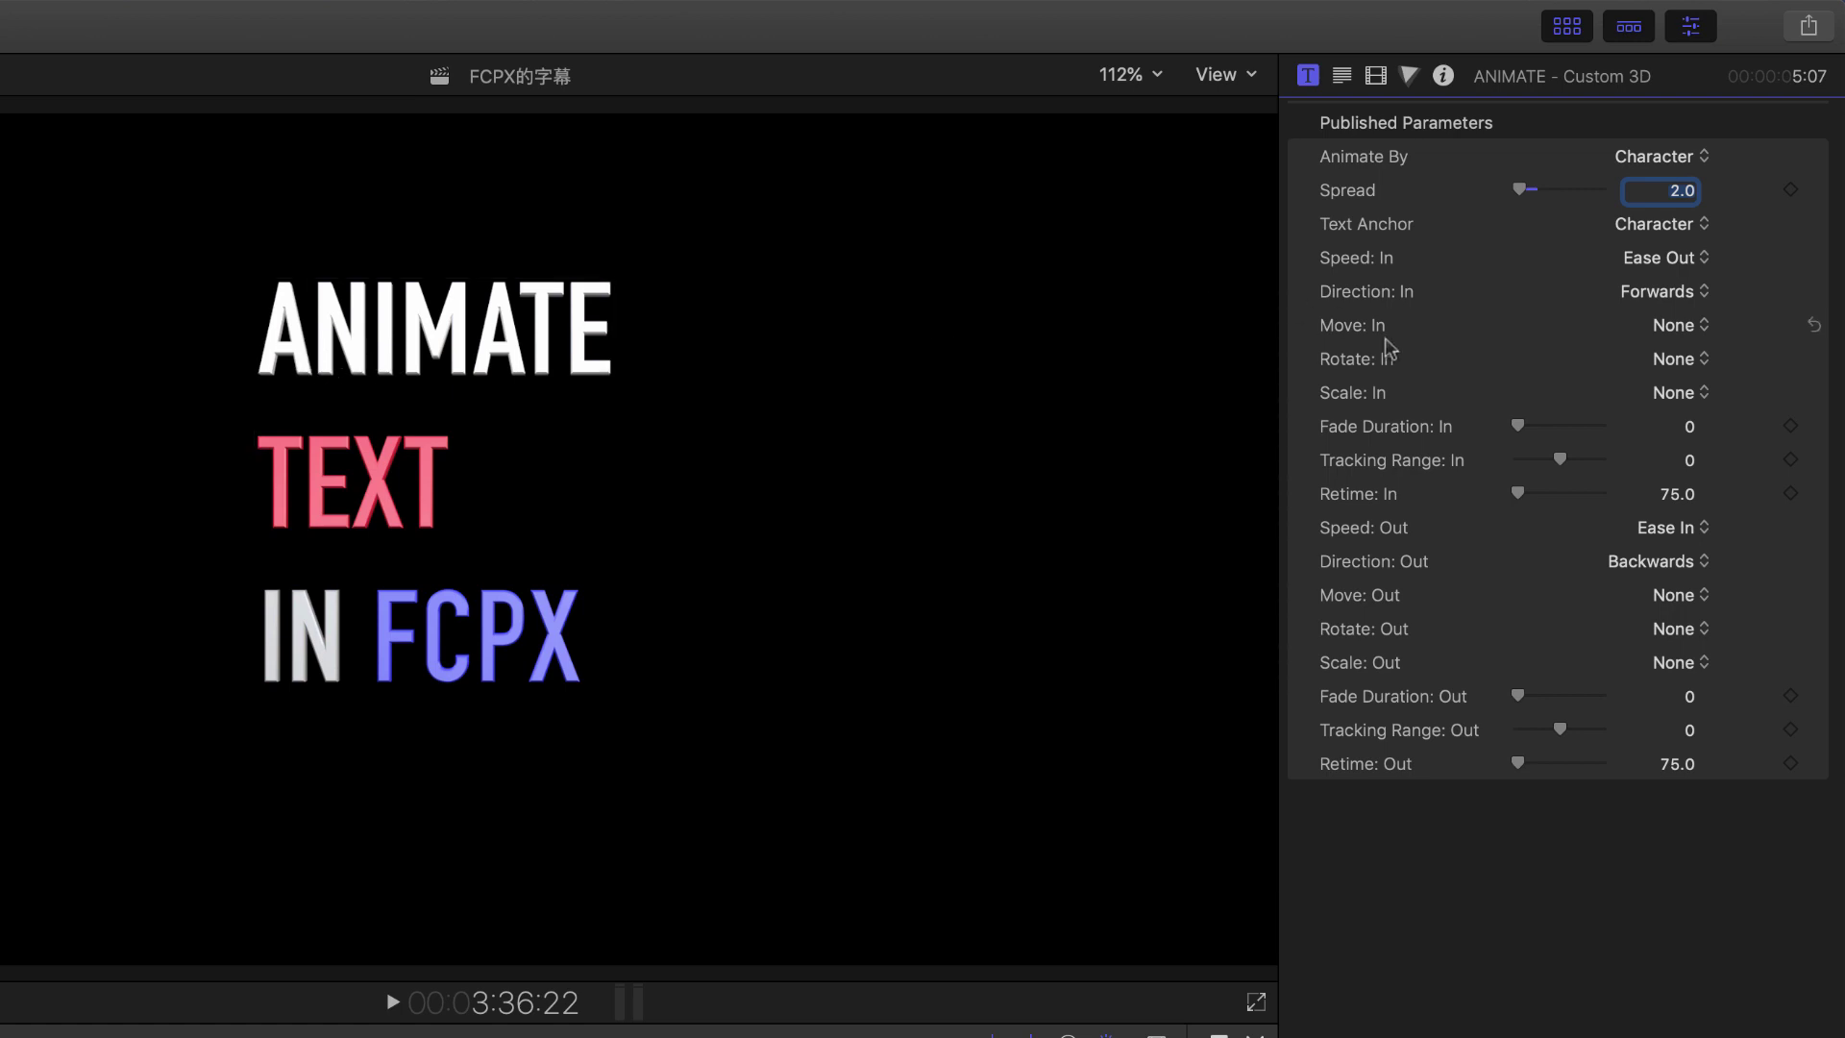
left_click(1708, 298)
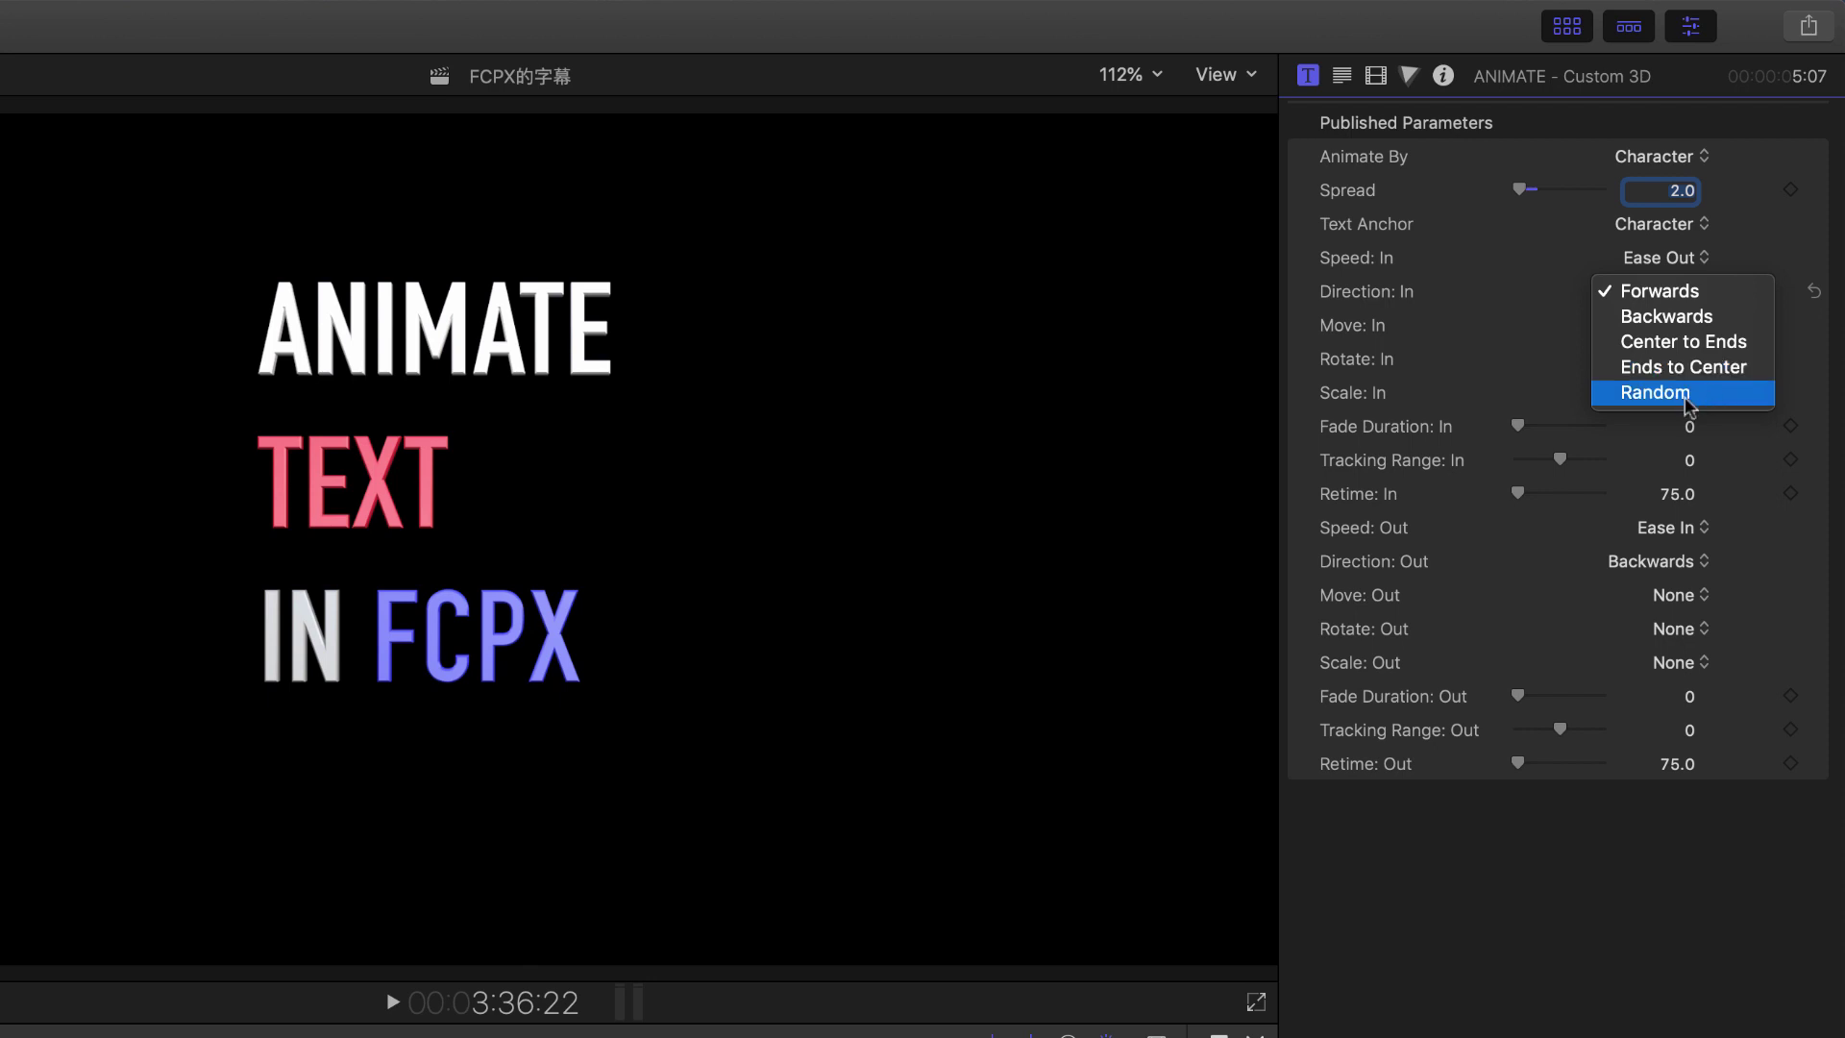
left_click(1547, 321)
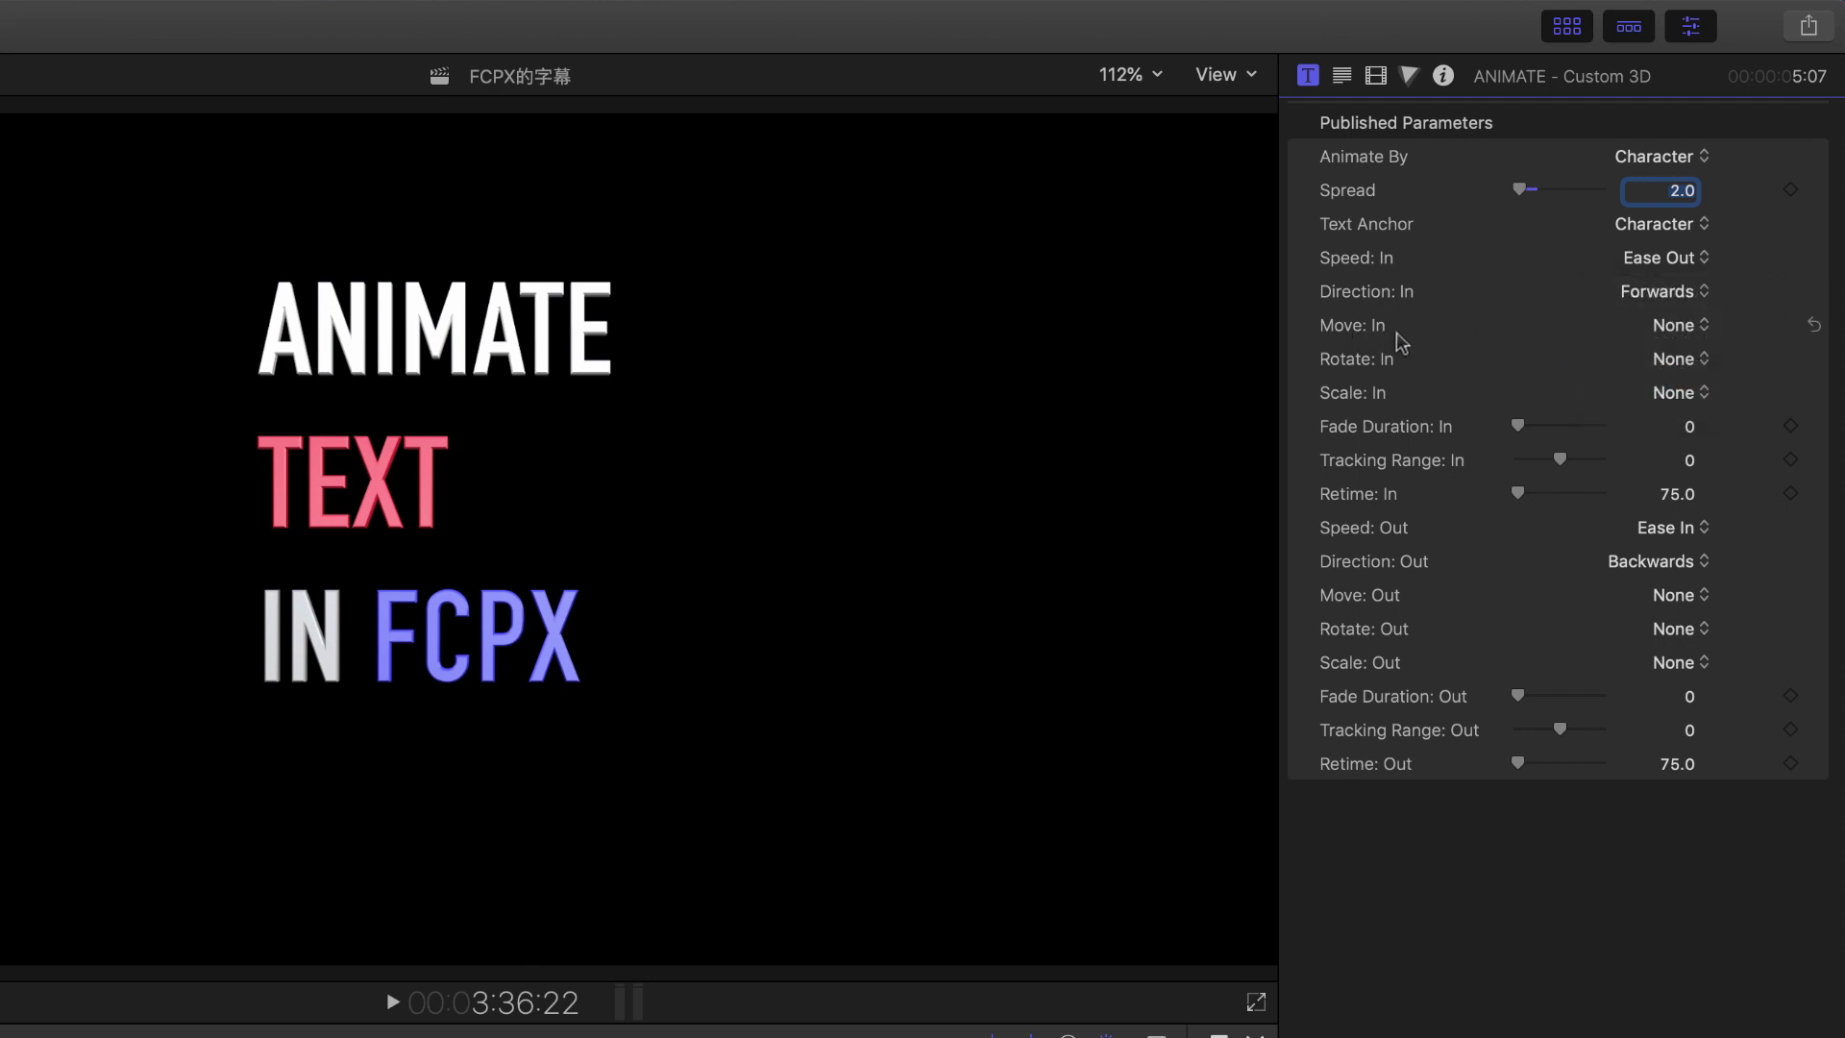
left_click(1705, 327)
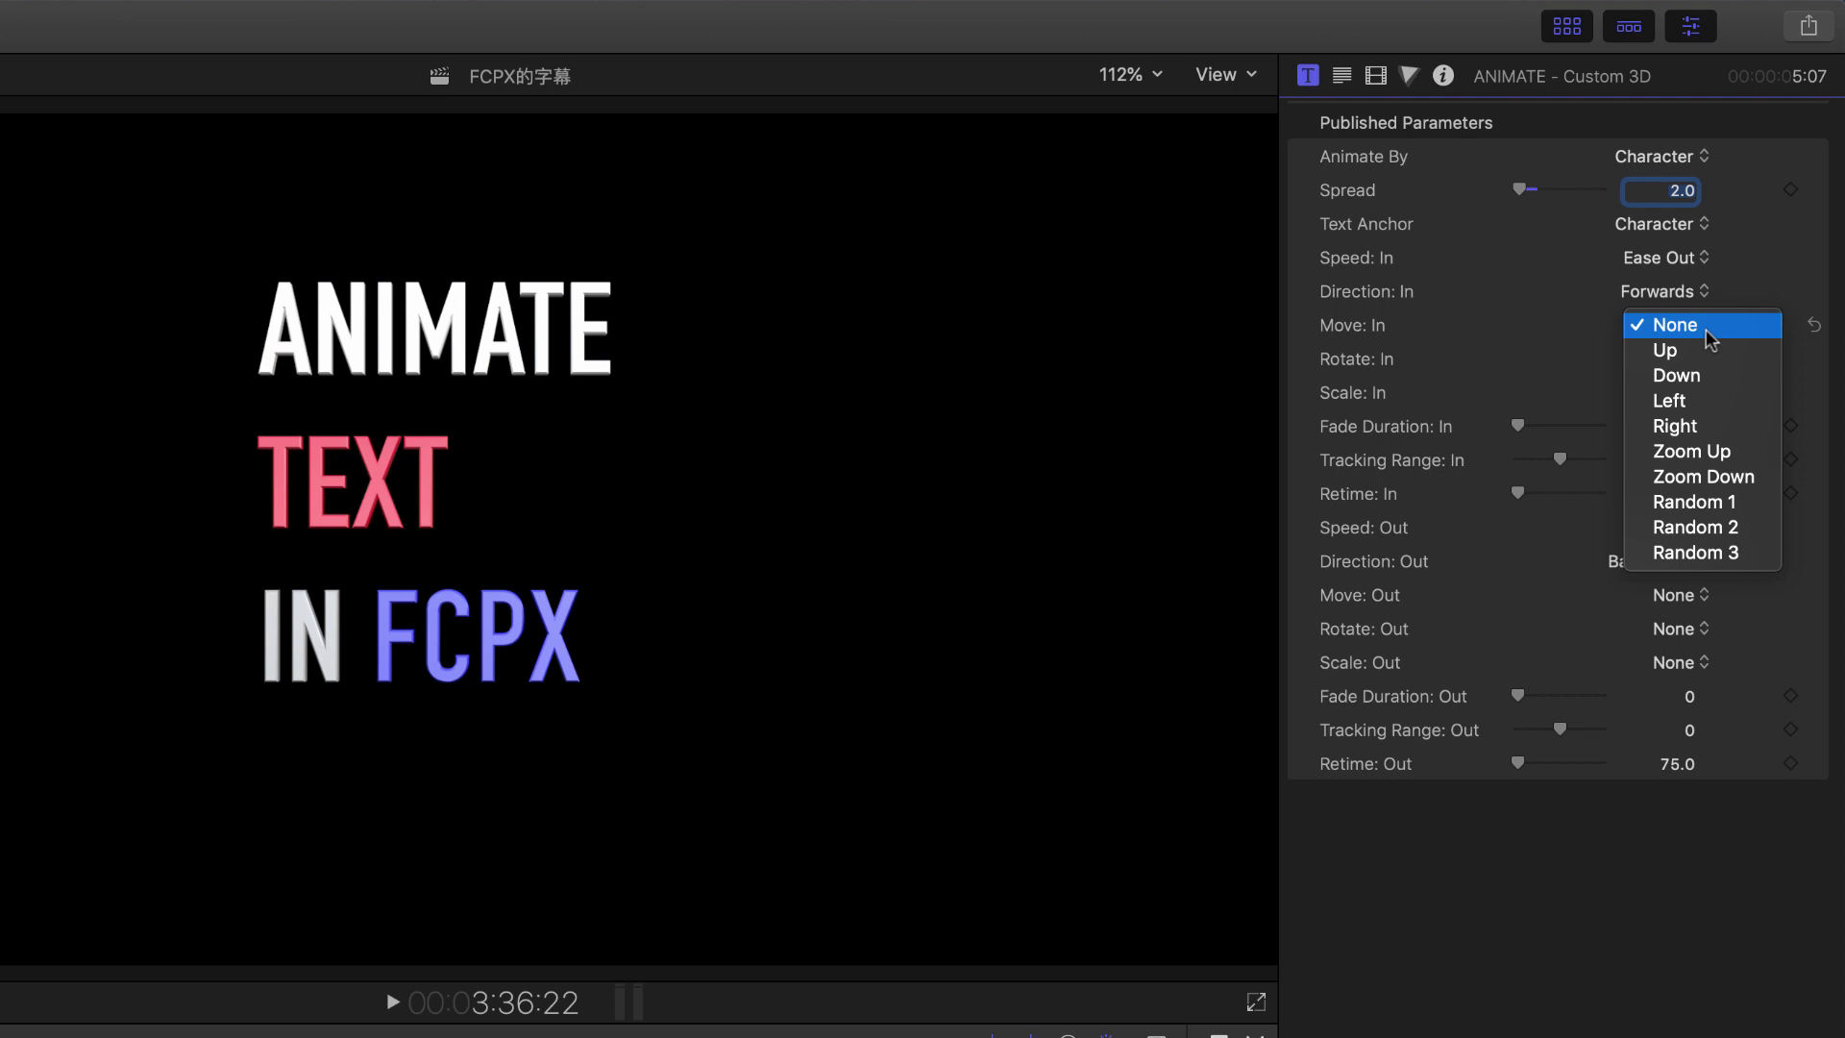
left_click(1703, 405)
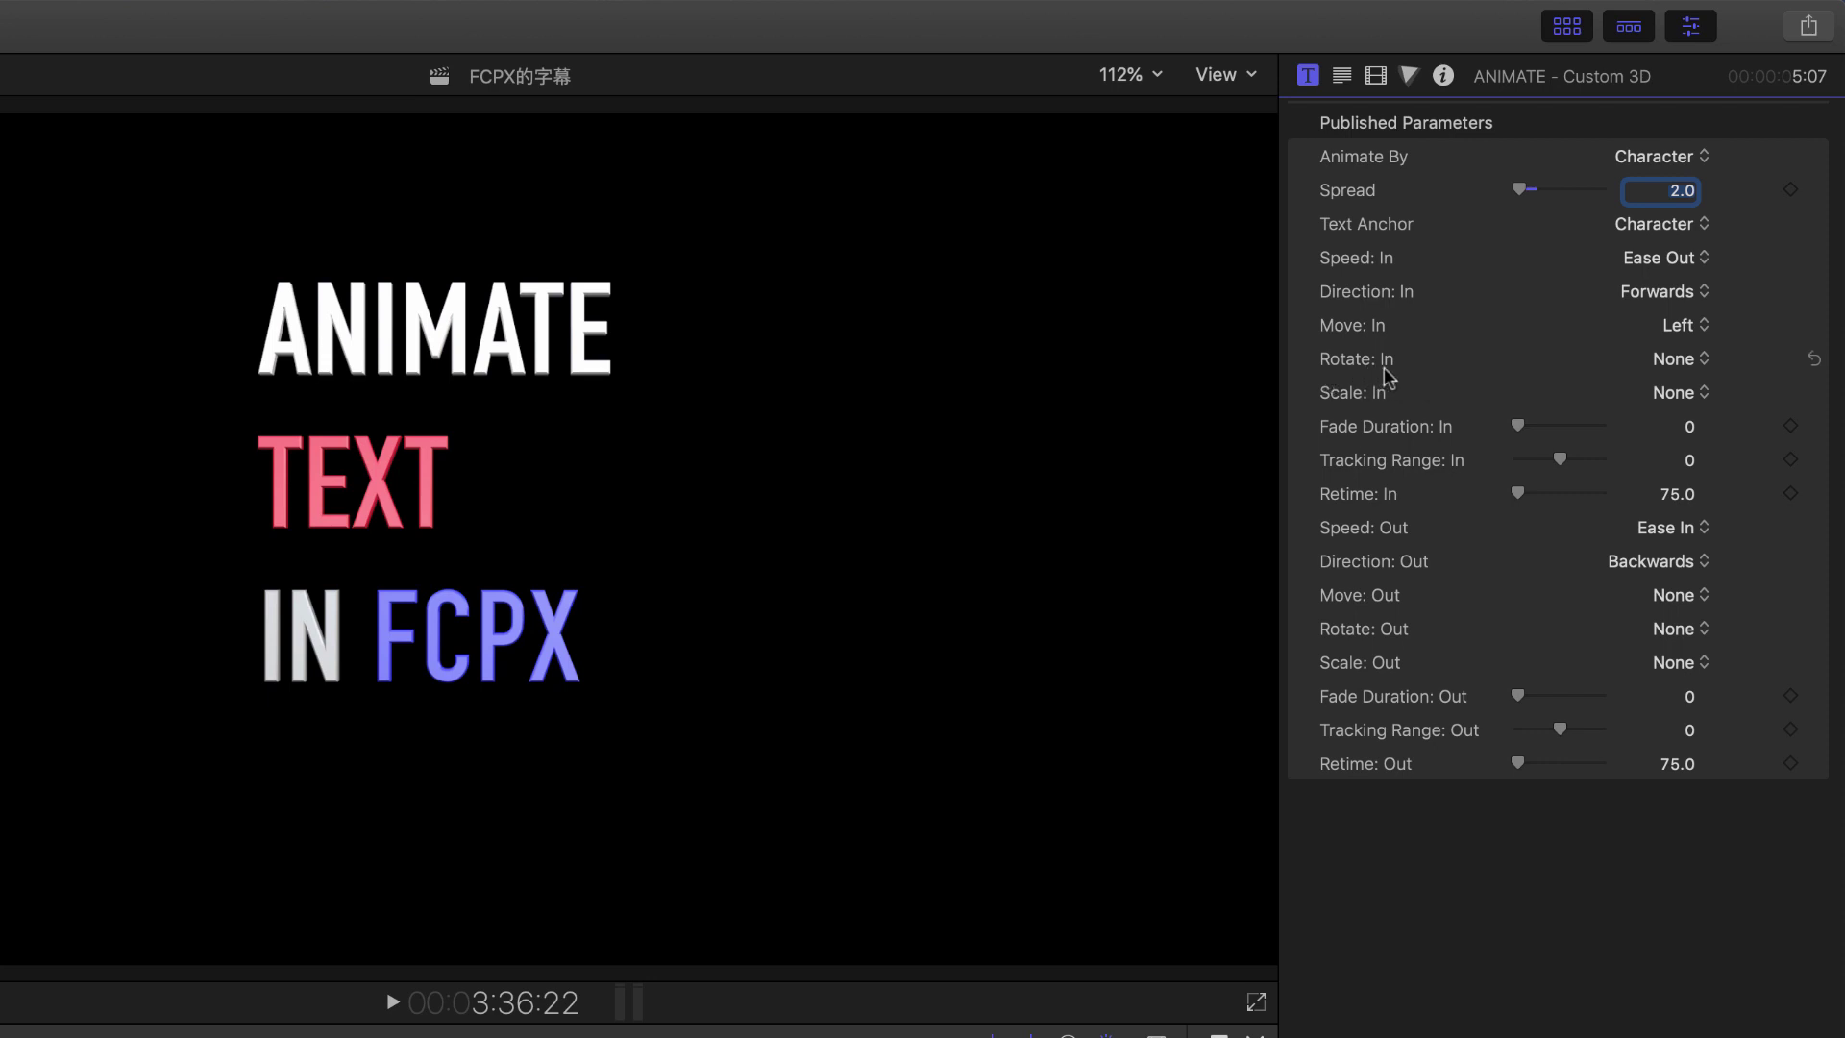
left_click(1706, 367)
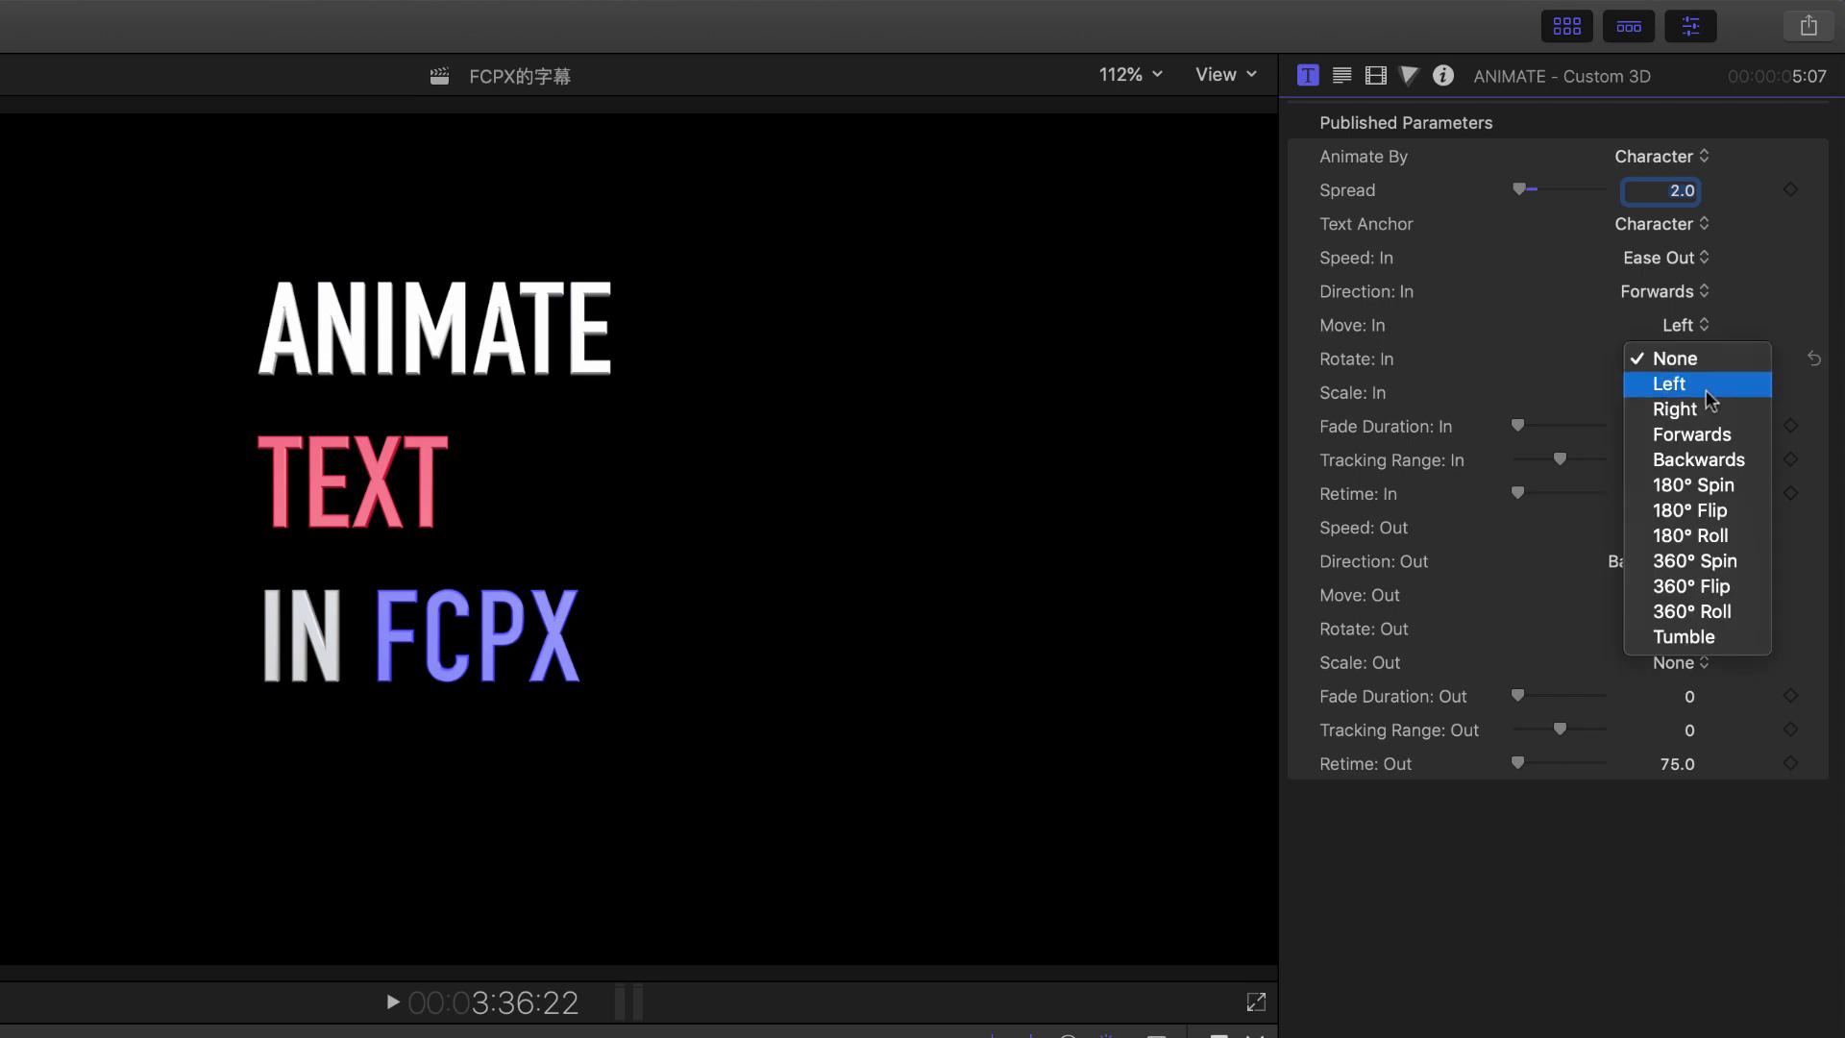
left_click(1703, 359)
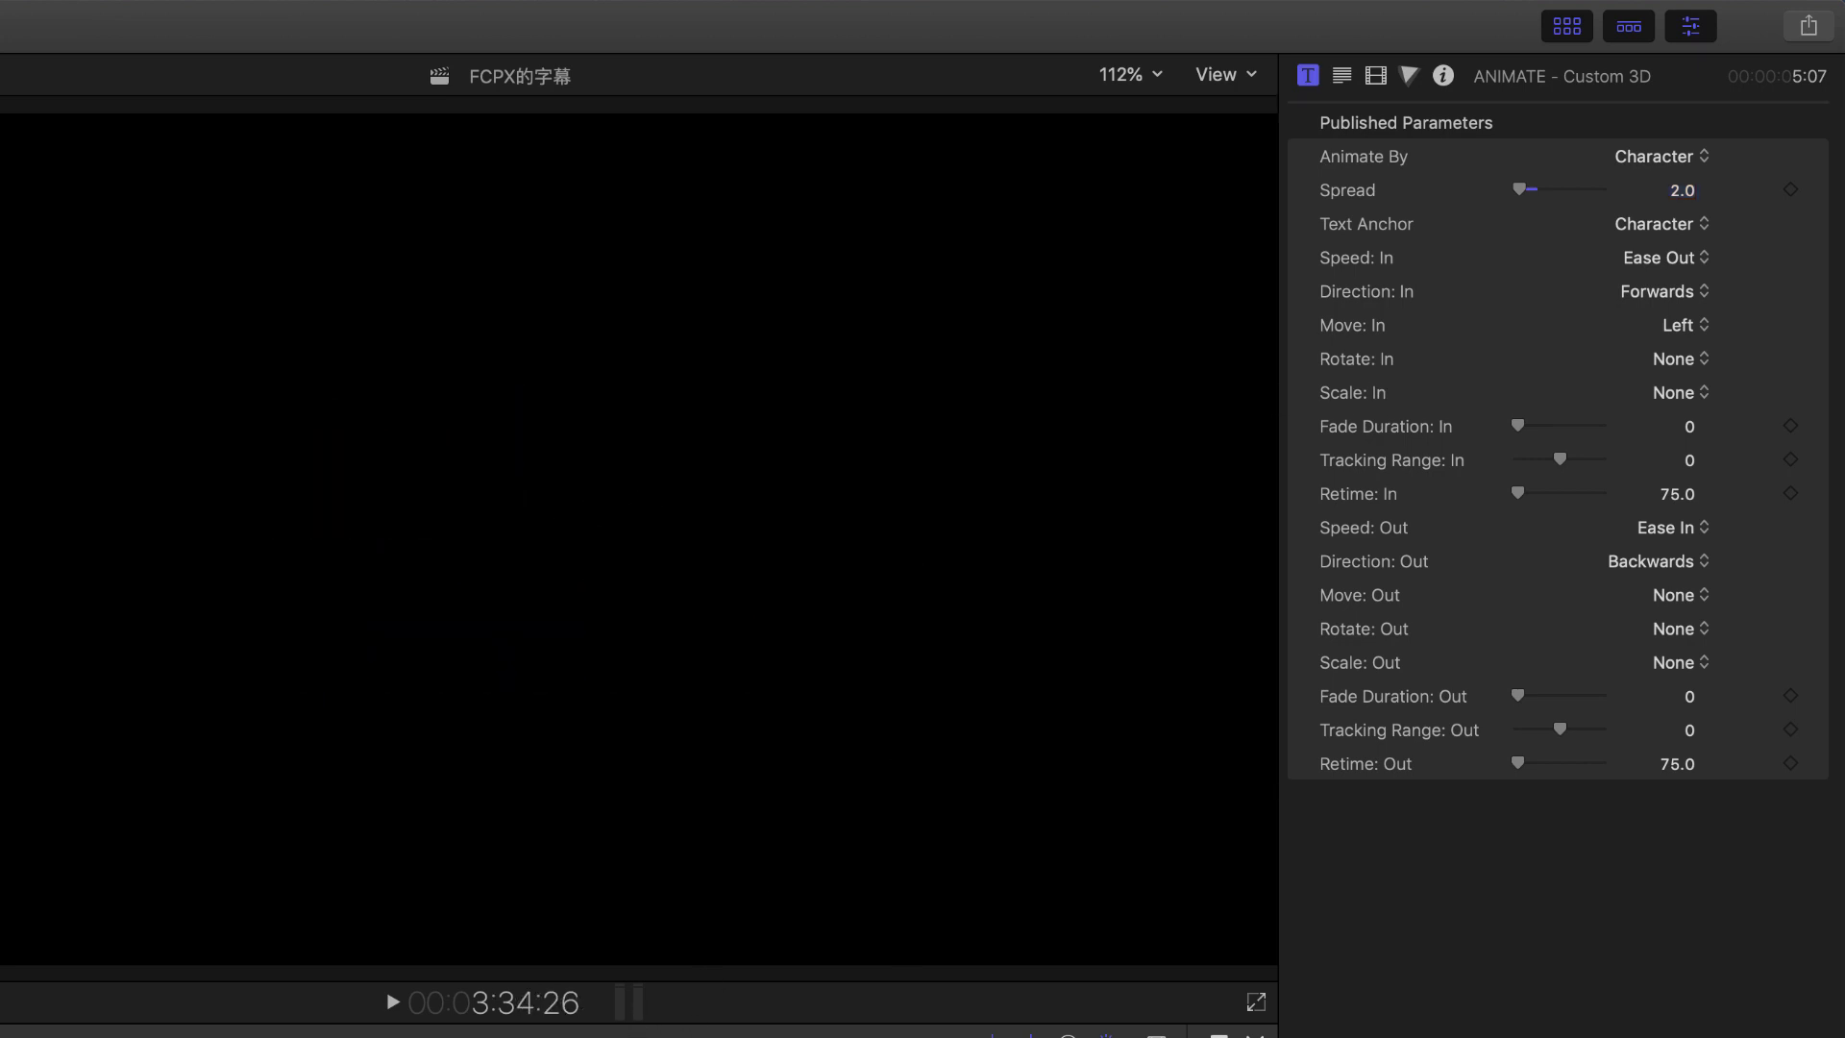
- Raise the Spread to 42.71 and preview the per-character animation
key("space")
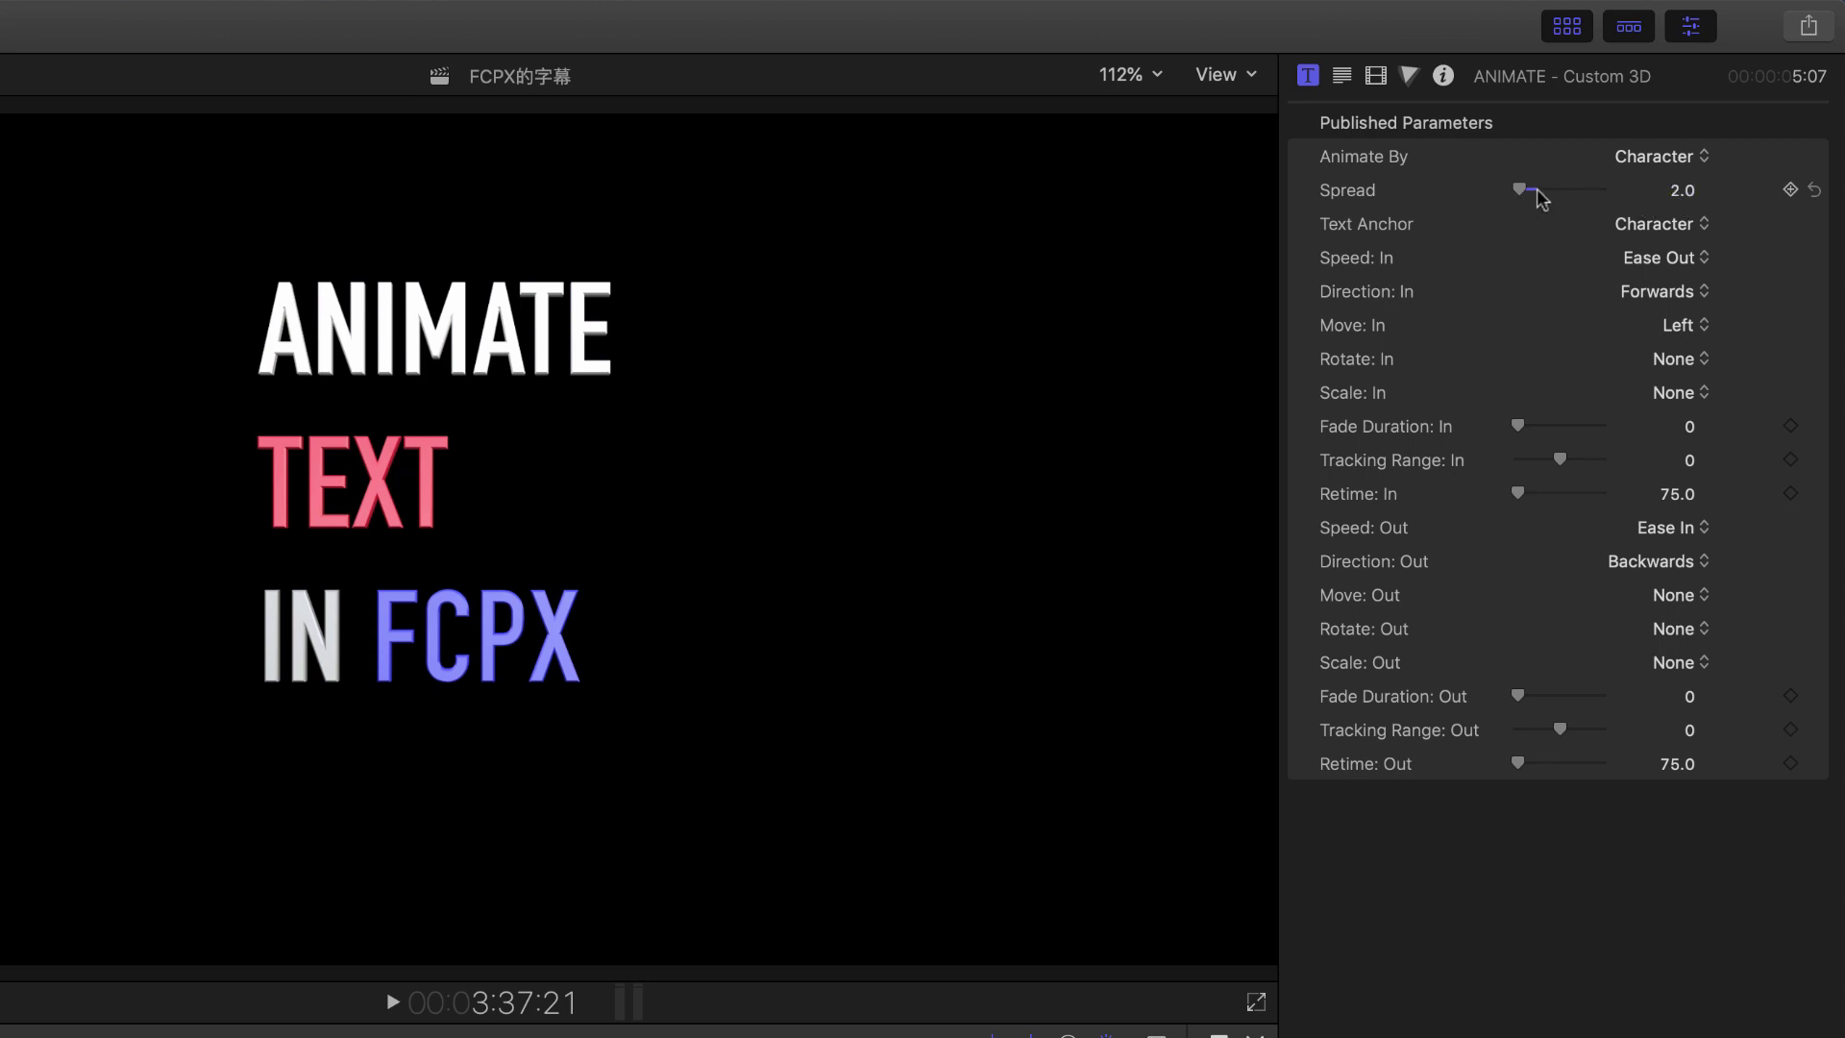
left_click_drag(1519, 190, 1551, 190)
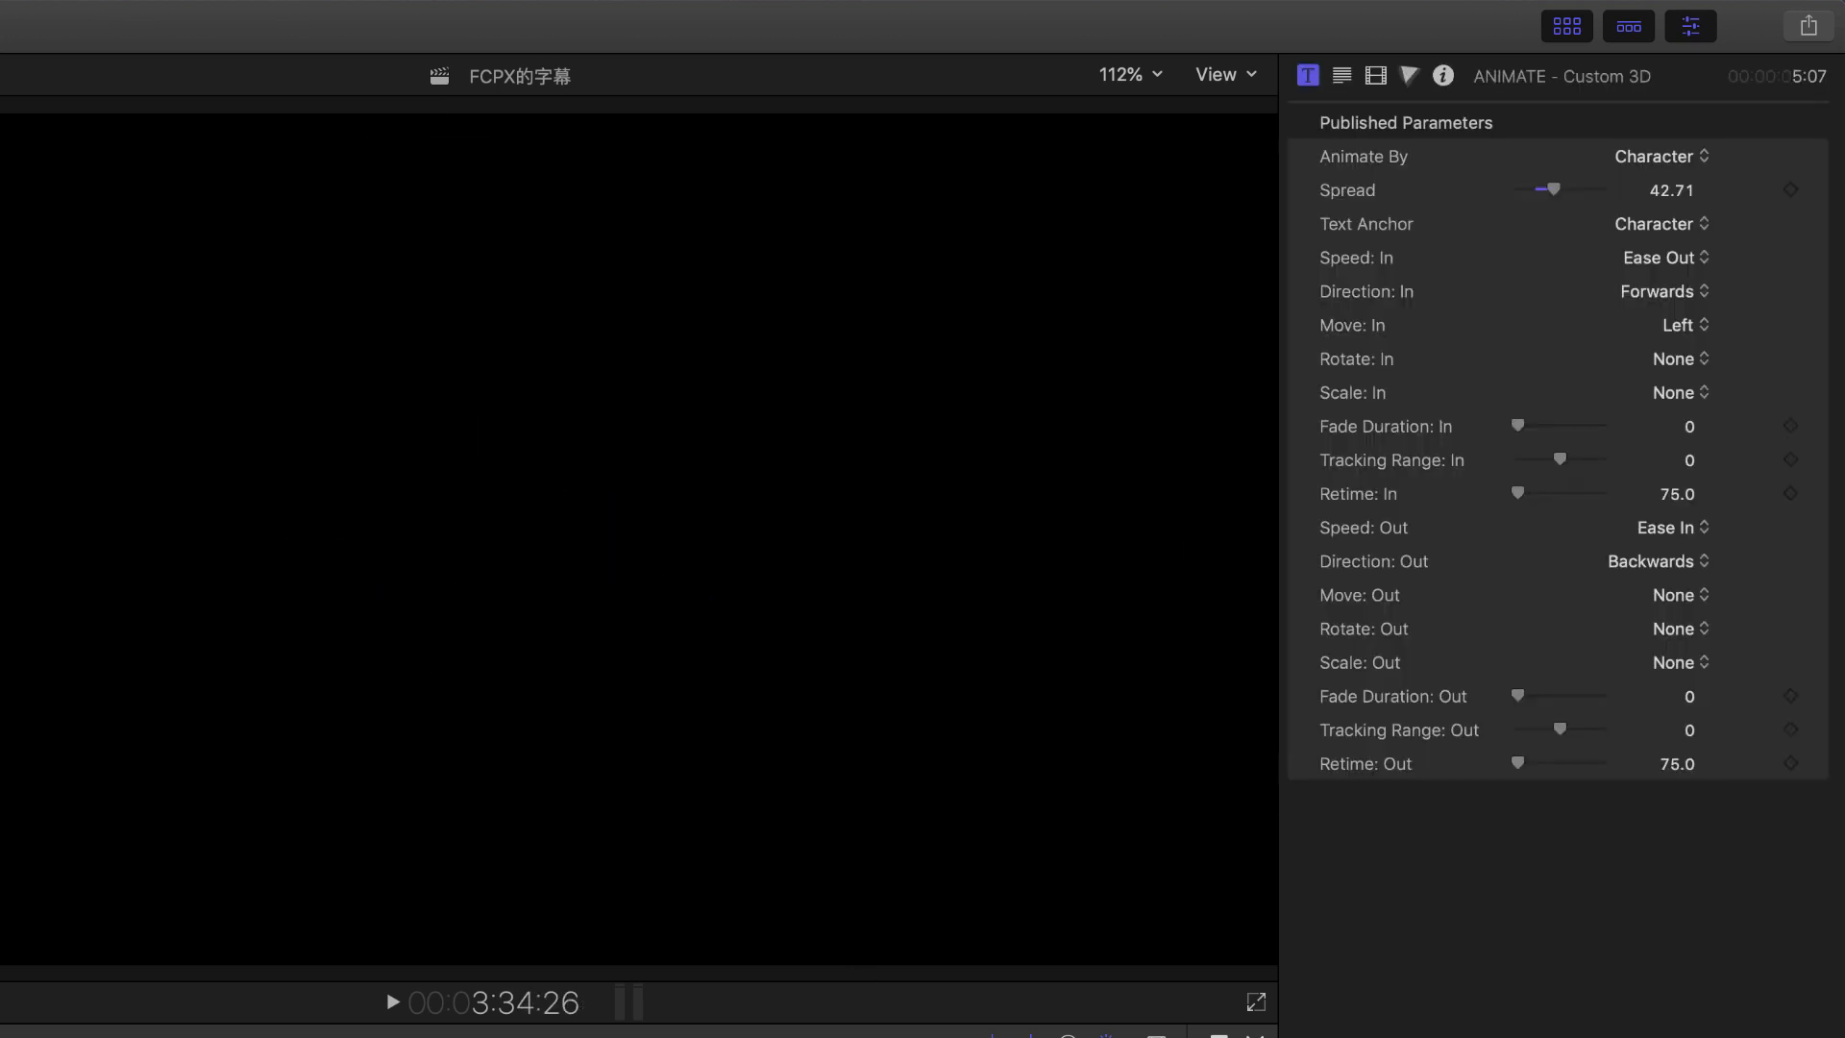
key("space")
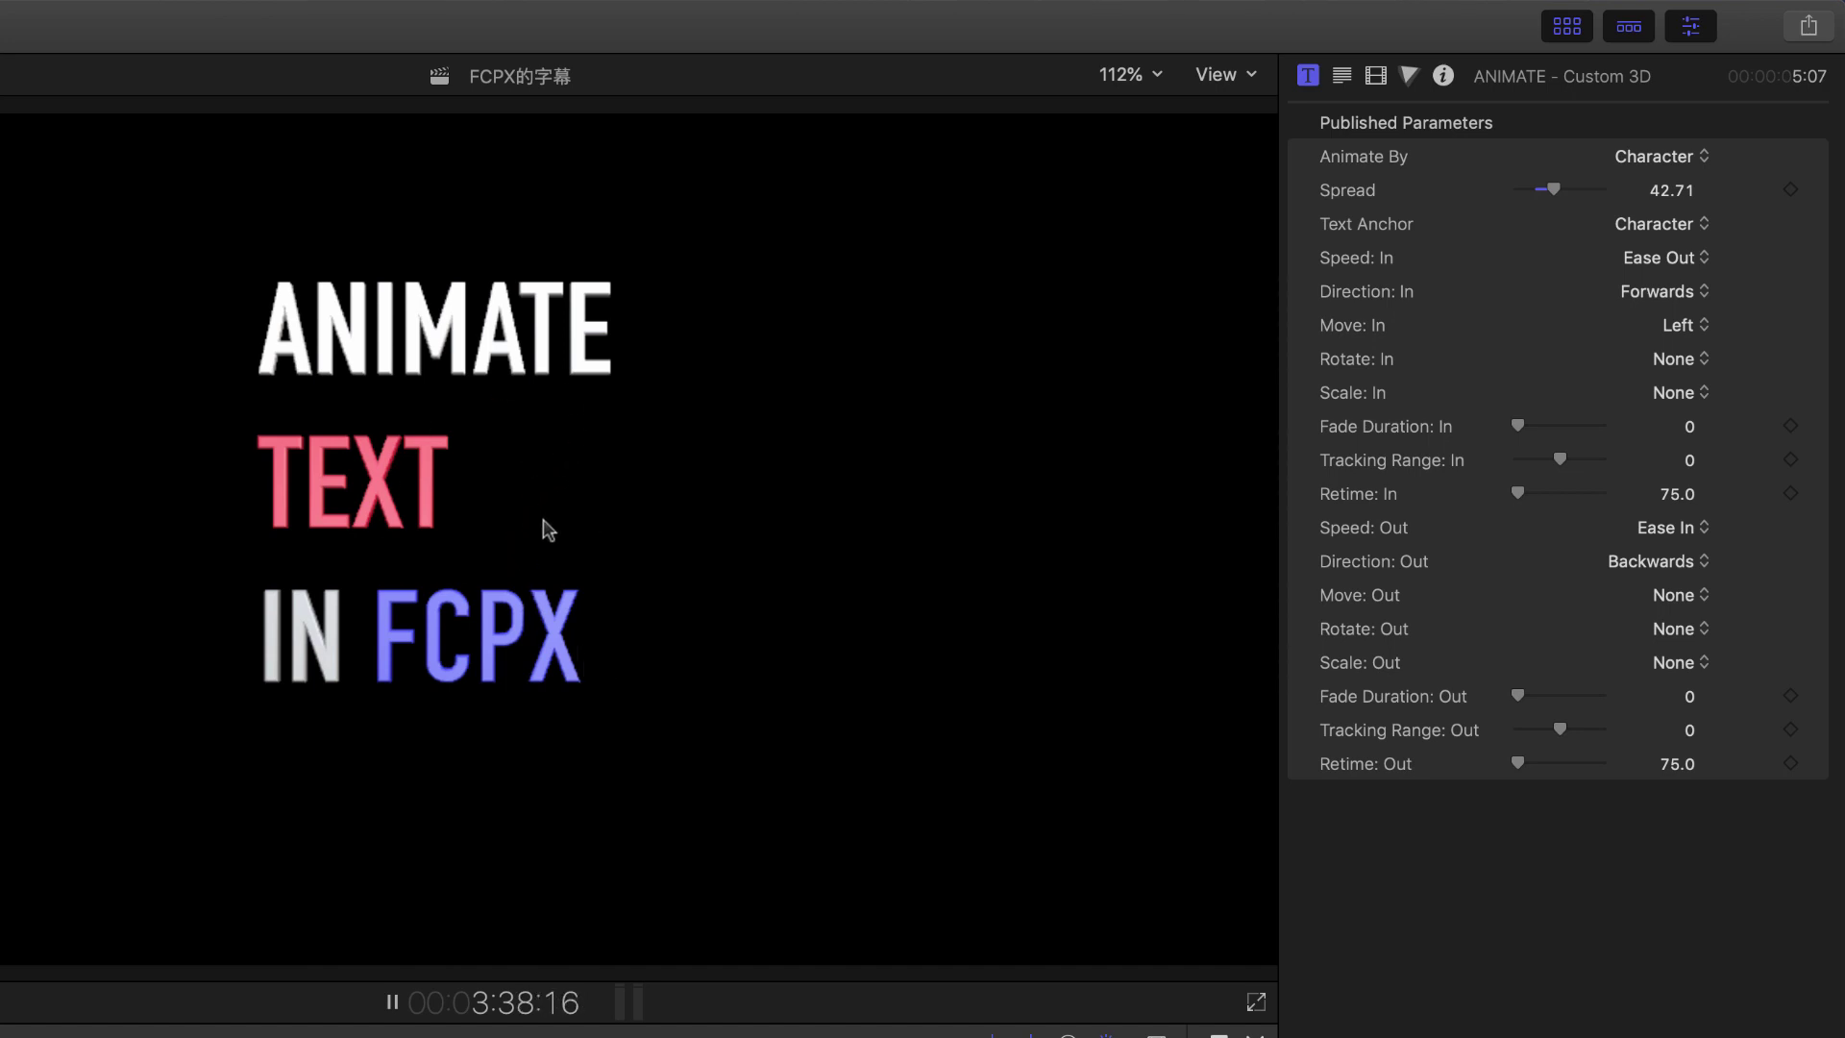
left_click(425, 346)
left_click(394, 1002)
key("space")
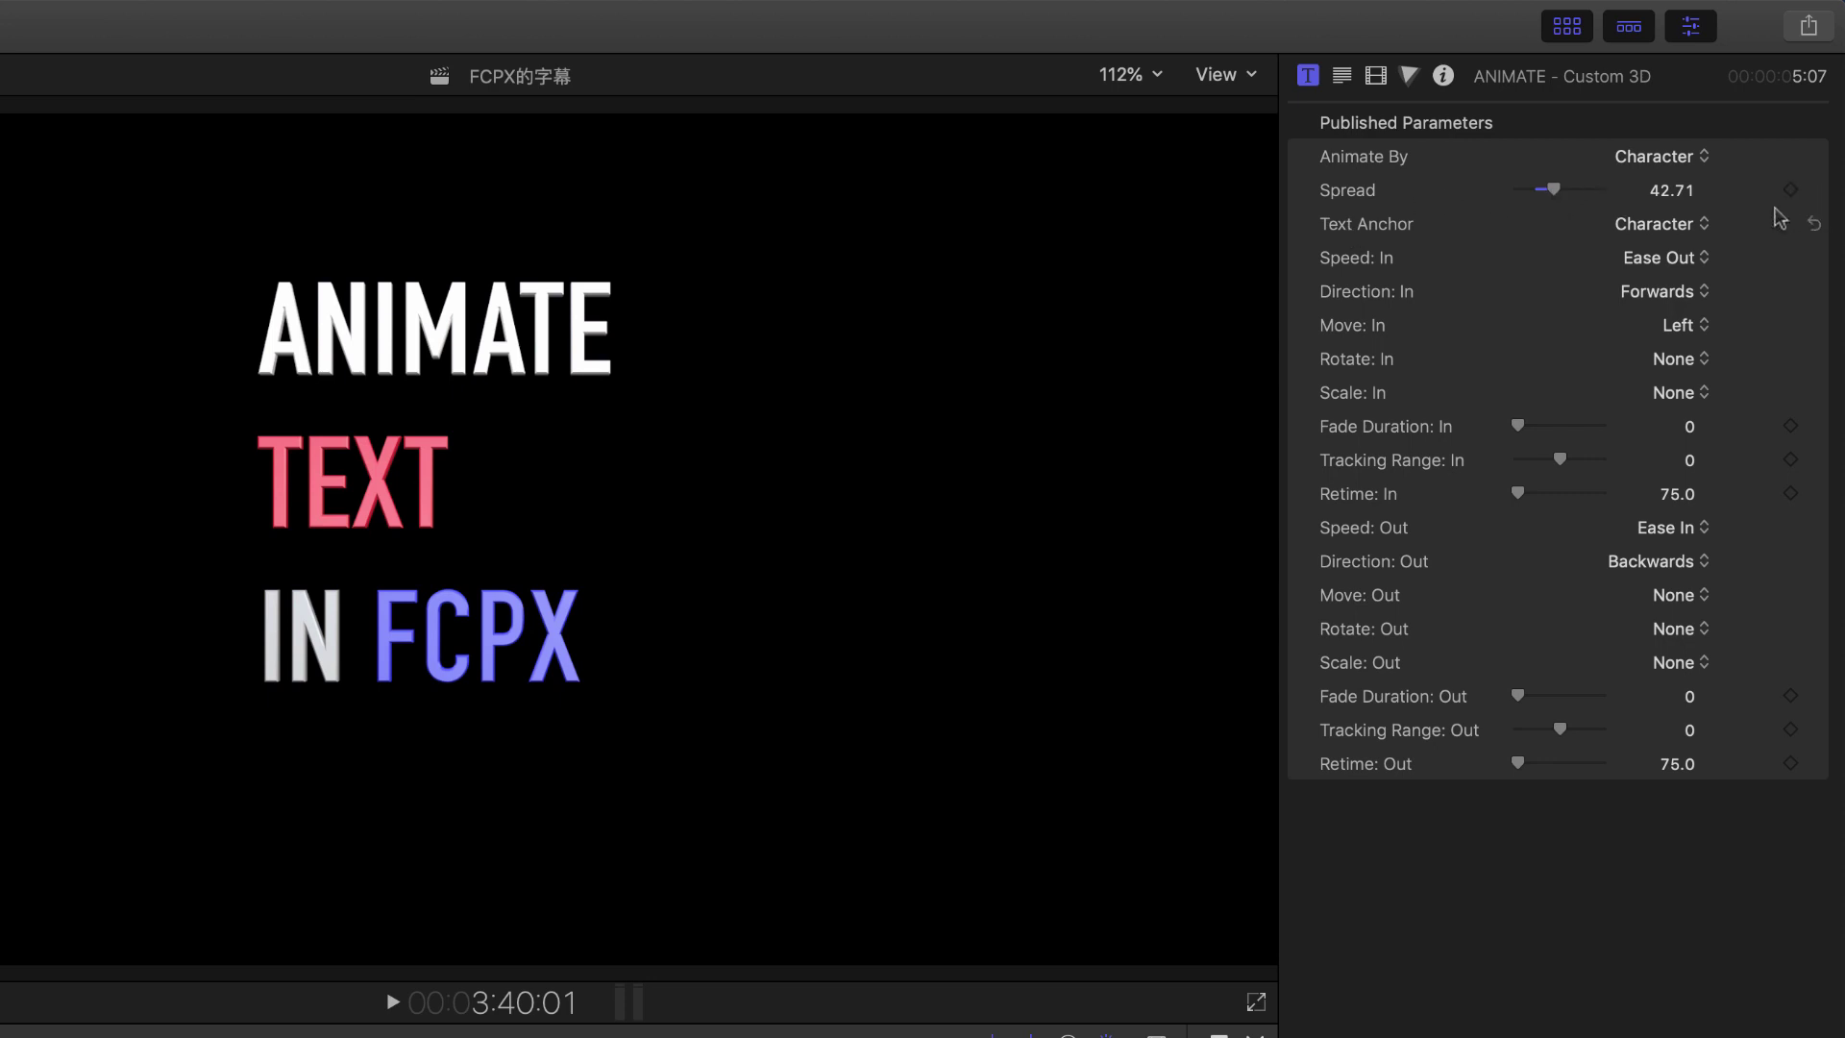
- Undo the Spread back to 2.0 and keep Scale: In at None
key("super+z")
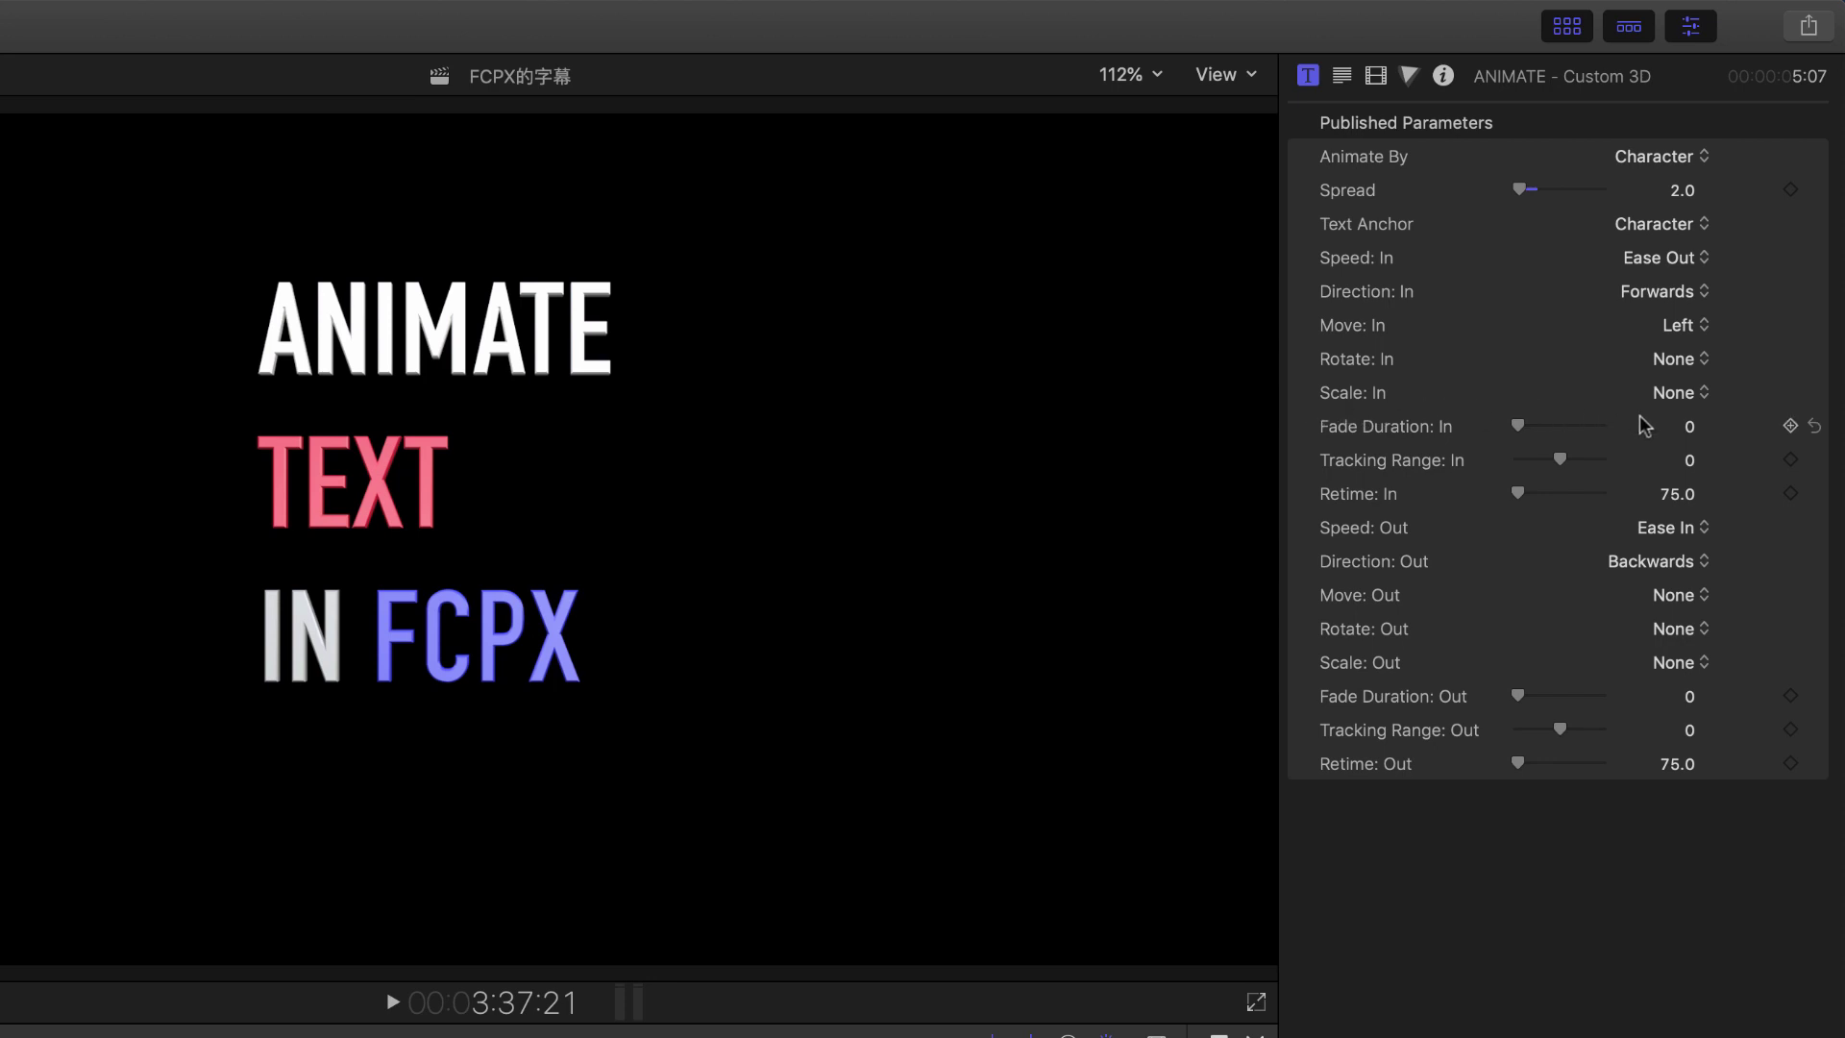
left_click(1702, 397)
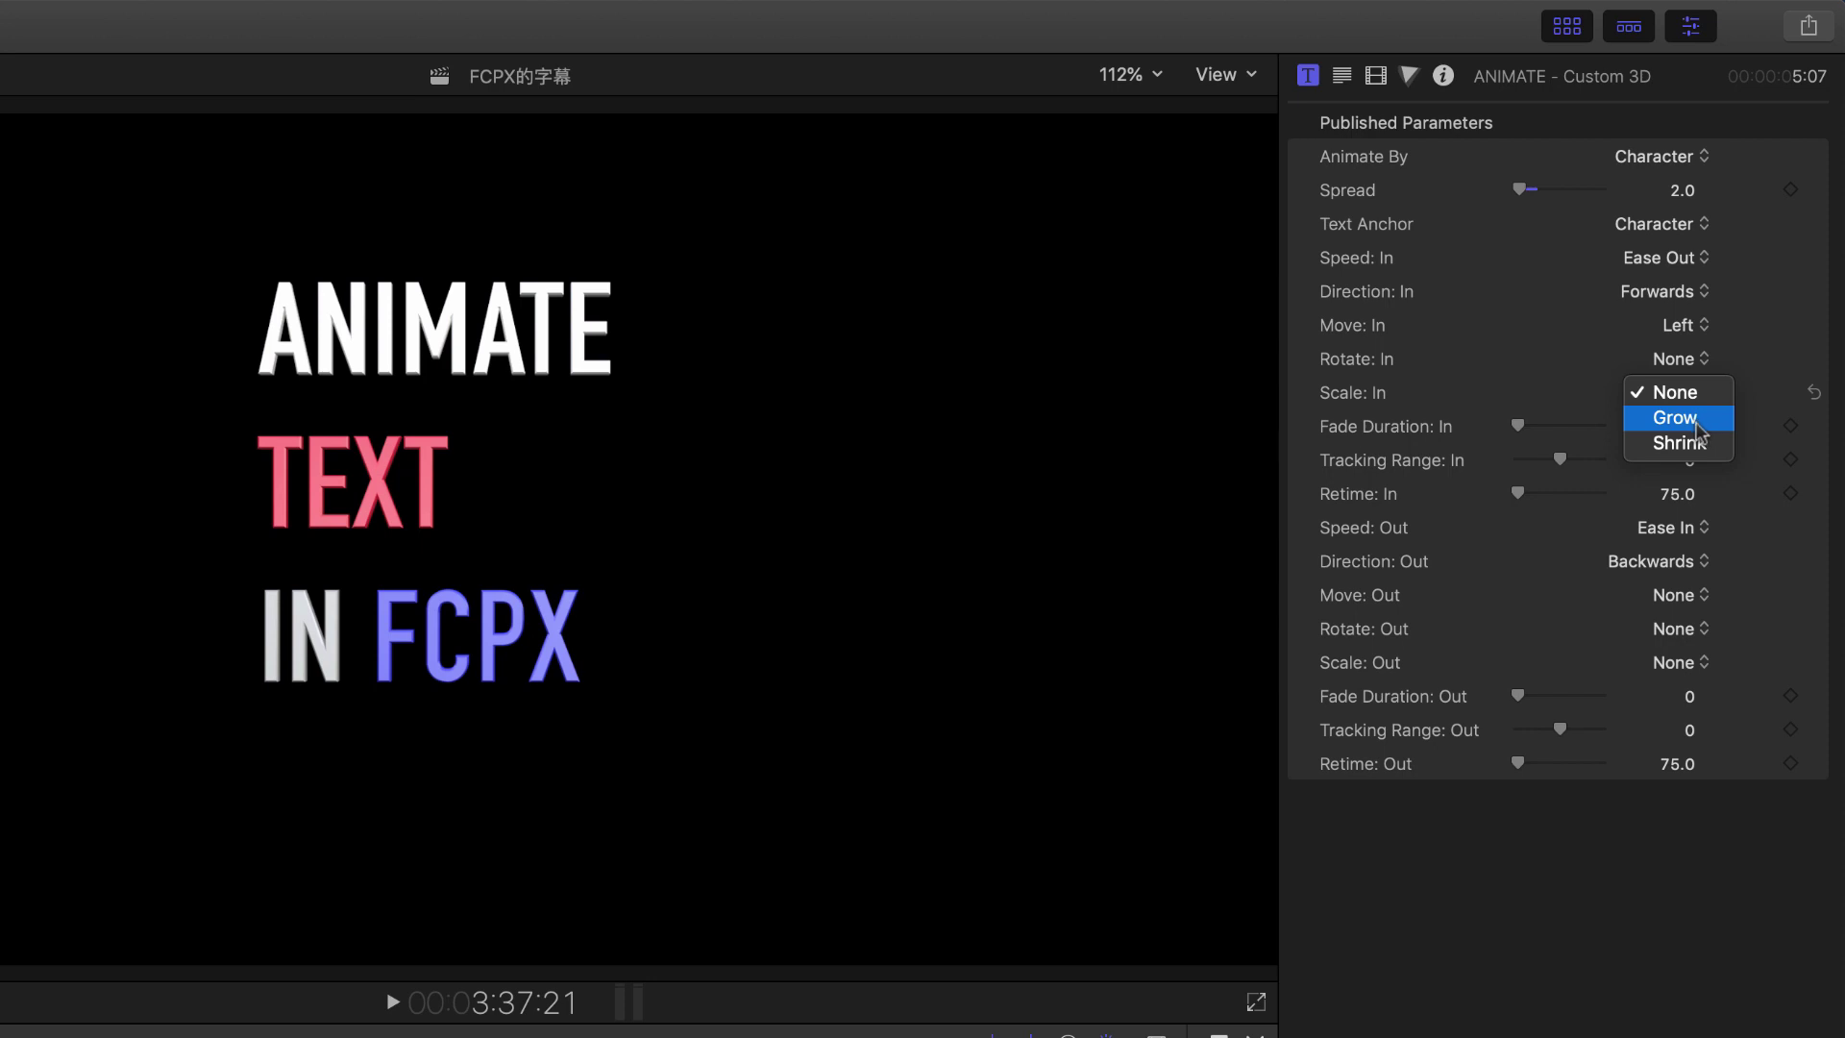
left_click(1647, 396)
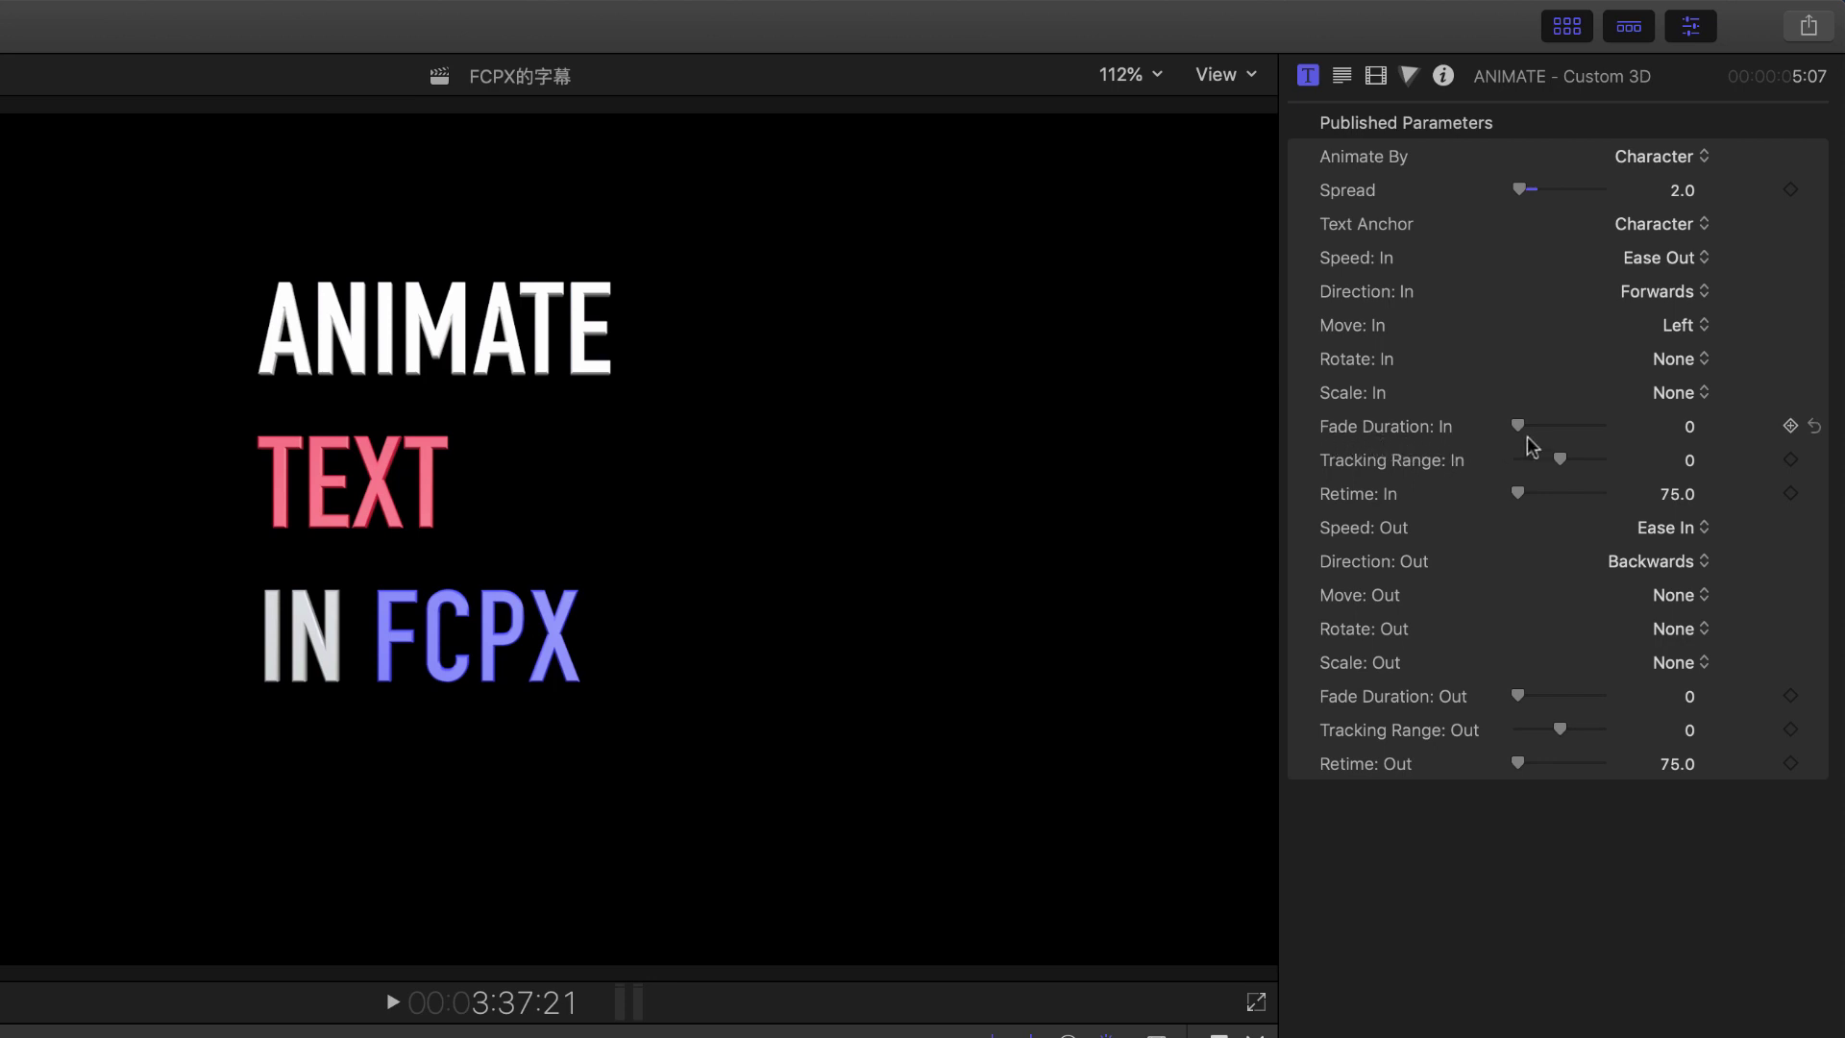
left_click_drag(1519, 434, 1612, 441)
left_click(1514, 429)
left_click_drag(1563, 468, 1532, 461)
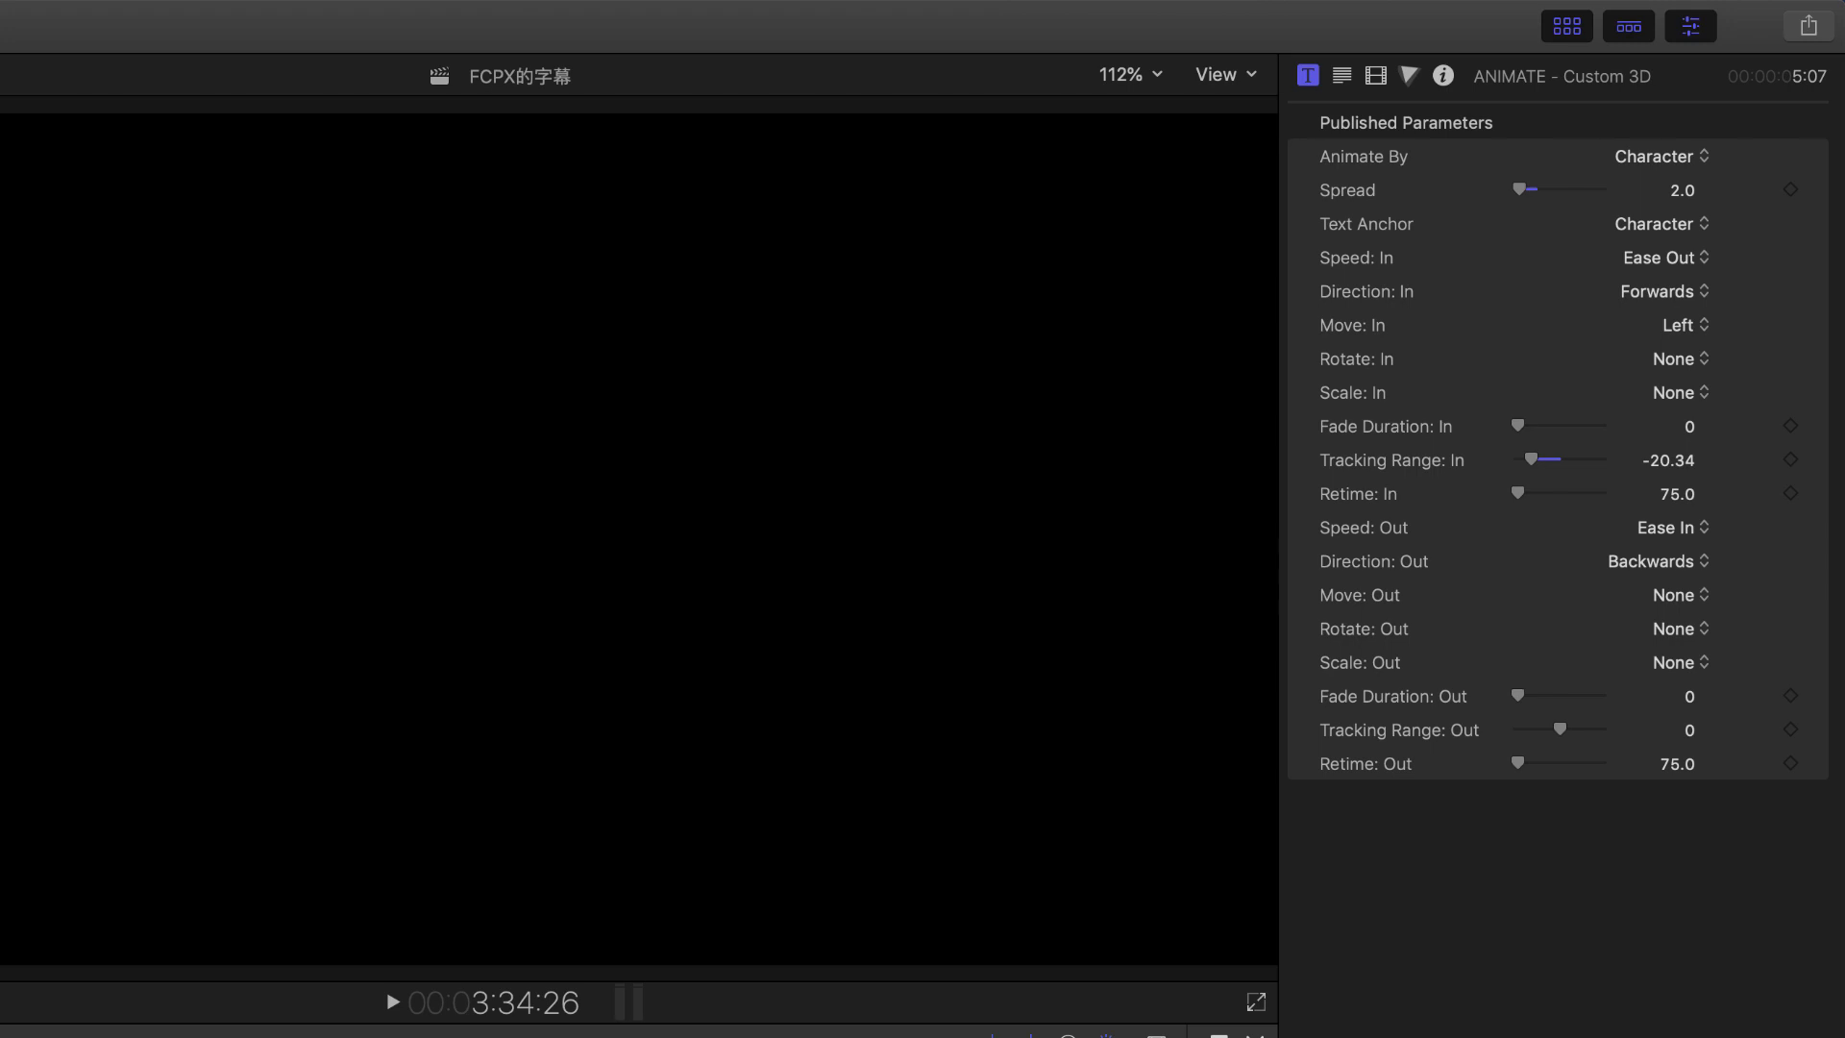
key("space")
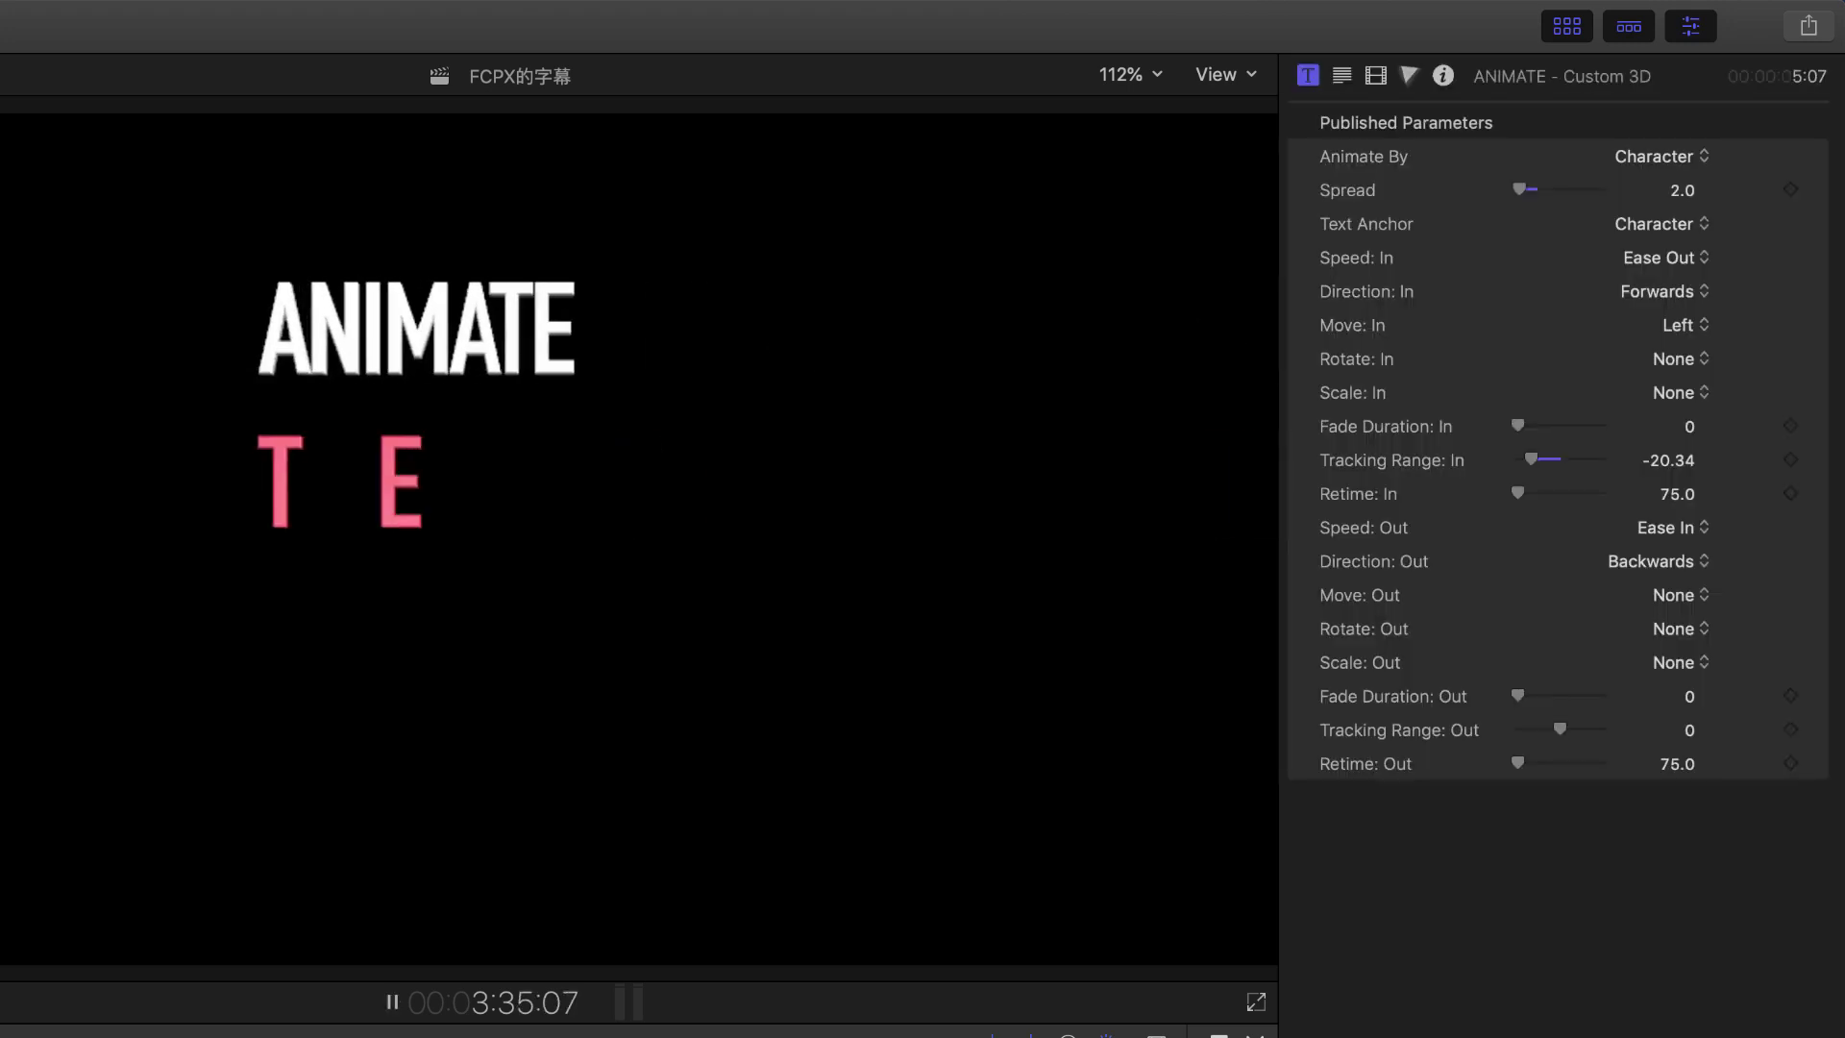
key("space")
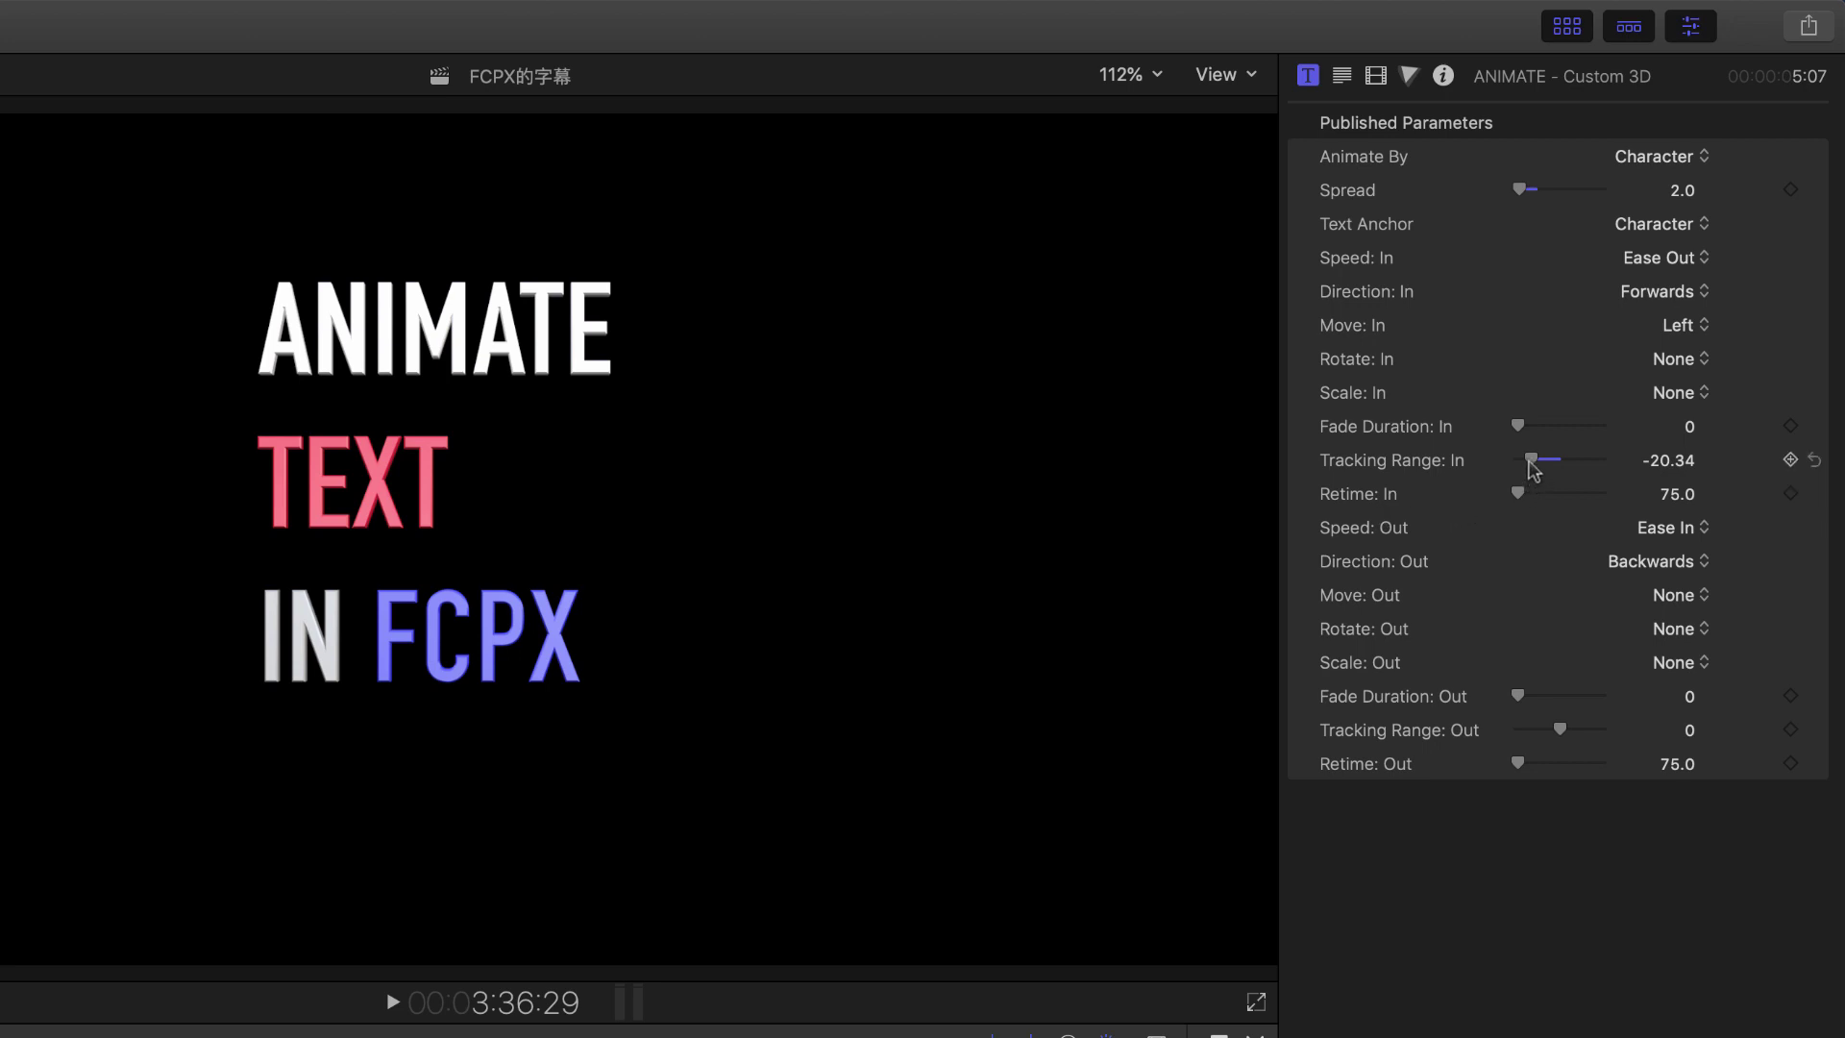
left_click_drag(1532, 462, 1600, 460)
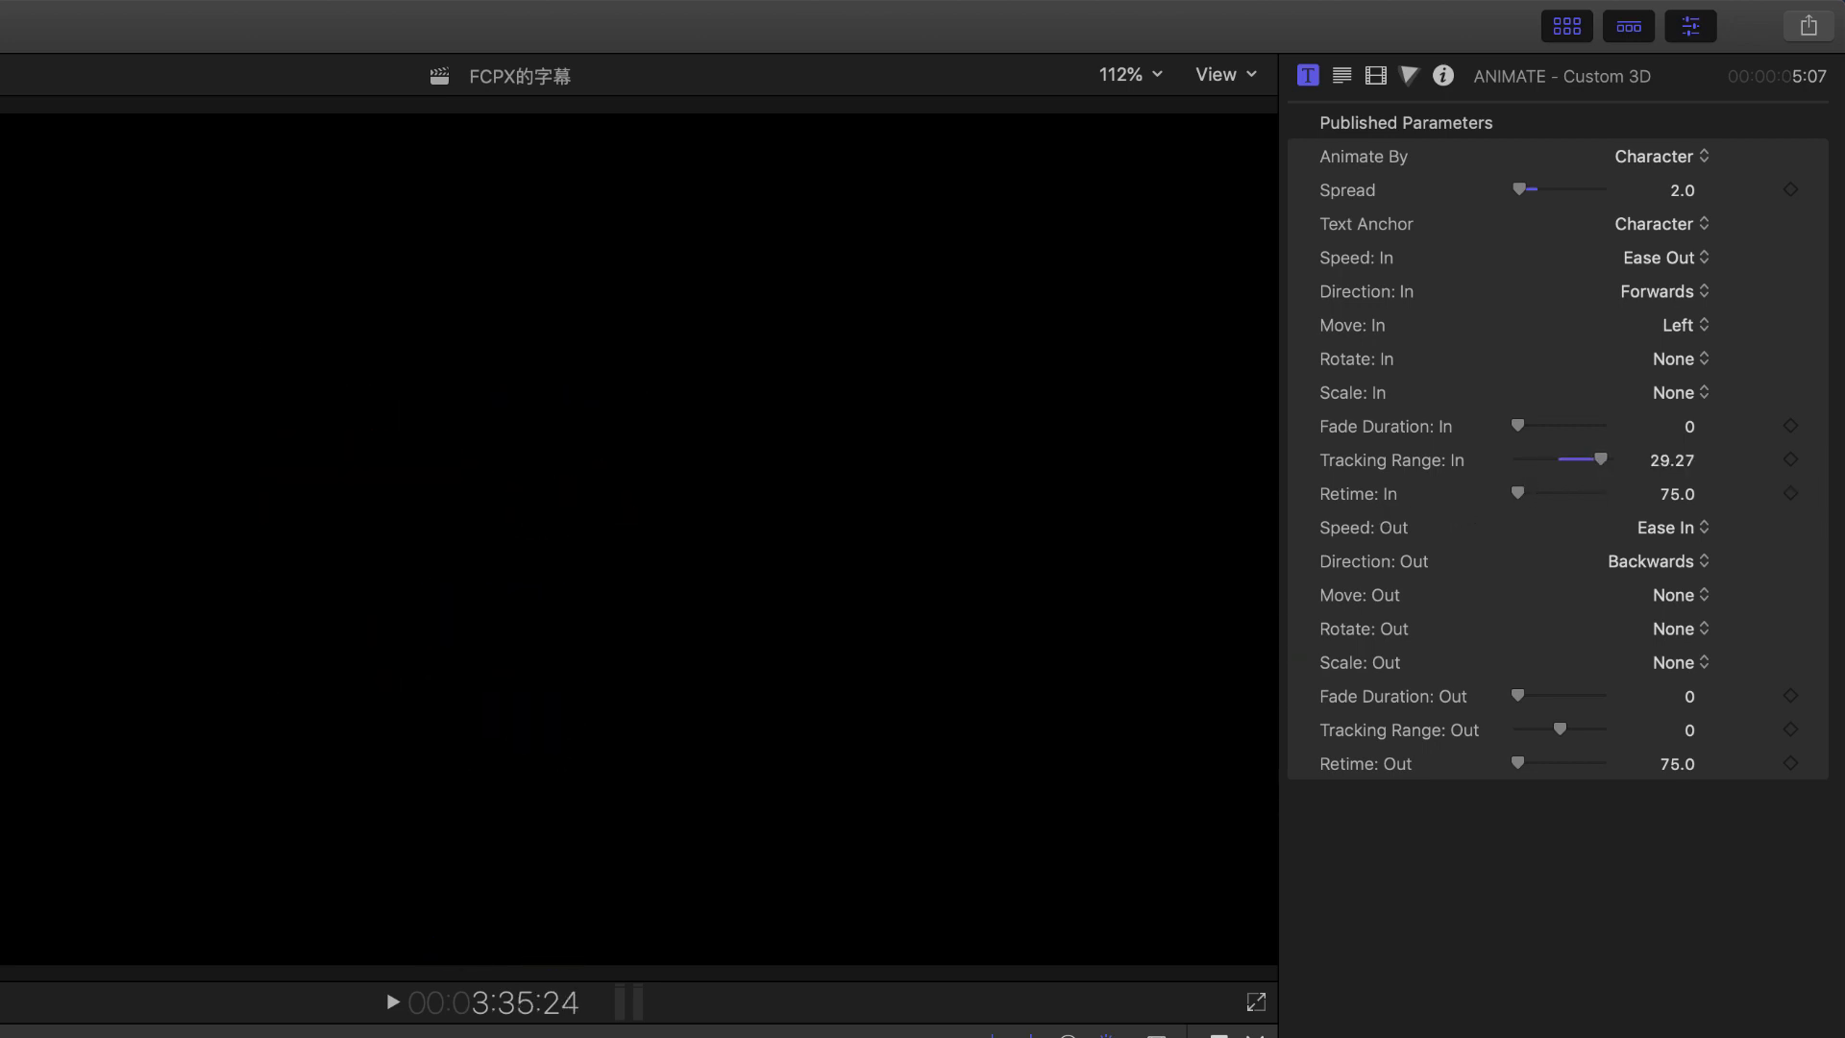
key("space")
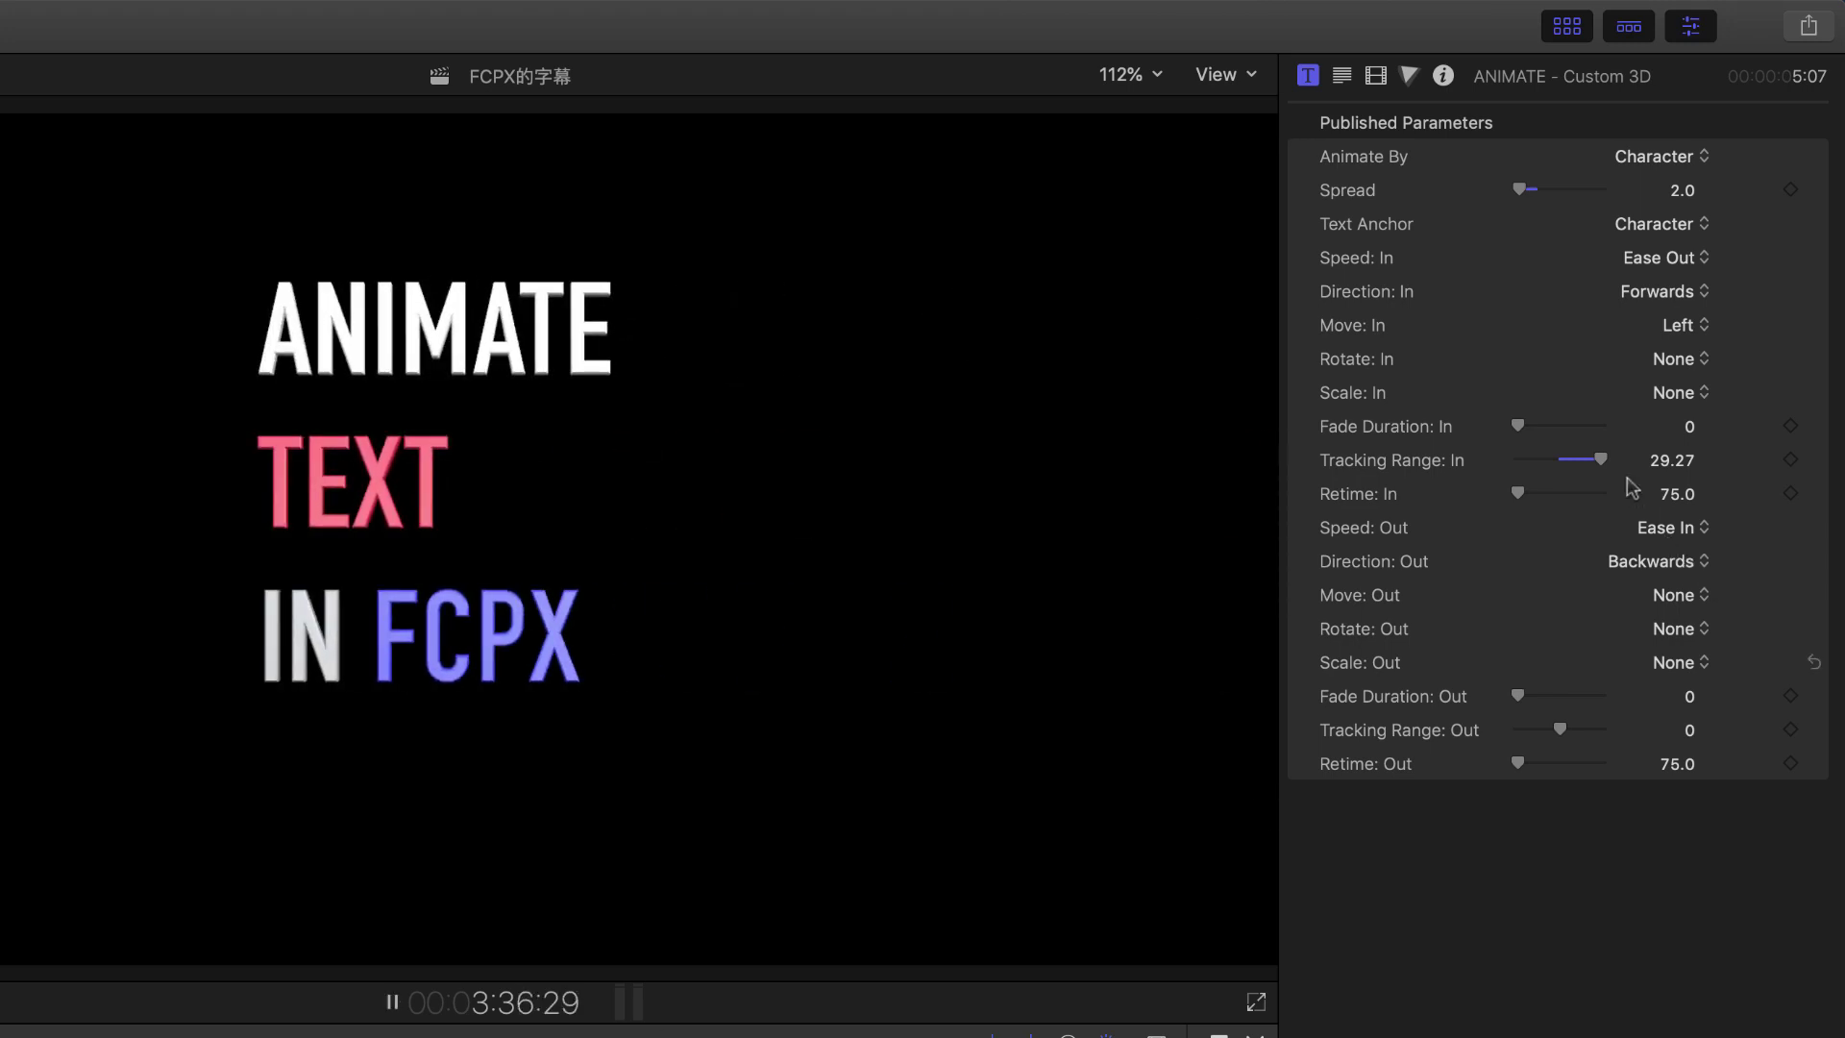
key("space")
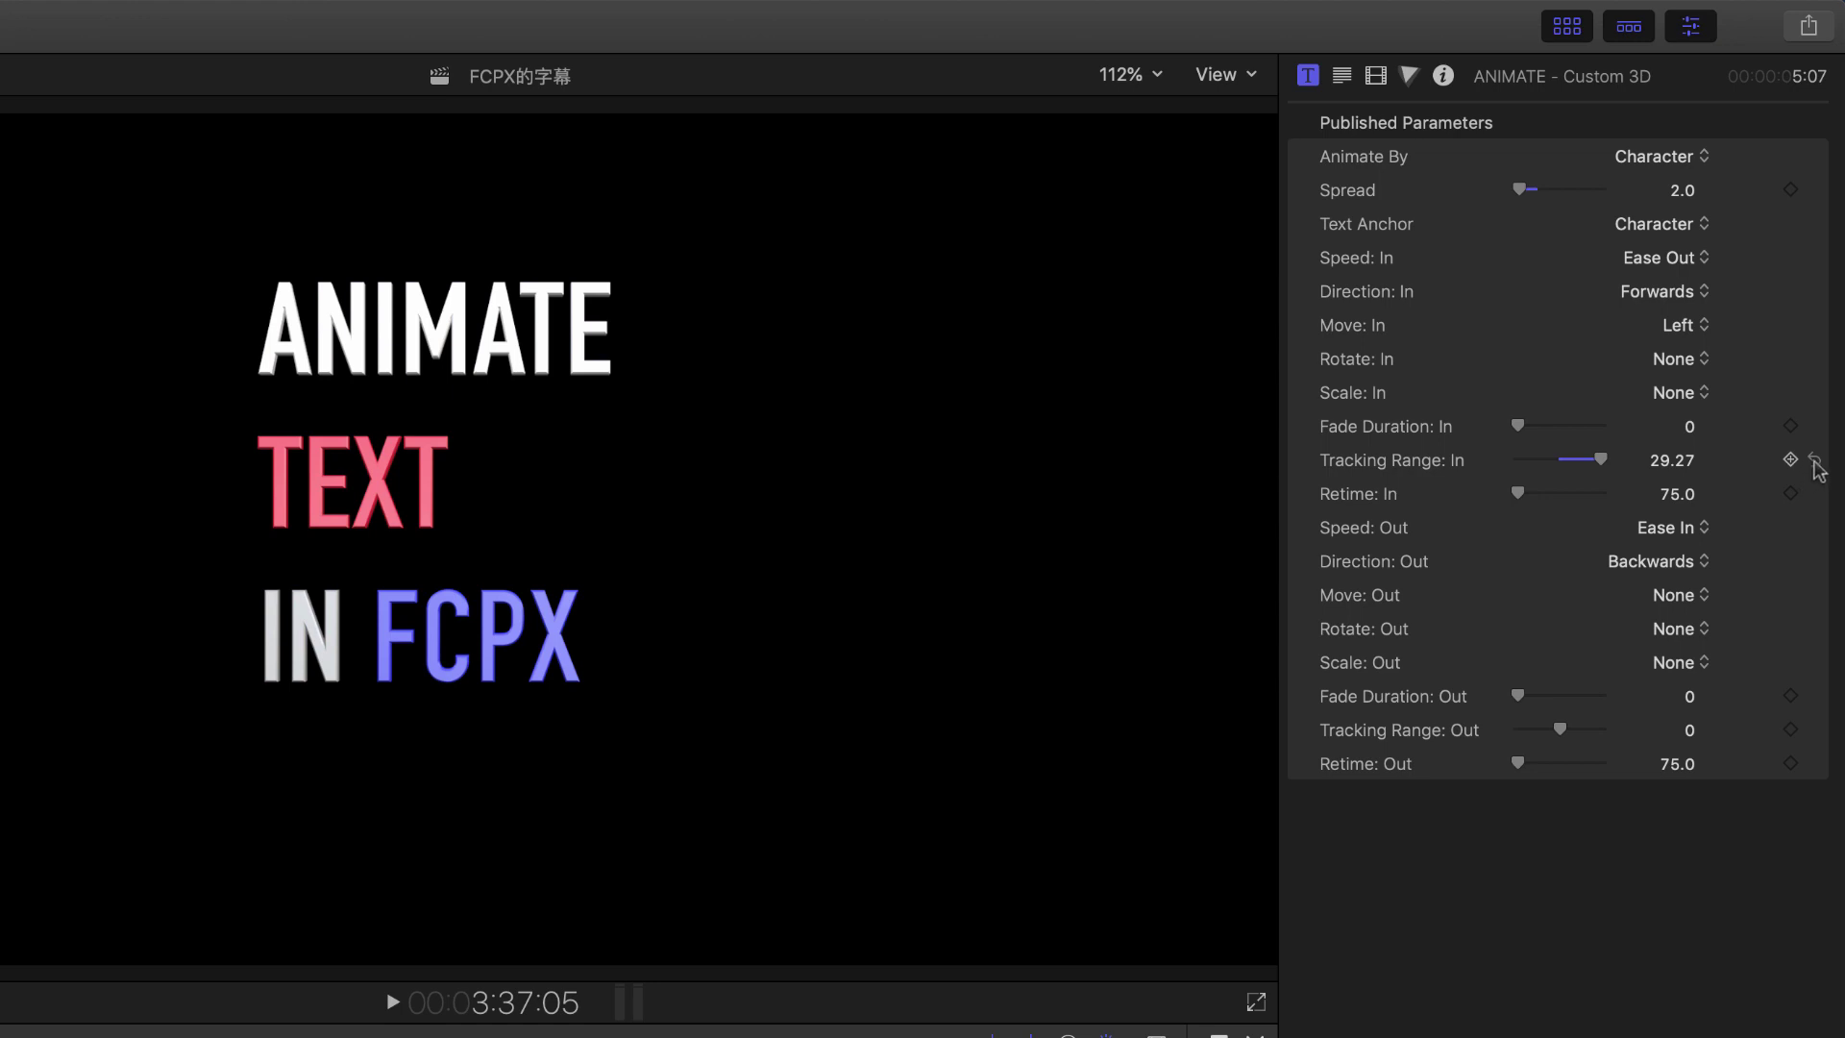
left_click(1815, 463)
left_click_drag(1518, 492, 1600, 495)
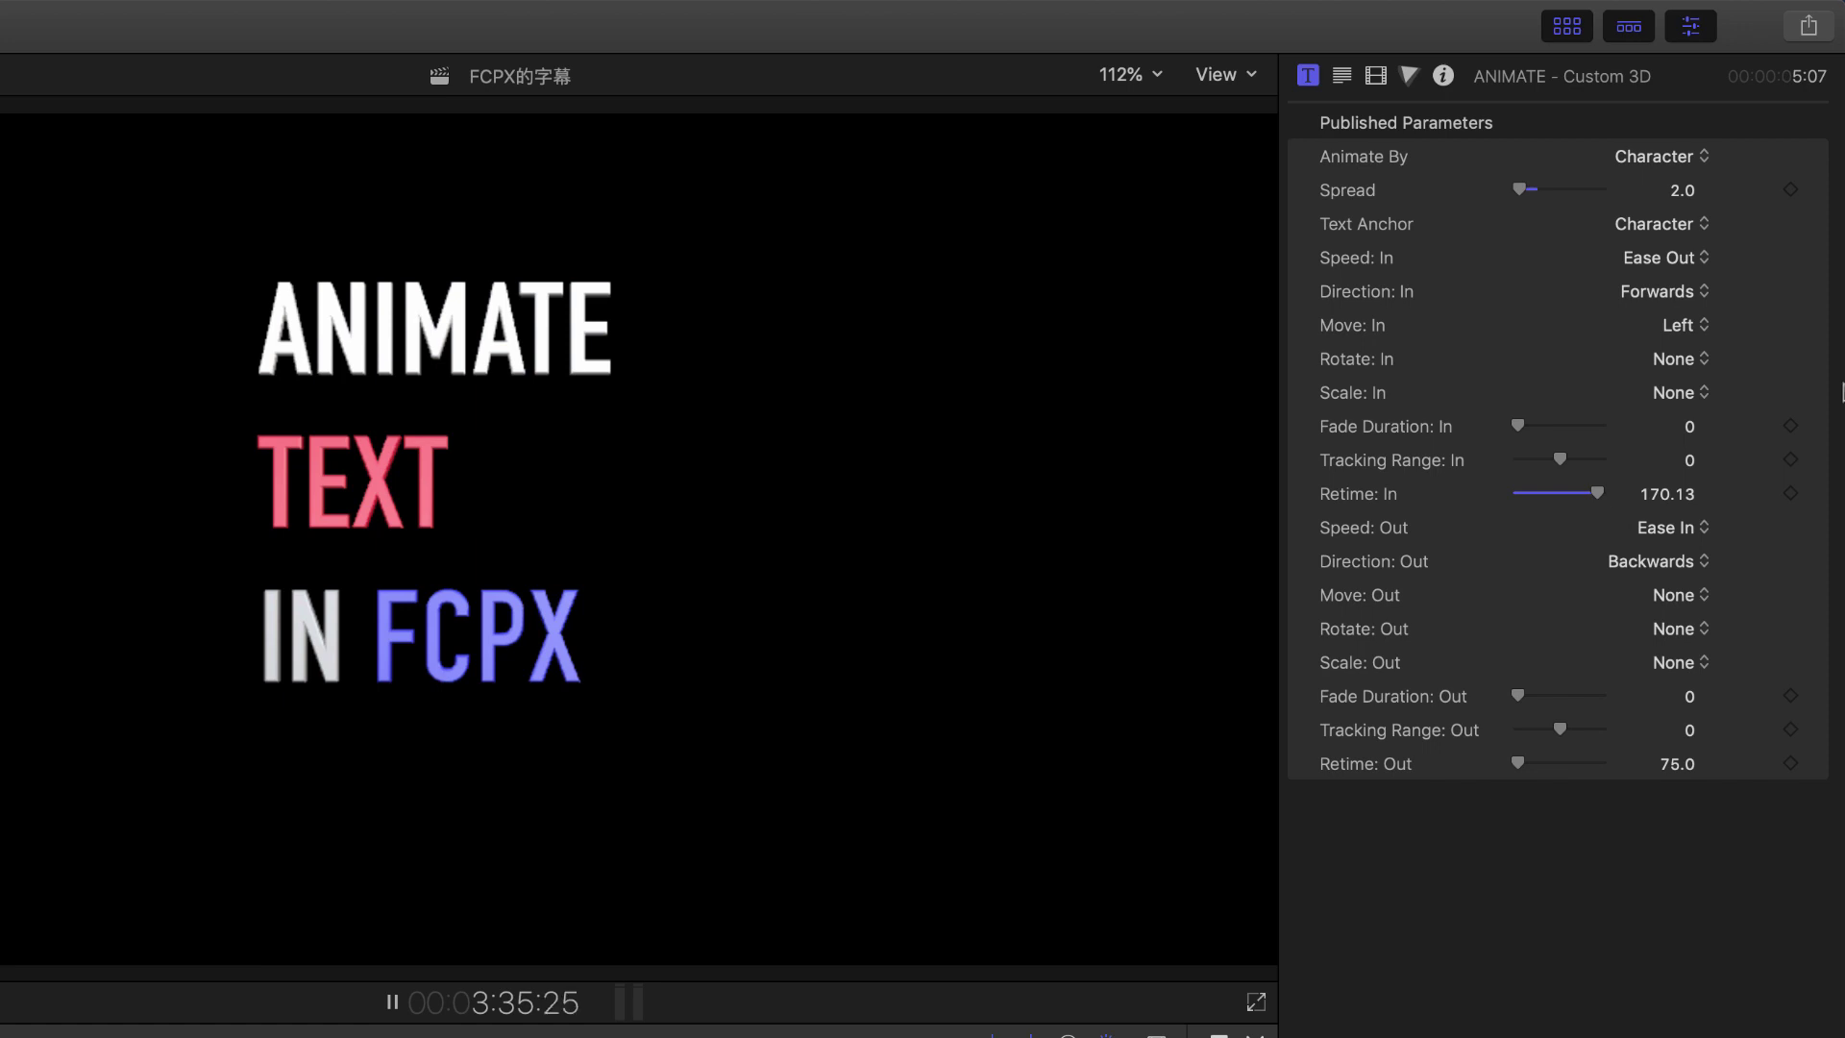
left_click(1518, 496)
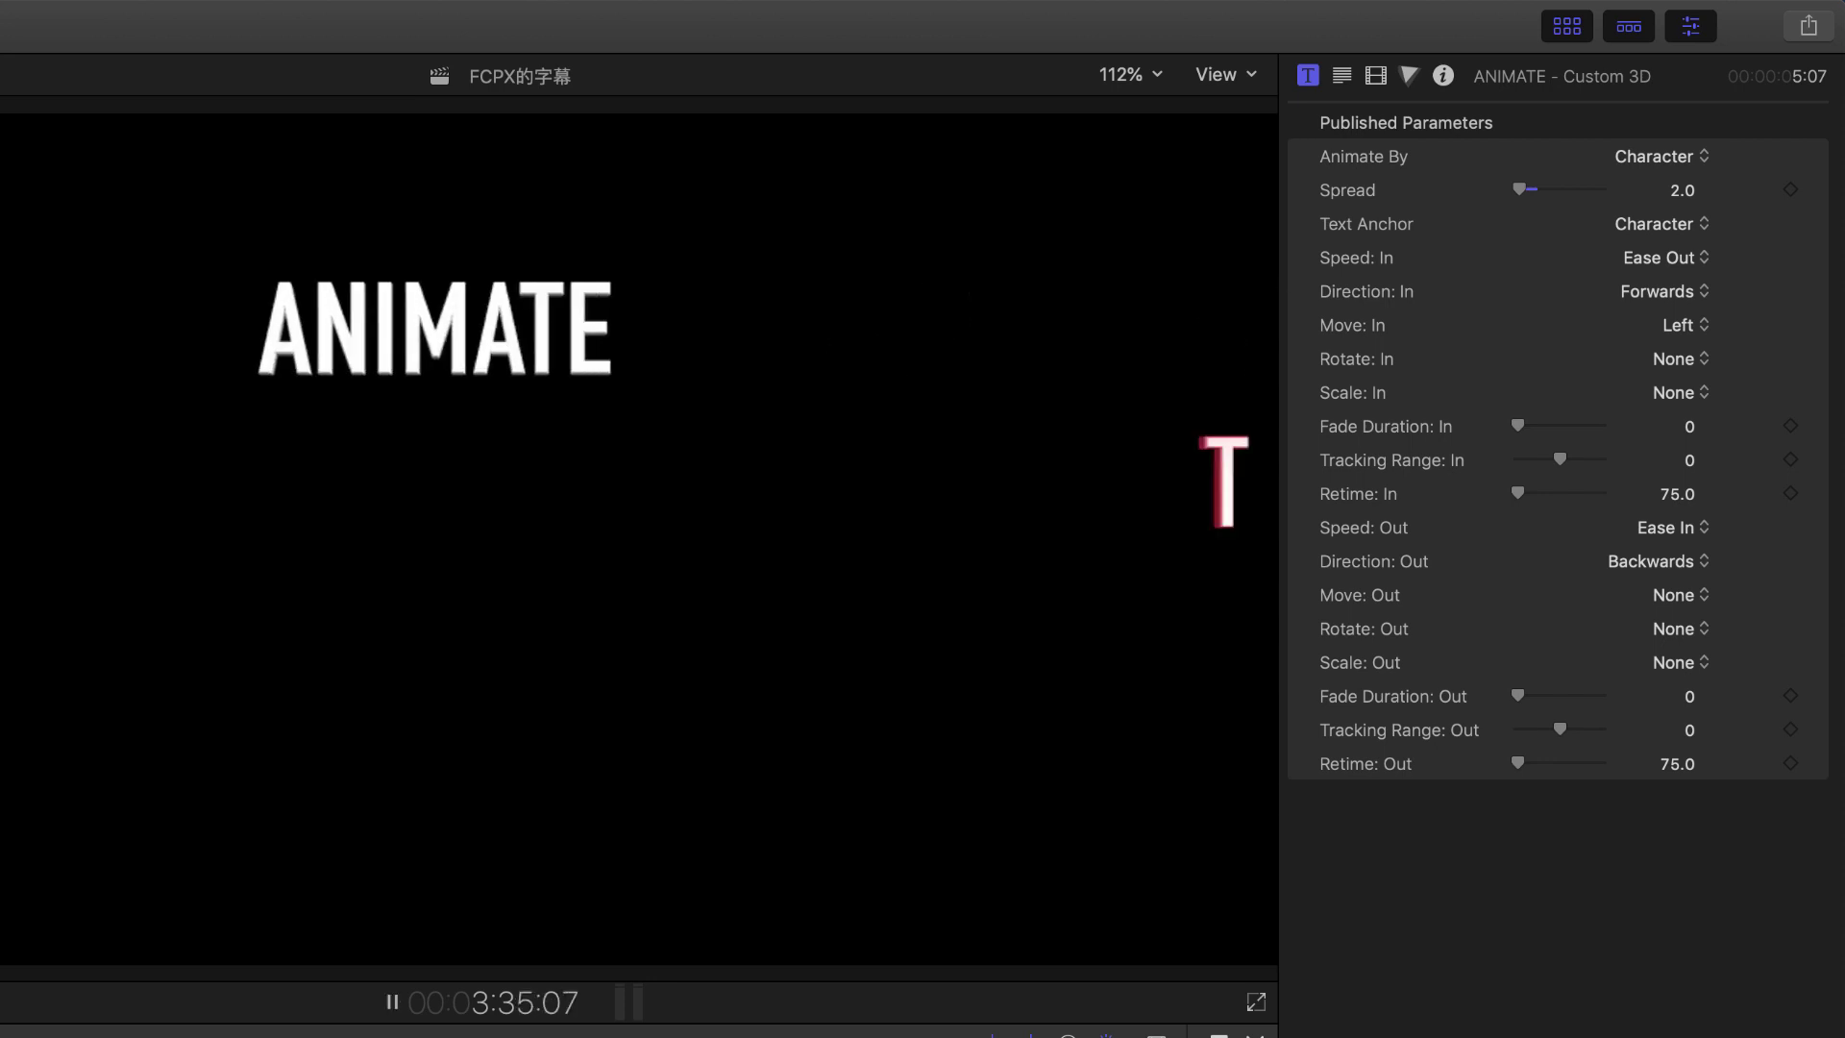
key("space")
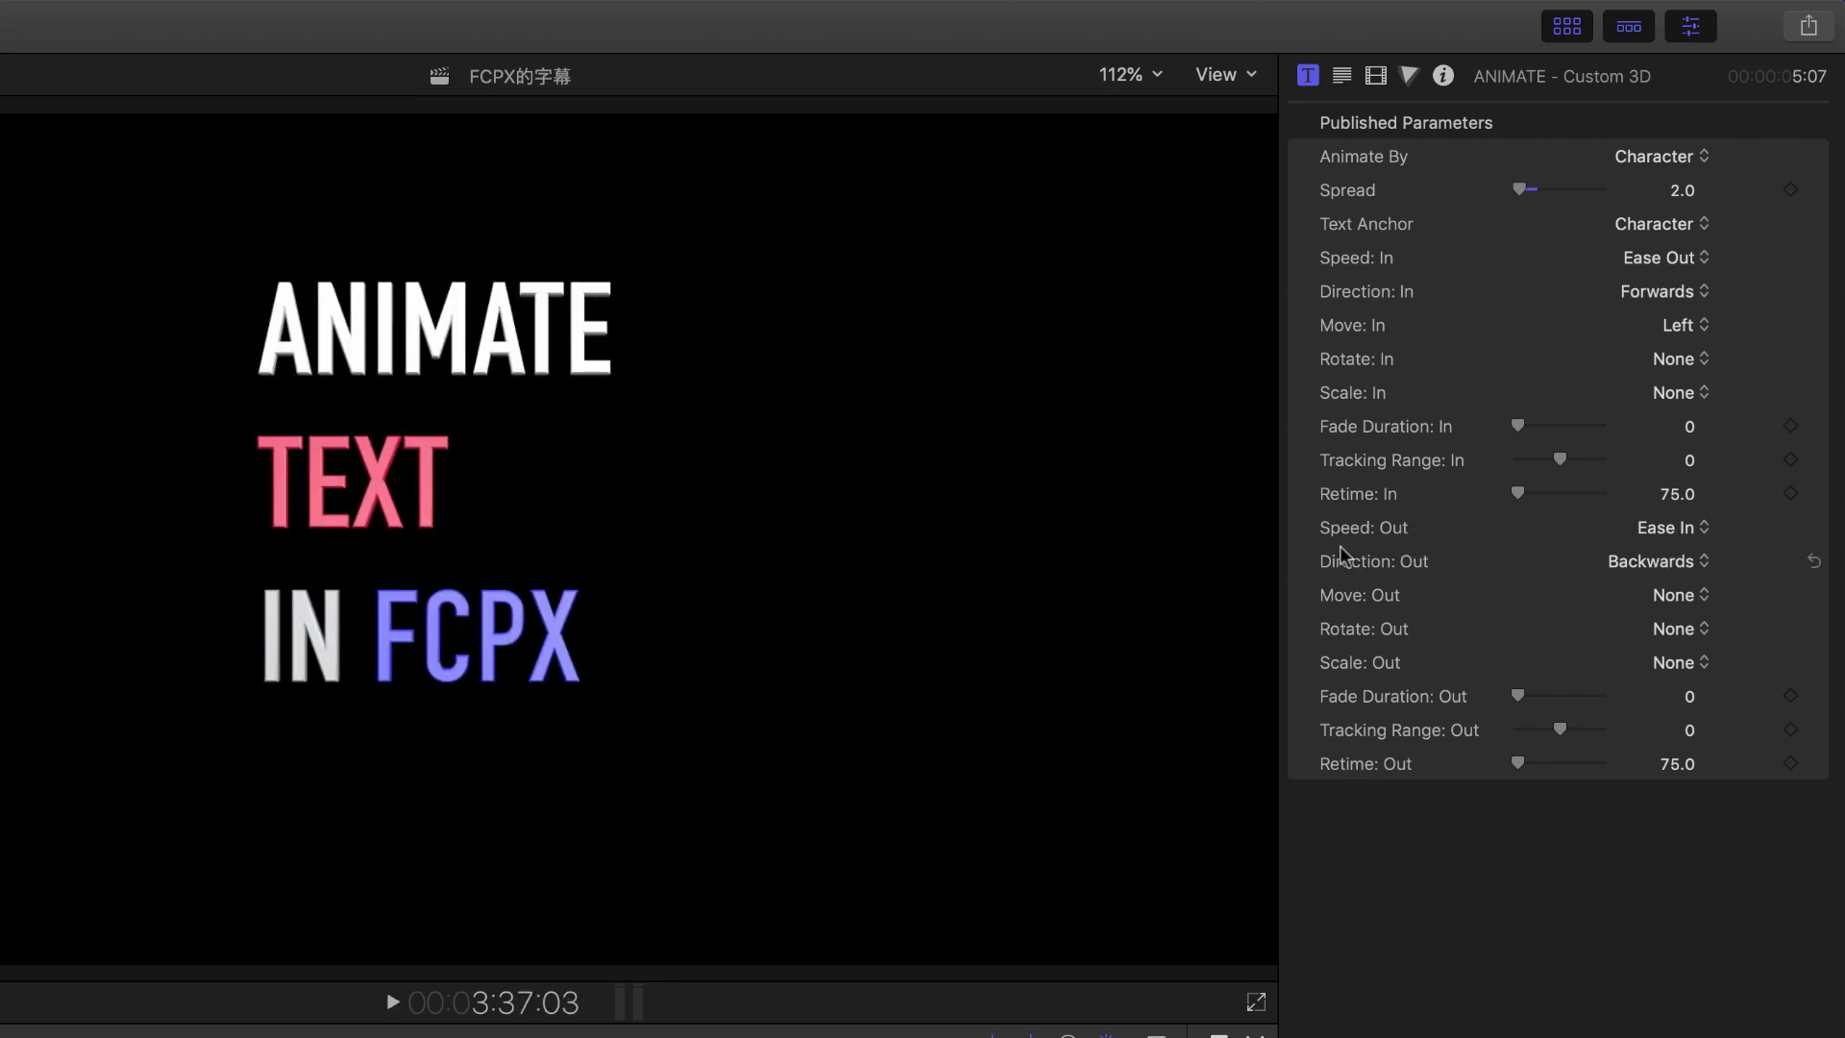
- Keep Speed: Out at Ease In, set Direction: Out to Forwards and Move: Out to Up
left_click(1706, 542)
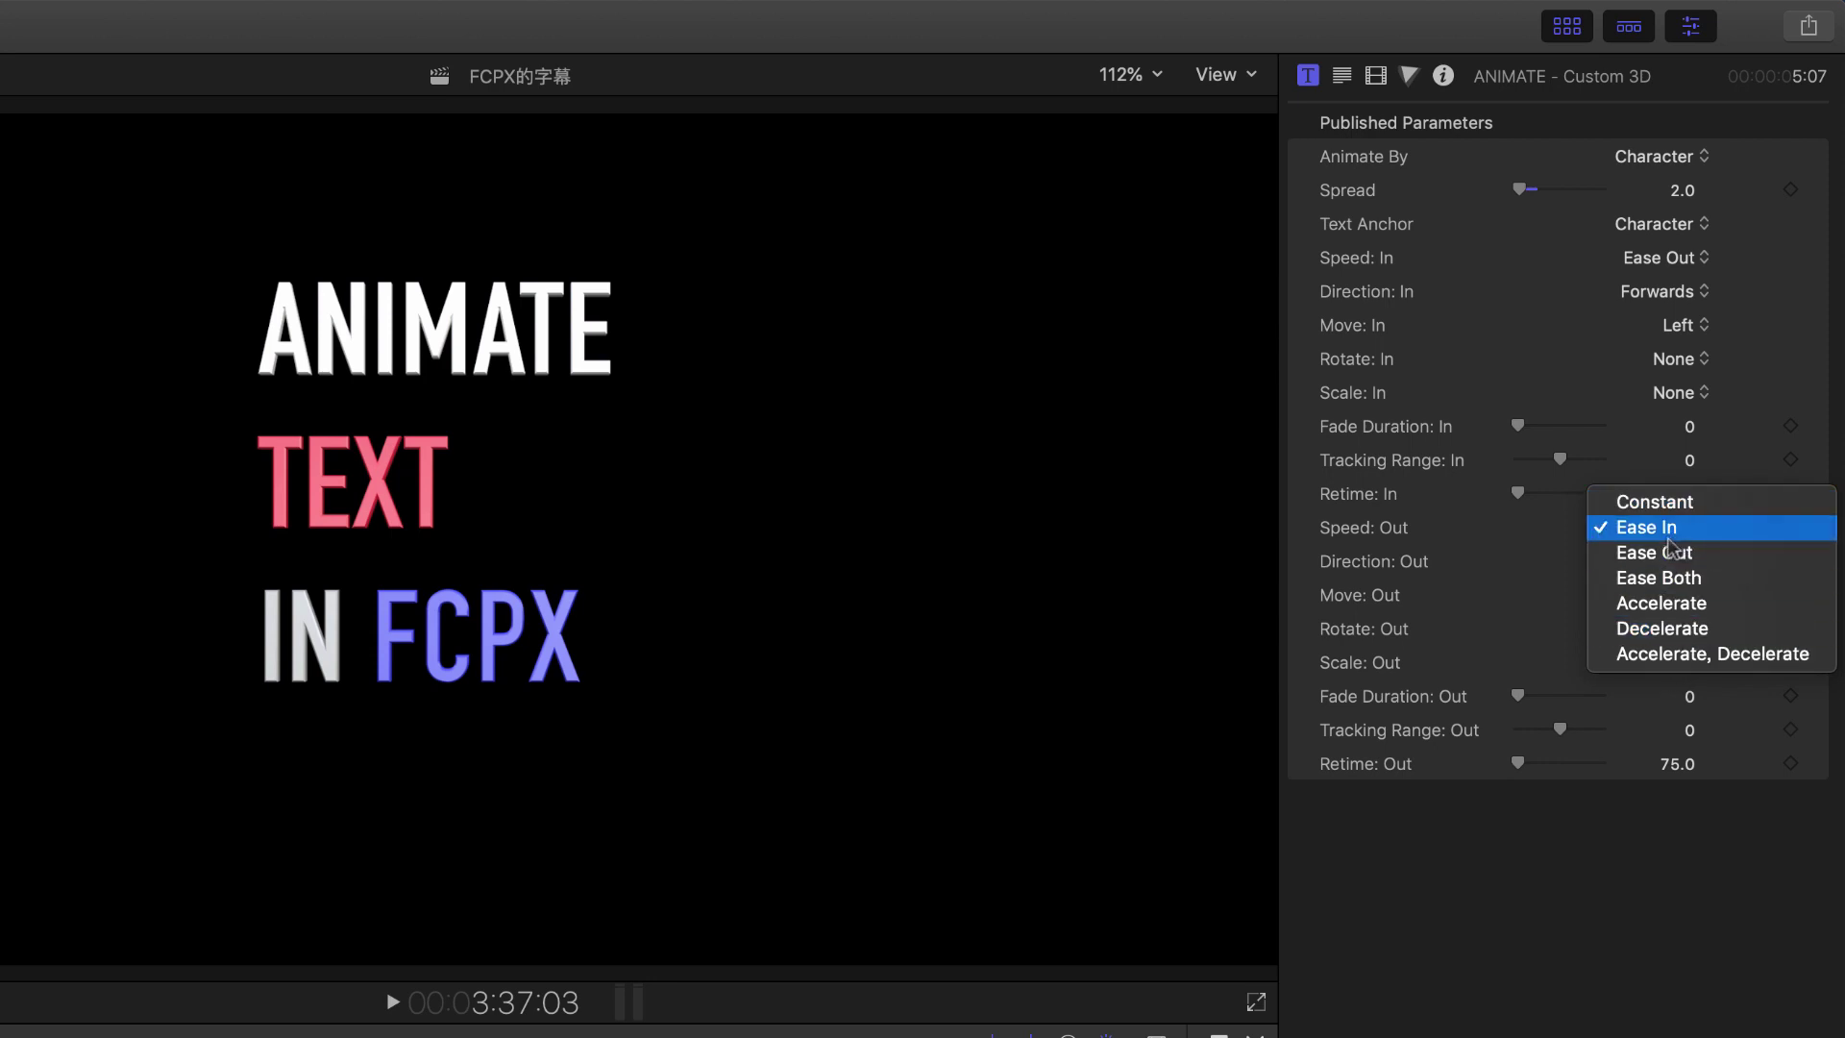
left_click(1542, 538)
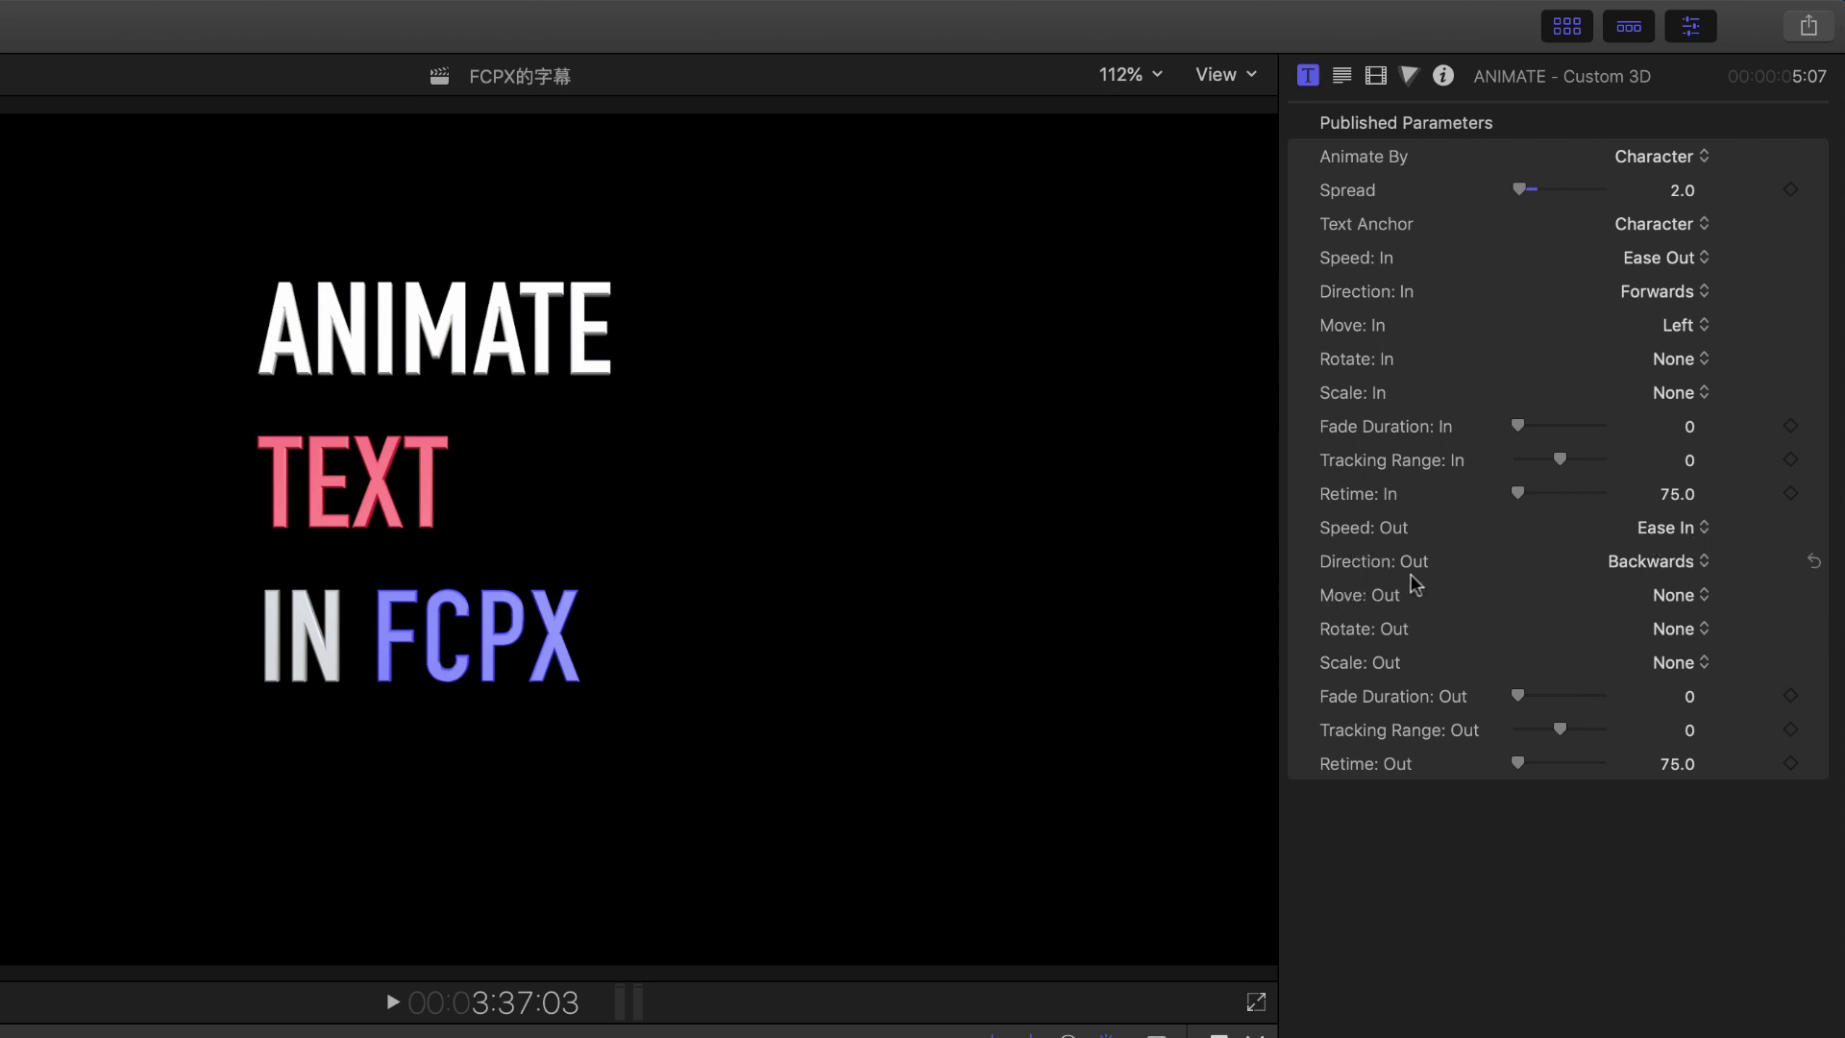
left_click(1705, 573)
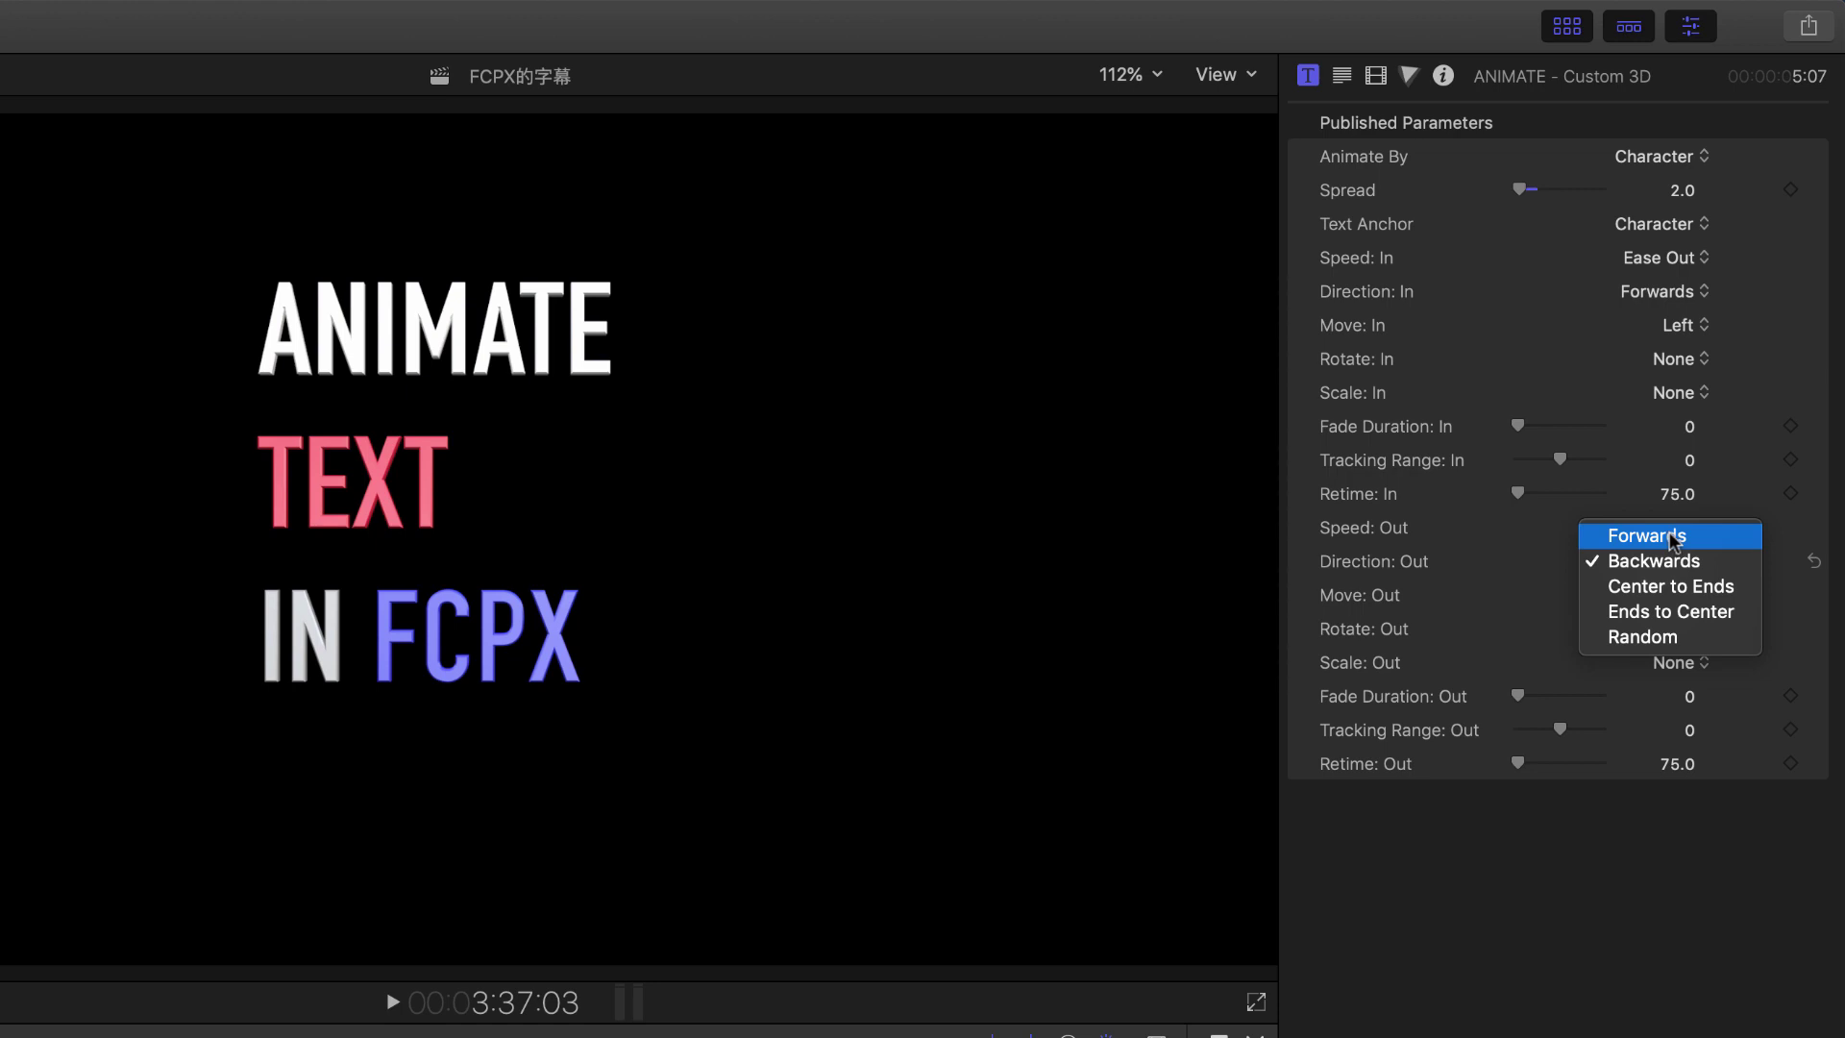
left_click(1669, 534)
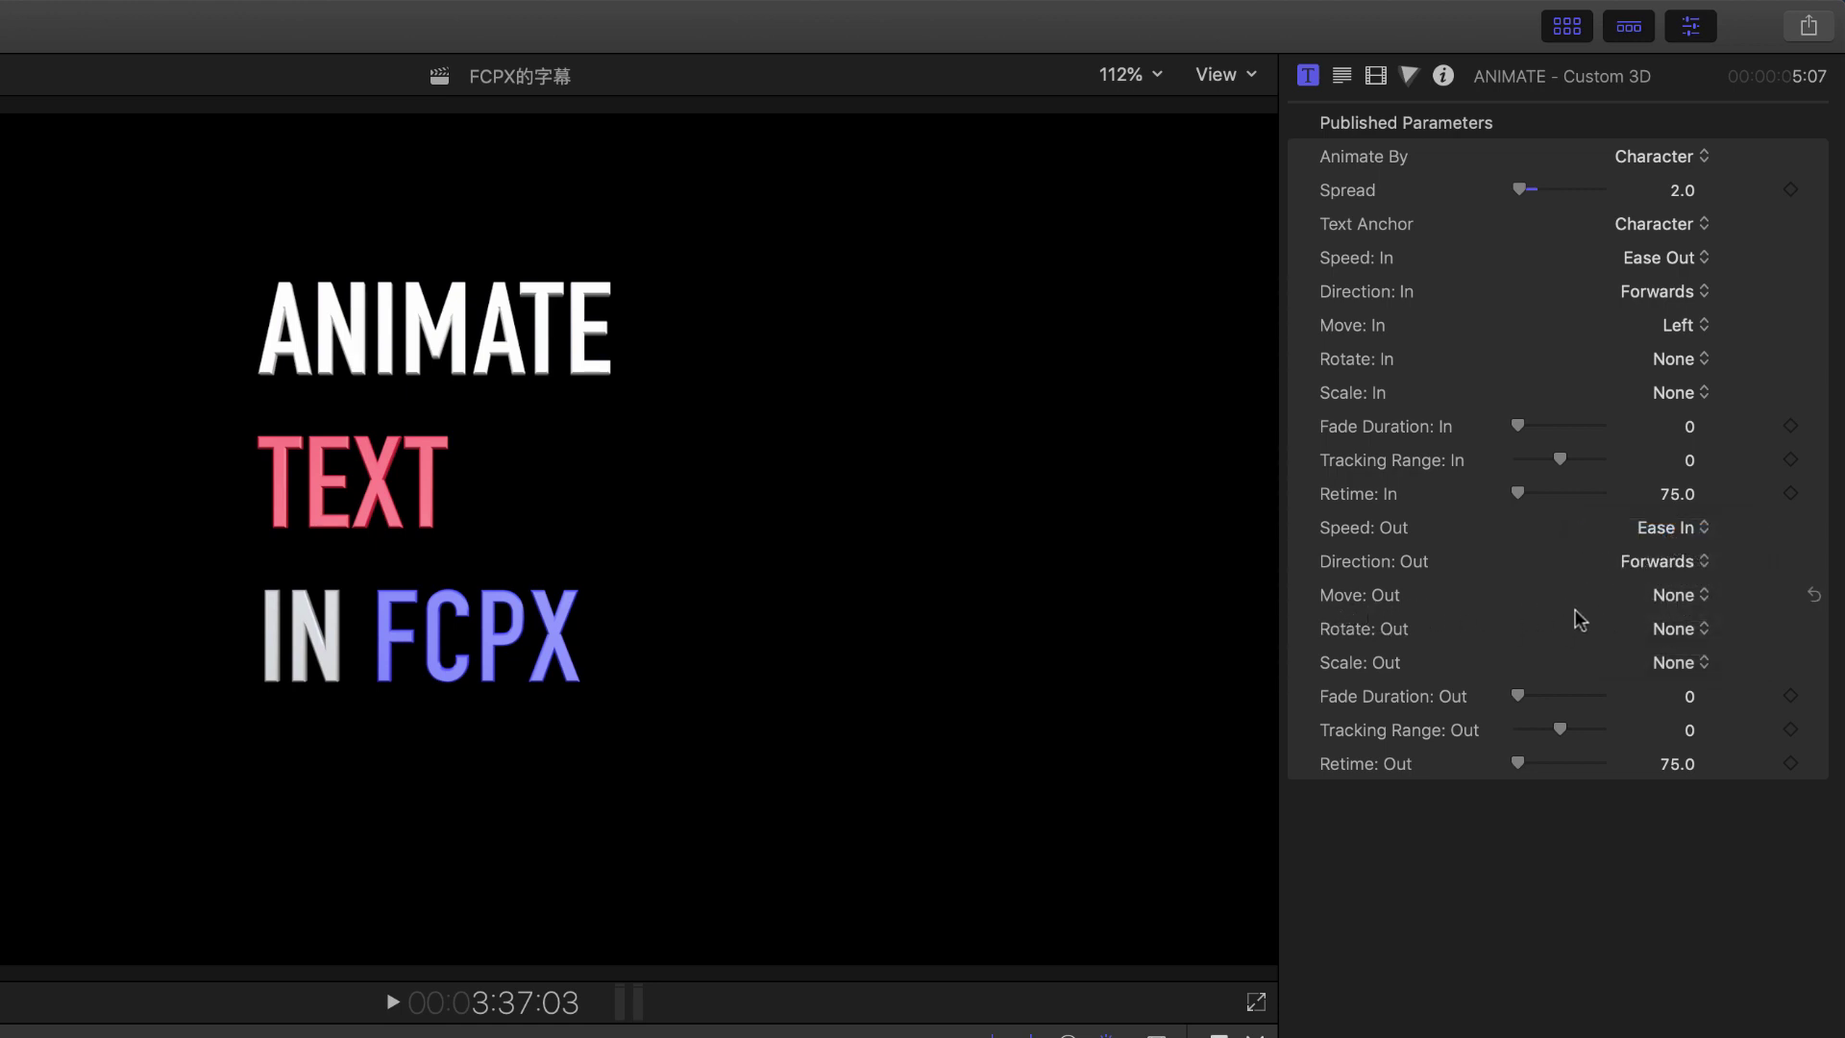
left_click(1701, 596)
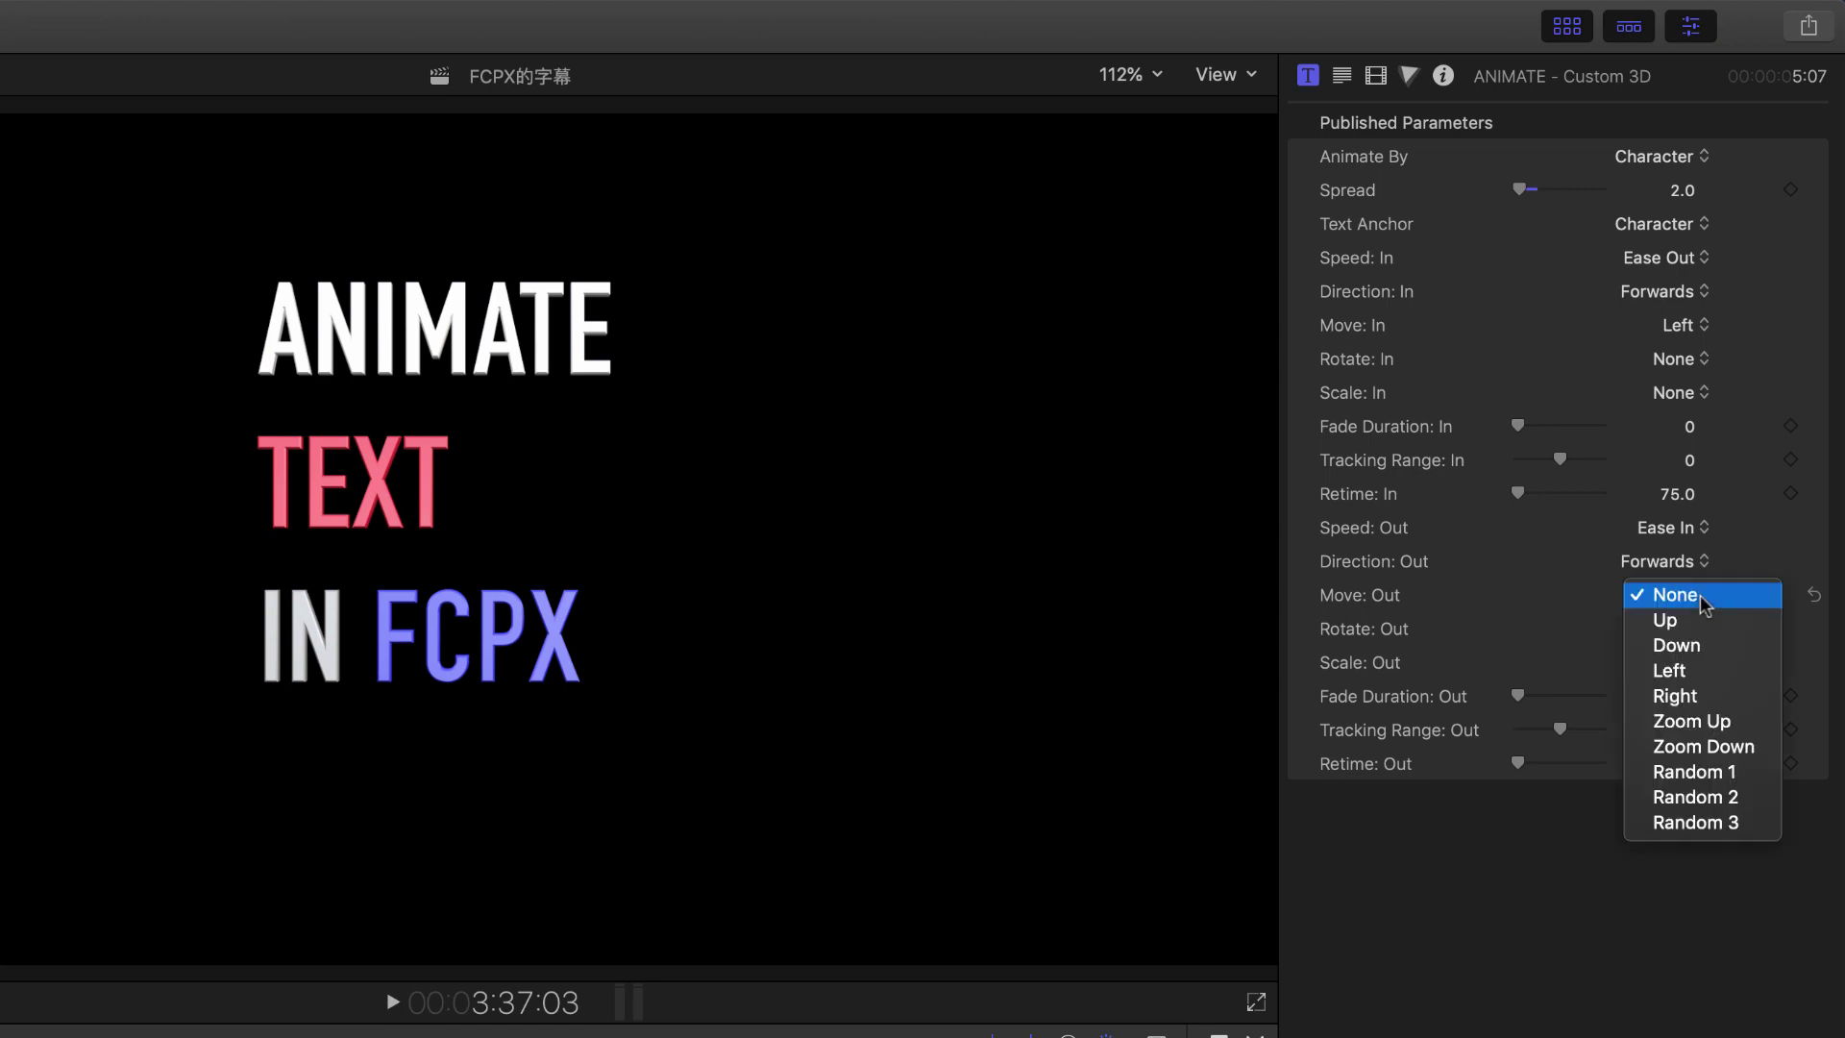
left_click(1674, 622)
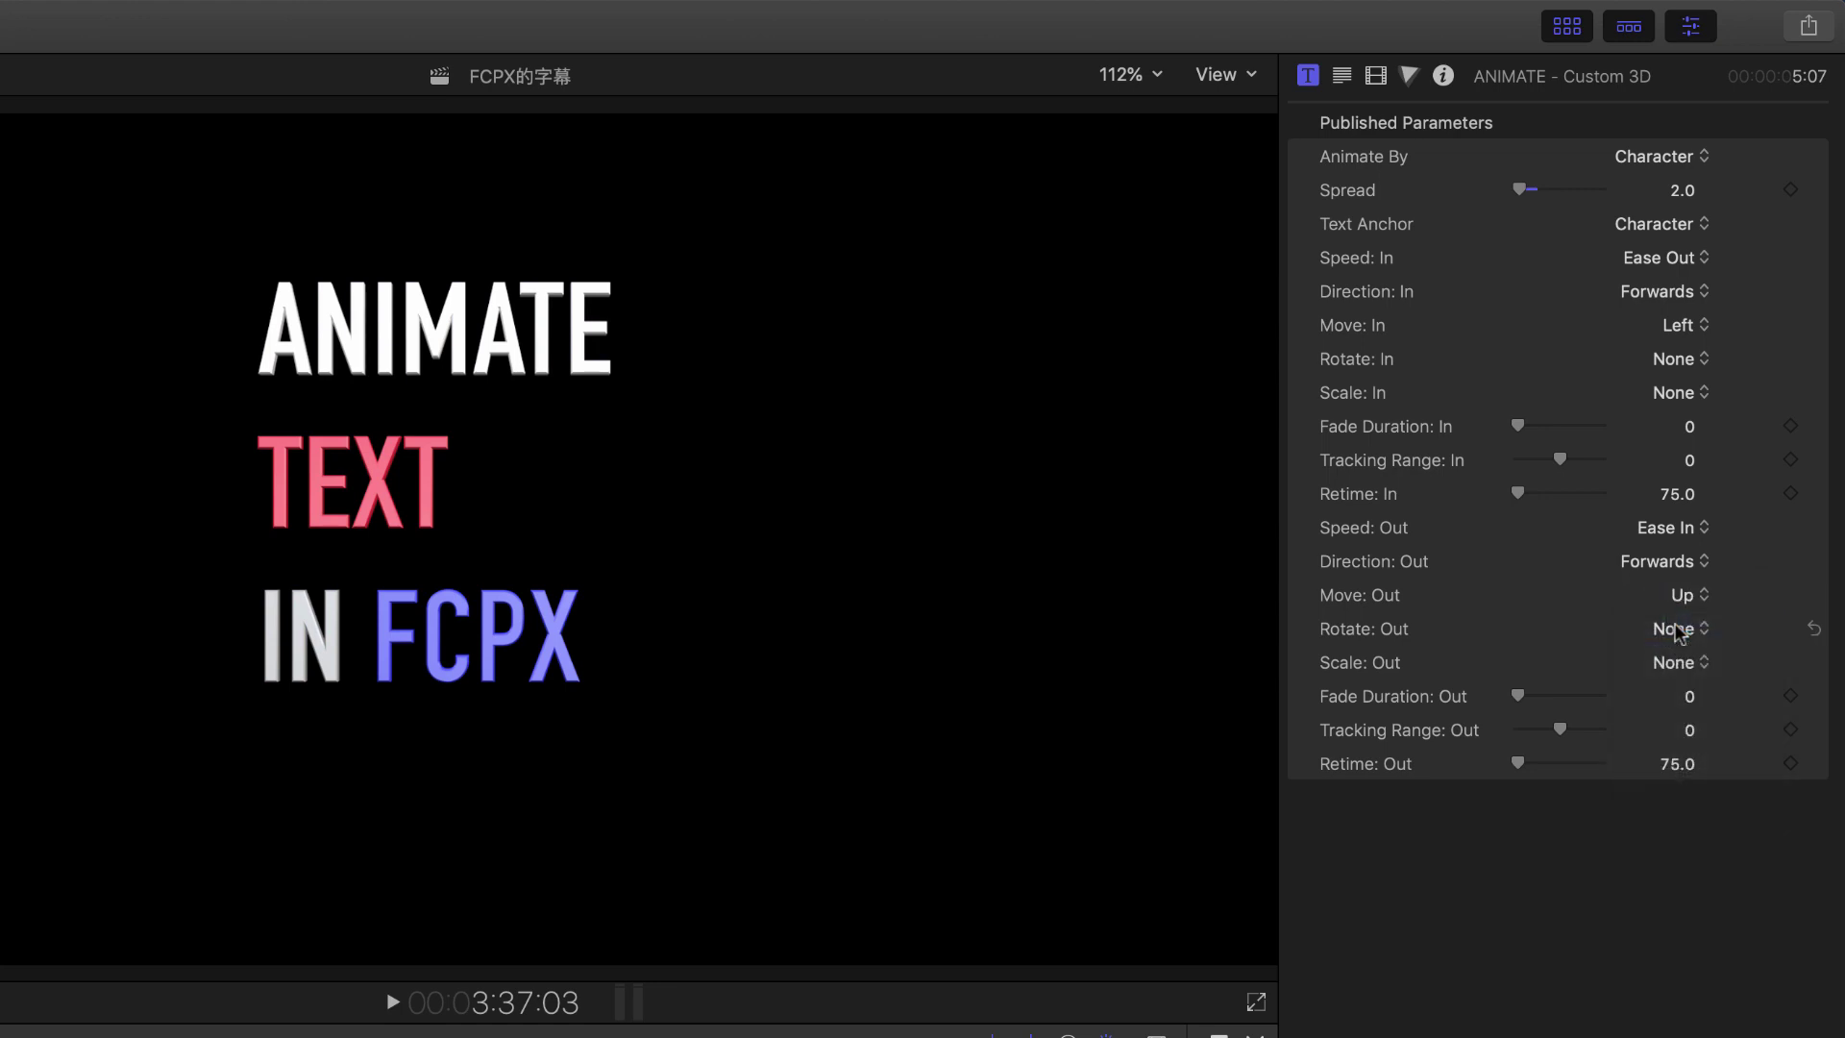
left_click(1702, 595)
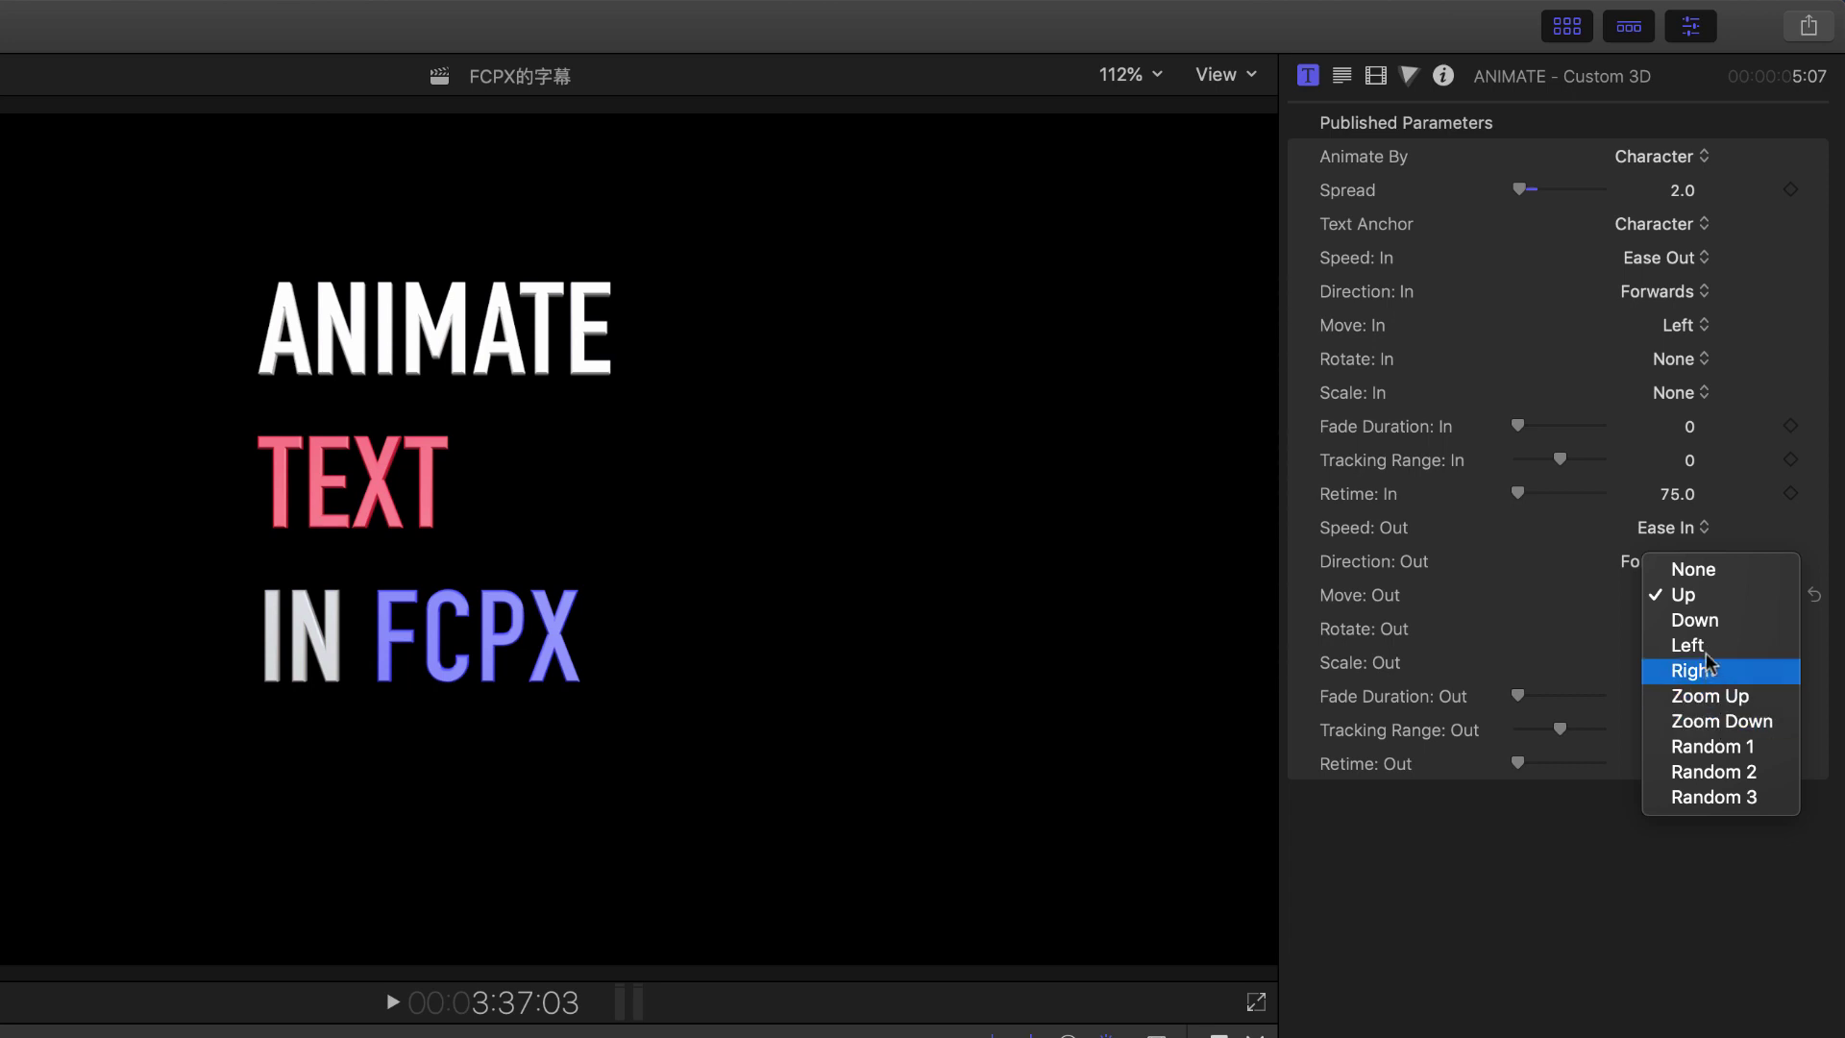
left_click(1697, 597)
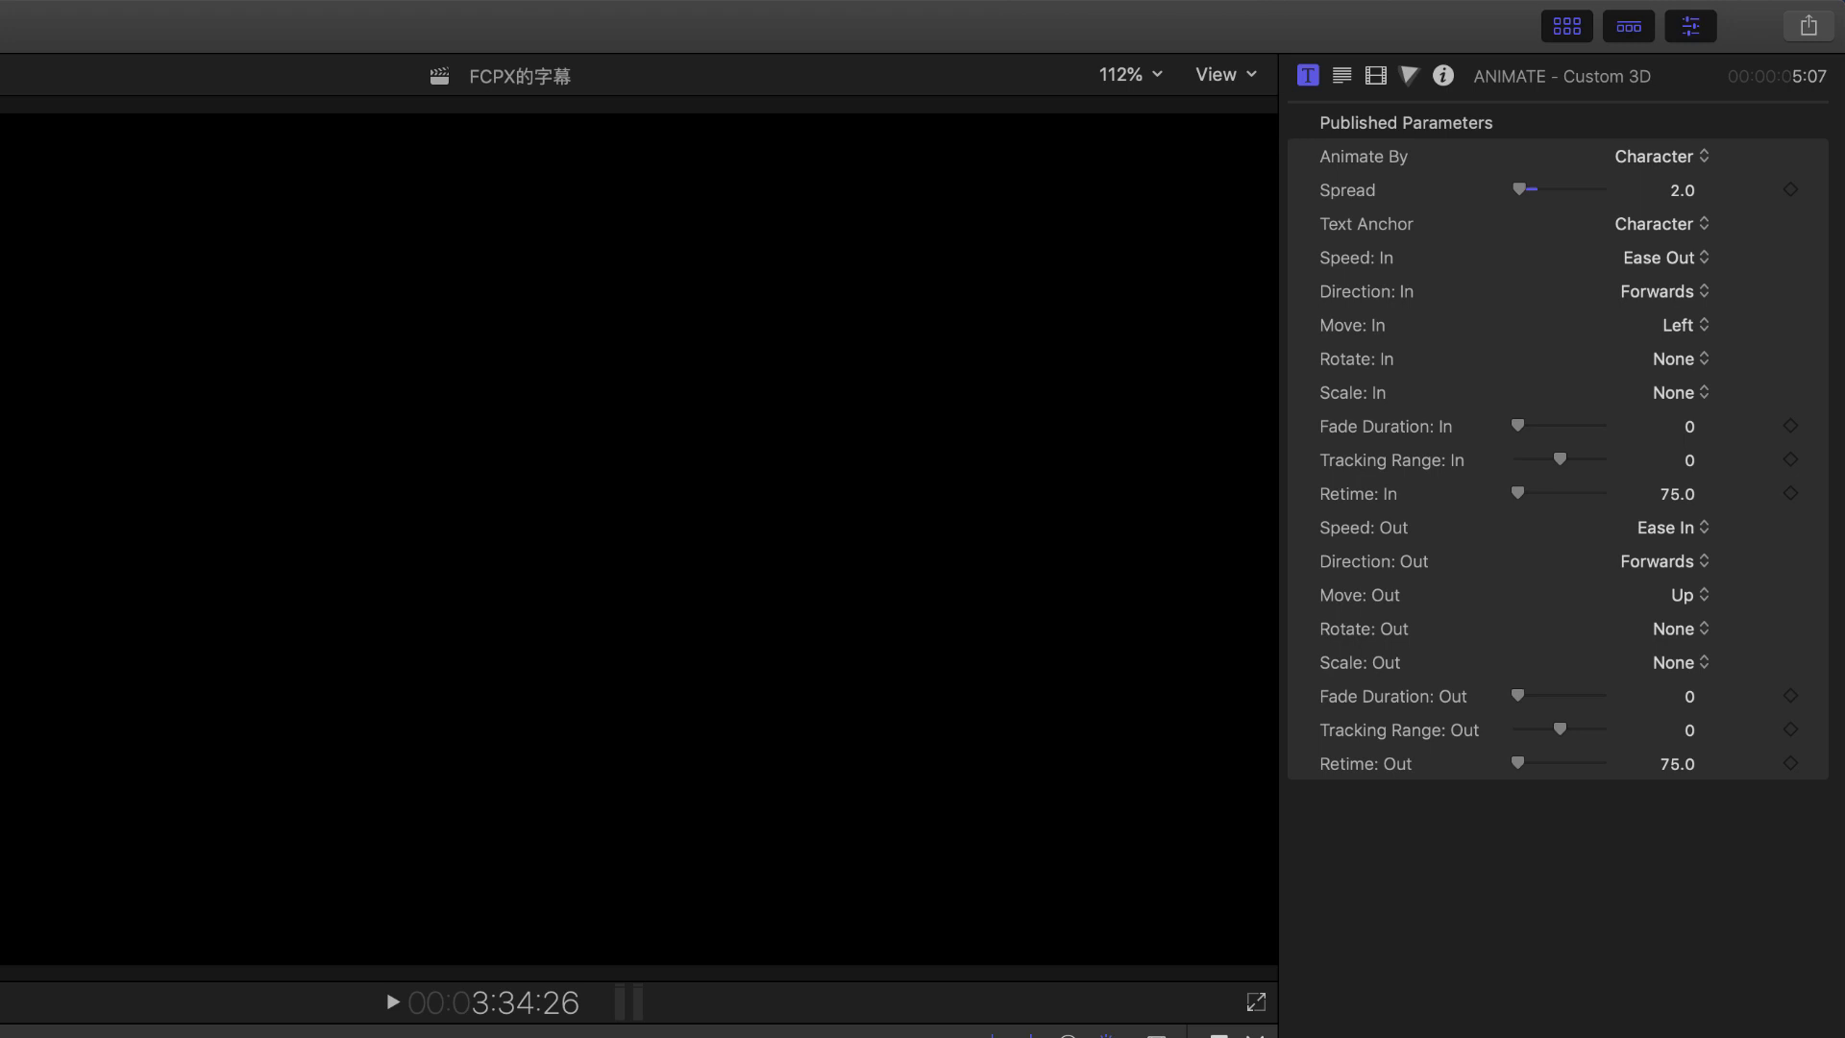
- Keep Fade Duration: Out at 0, set Tracking Range: Out to 0.09, and preview the exit
key("space")
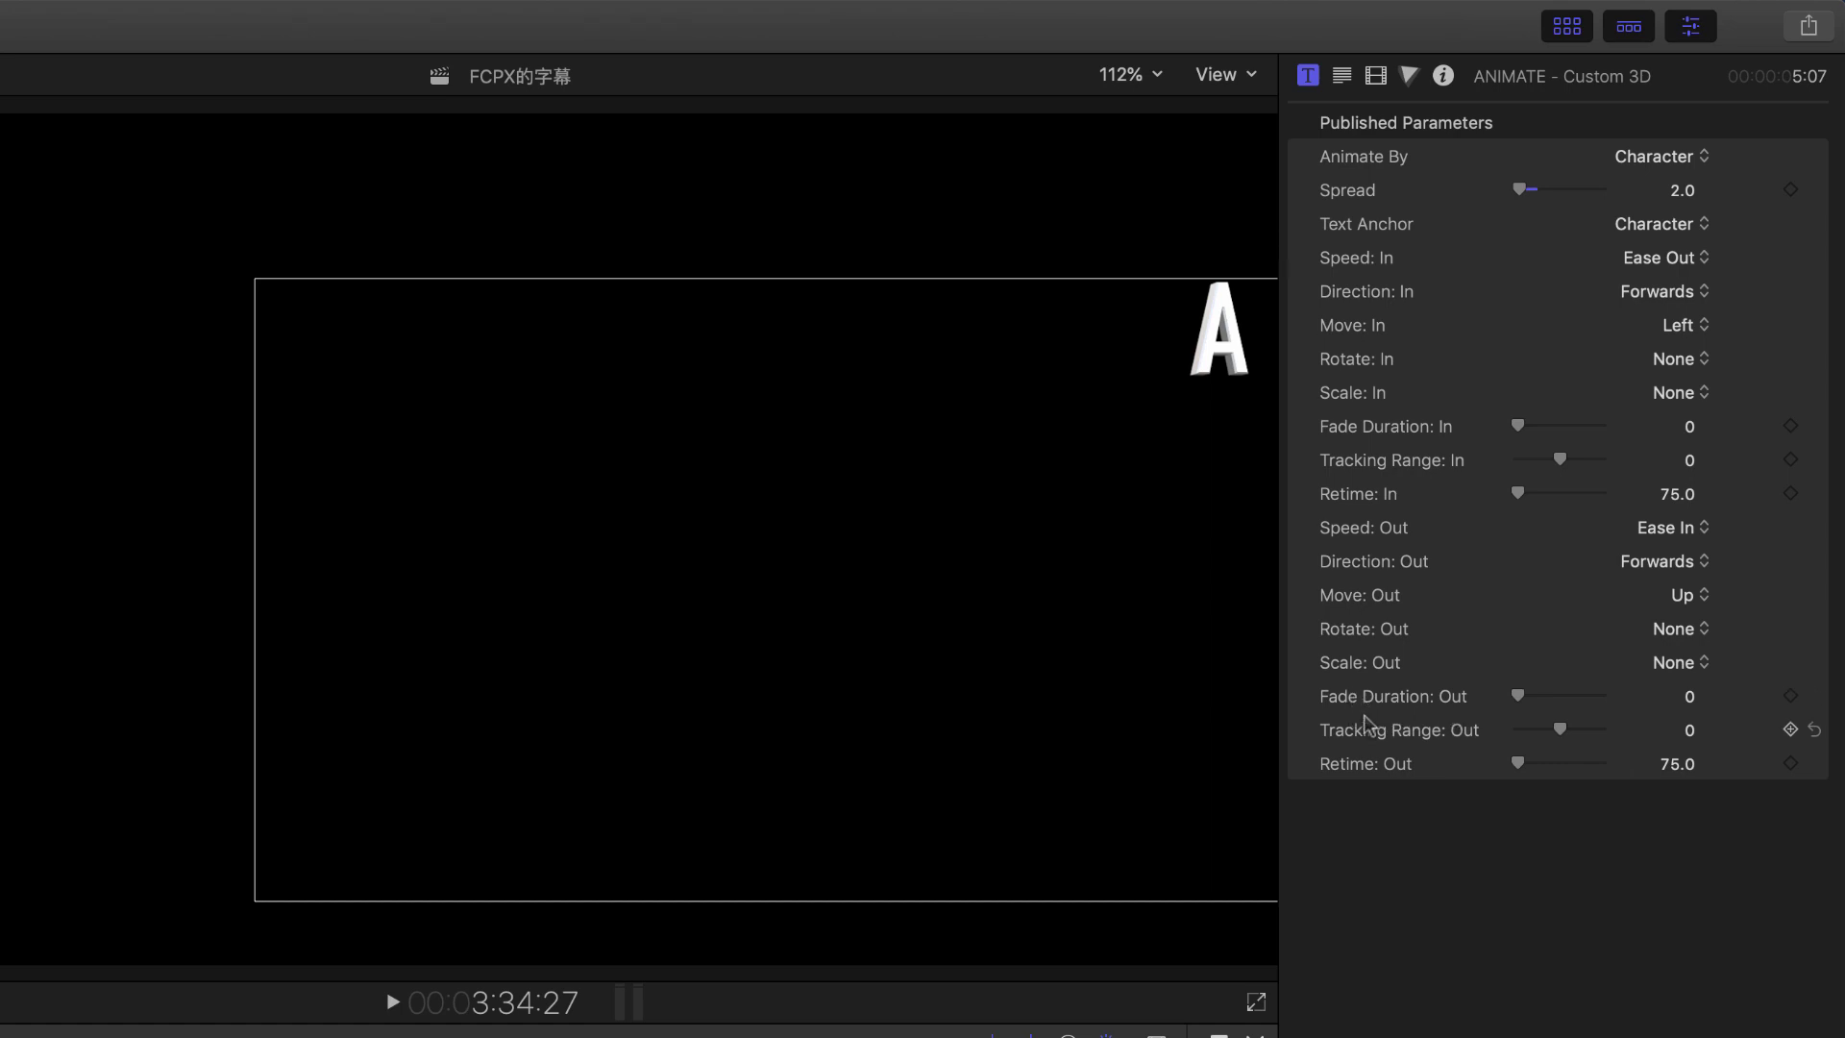
mouse_move(1519, 696)
left_mouse_down()
mouse_move(1665, 718)
mouse_move(1605, 700)
left_mouse_up()
left_click_drag(1548, 701, 1499, 700)
left_click_drag(1559, 735, 1561, 736)
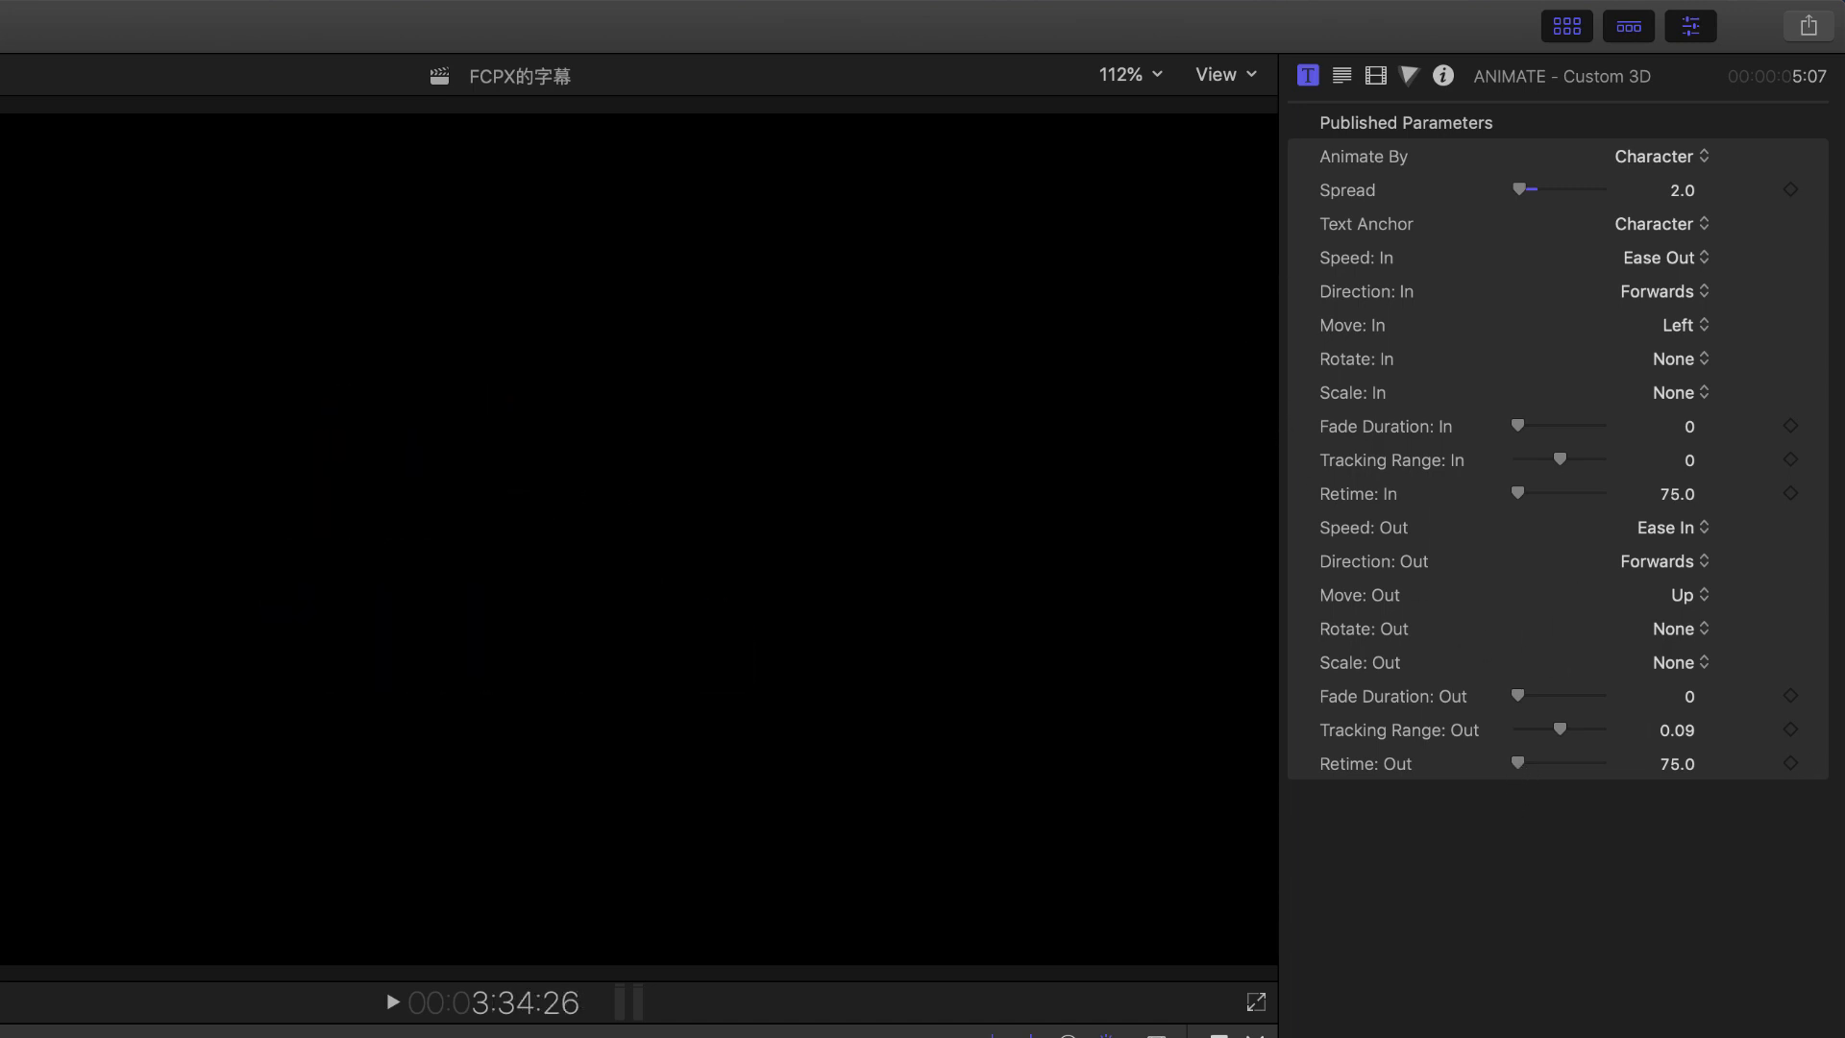
key("space")
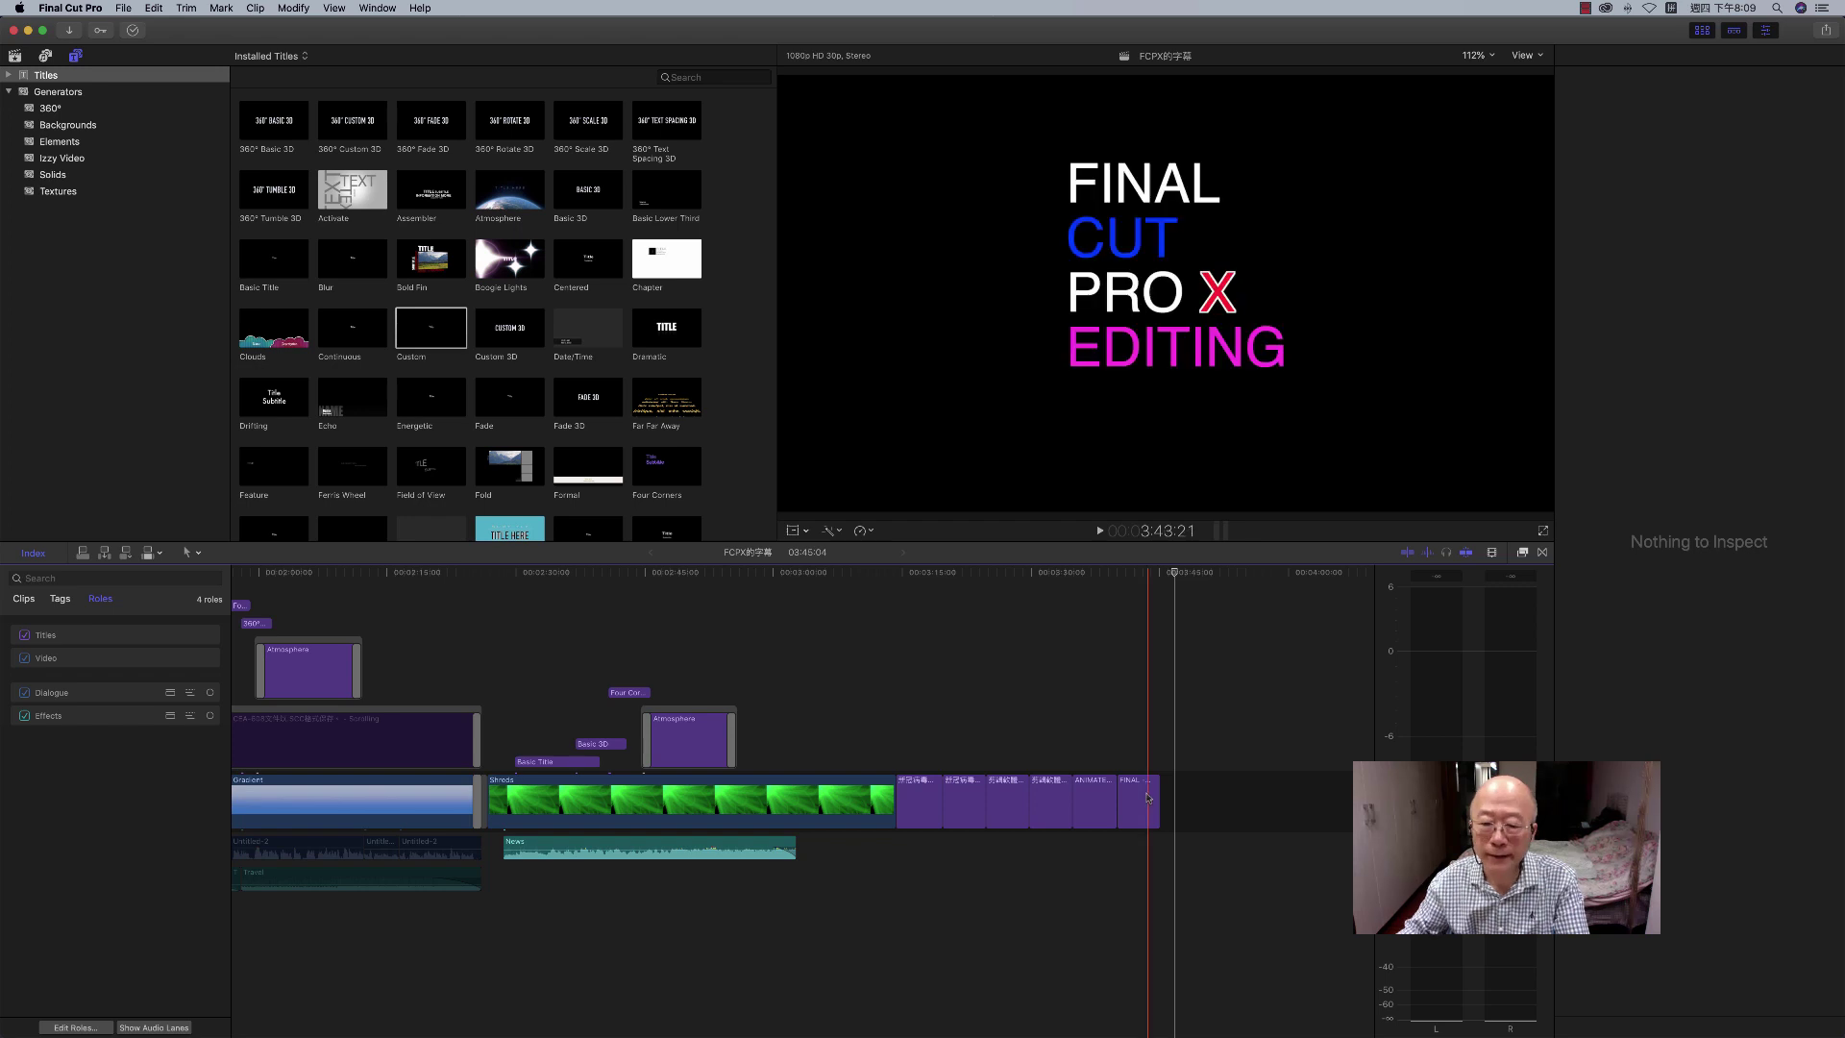
- Select the FINAL CUT PRO X EDITING title and move the playhead to its start
left_click(1134, 799)
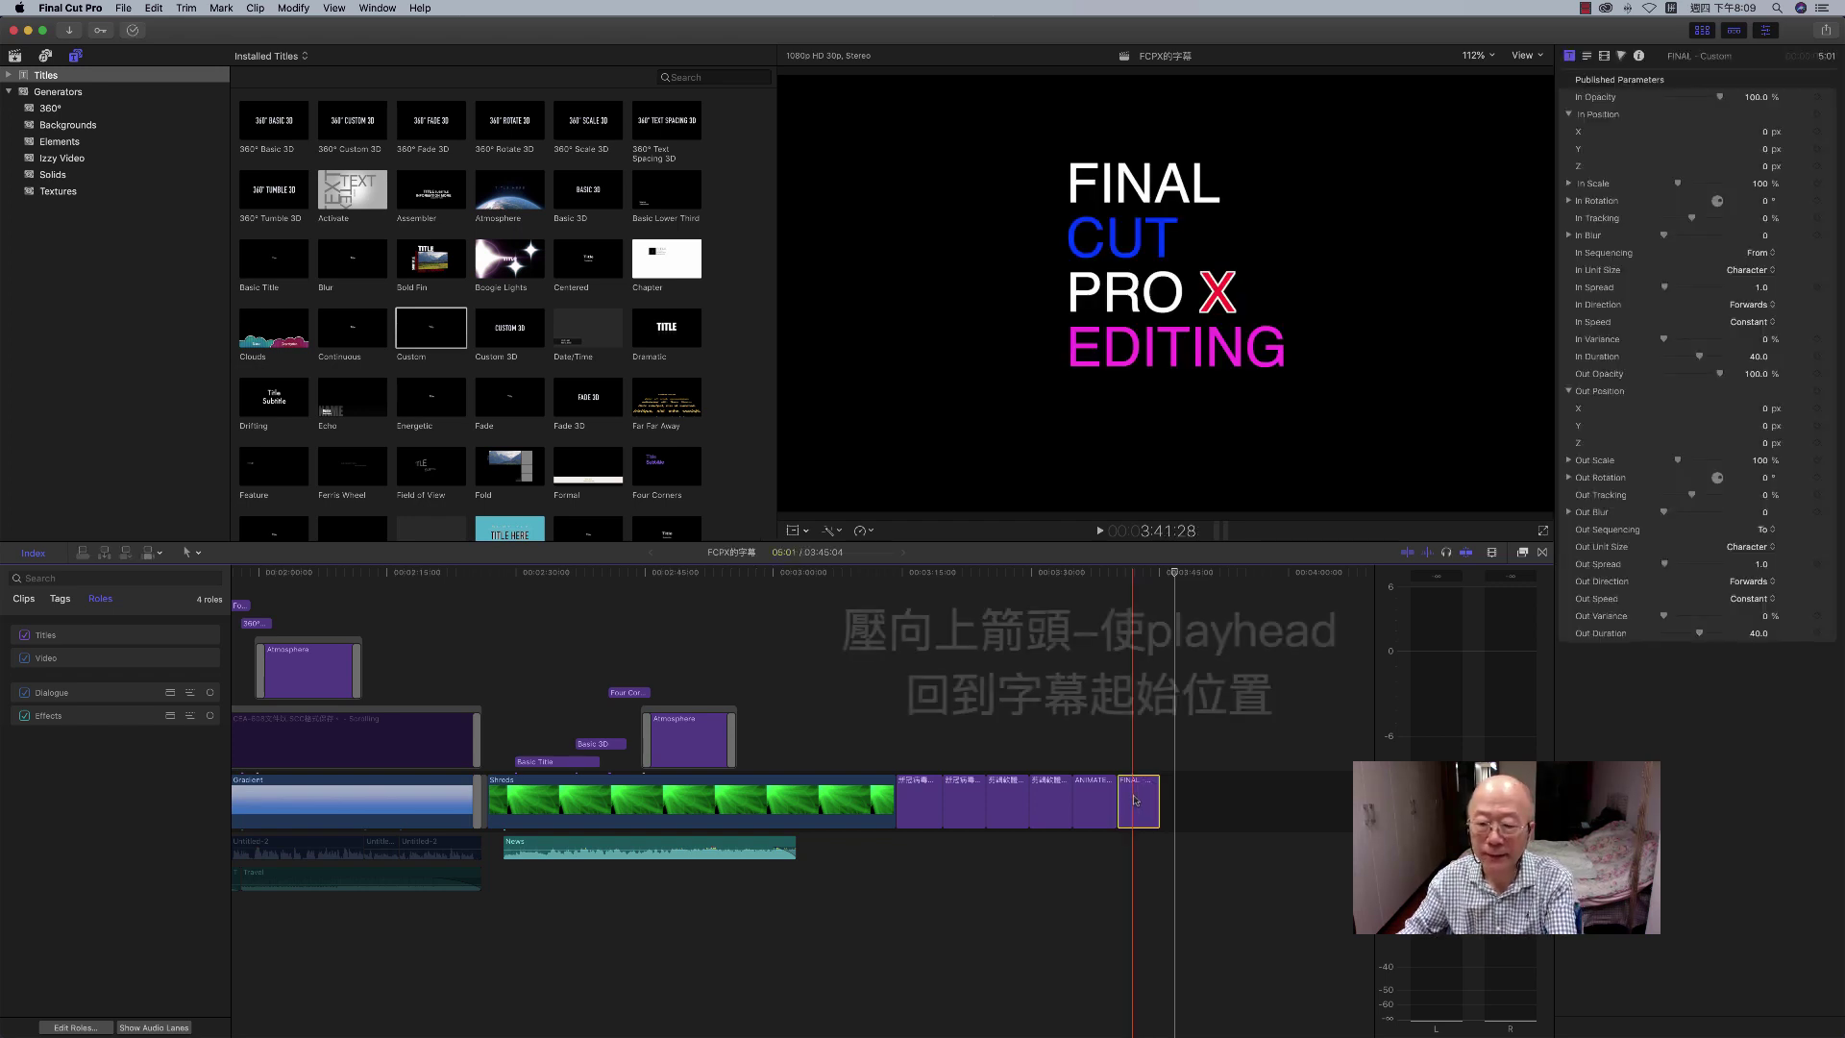
key("Up")
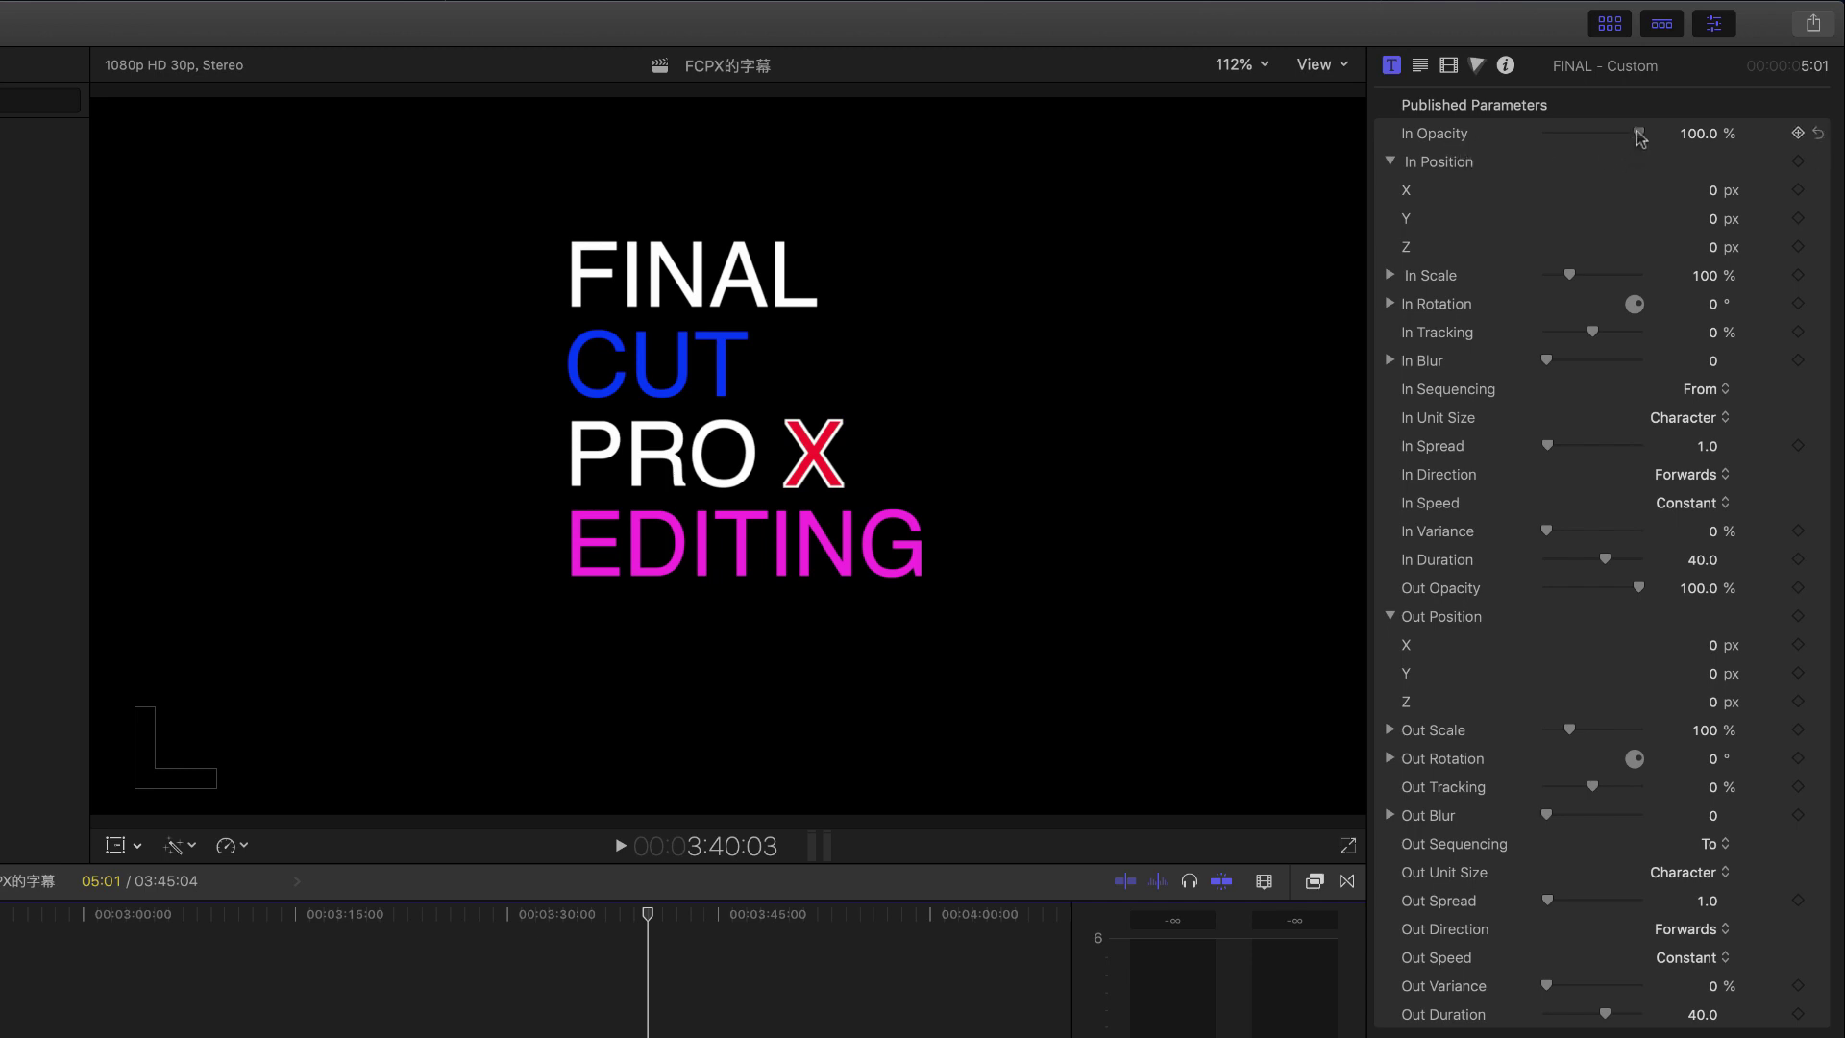
- Set In Opacity to 0% and preview the fade-in
left_click_drag(1639, 135, 1531, 144)
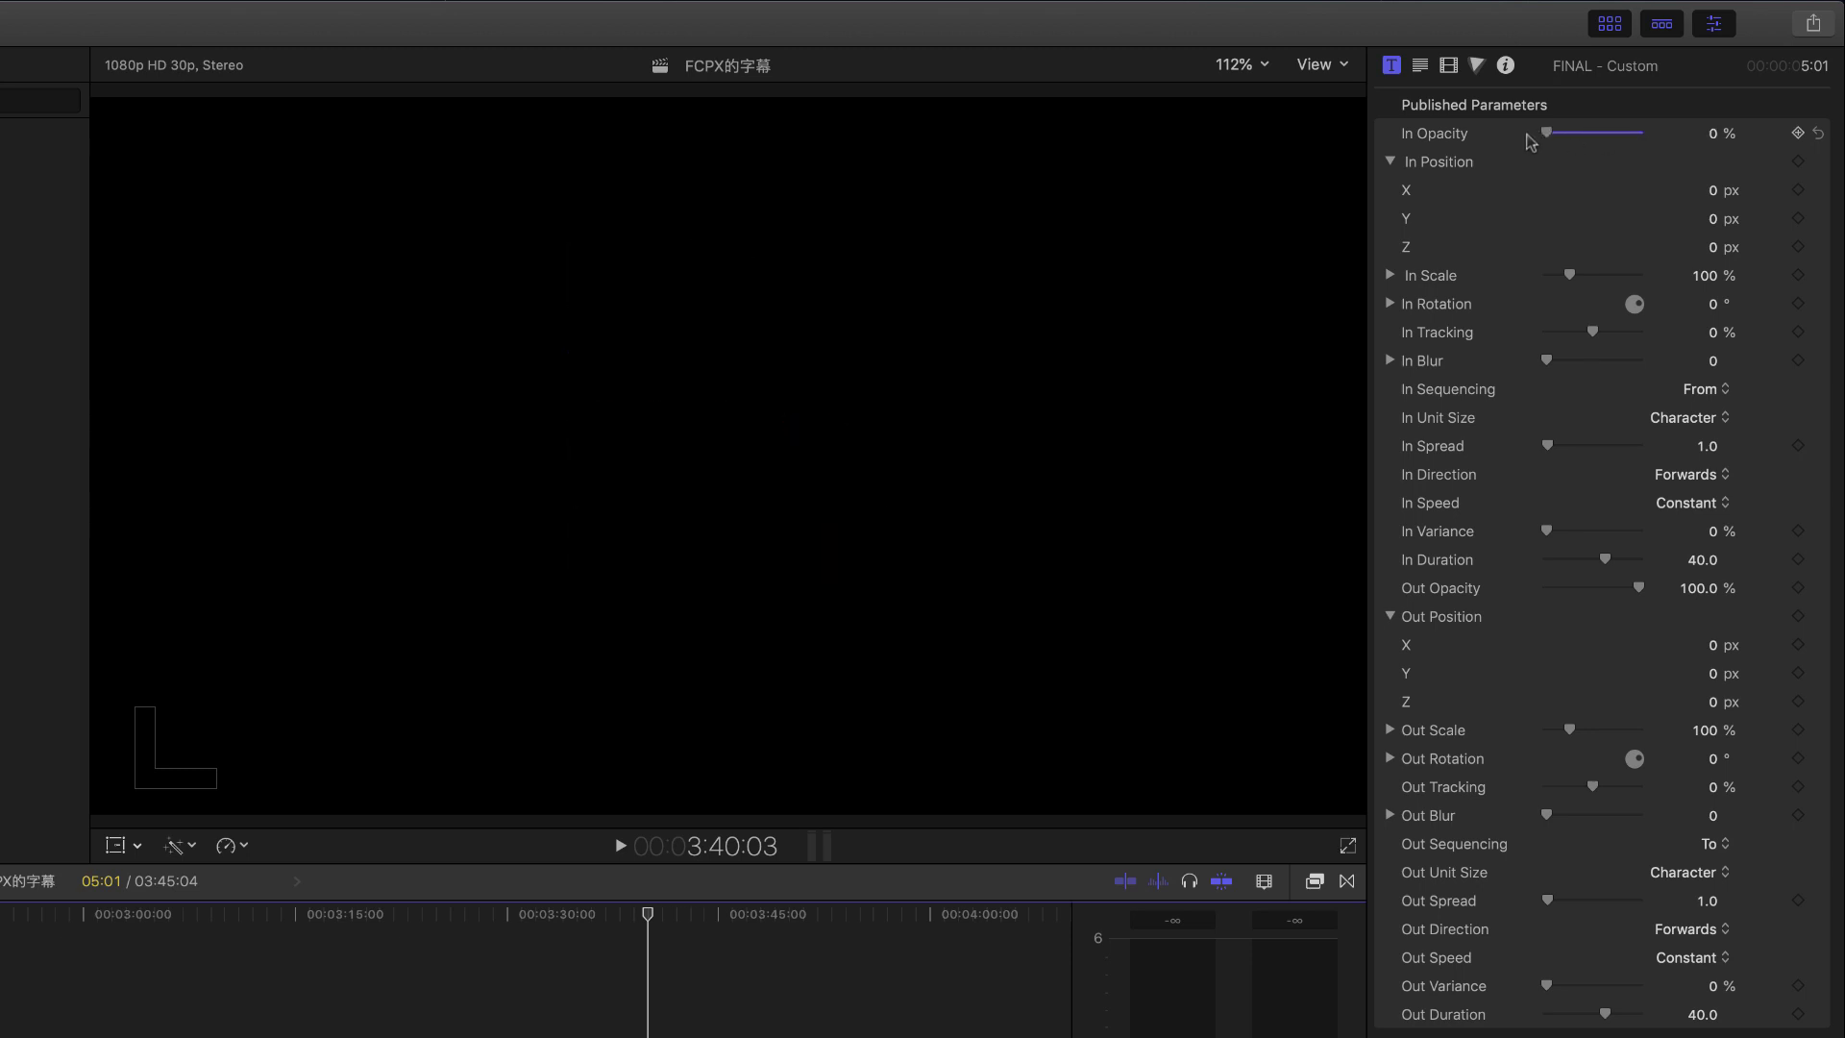
key("space")
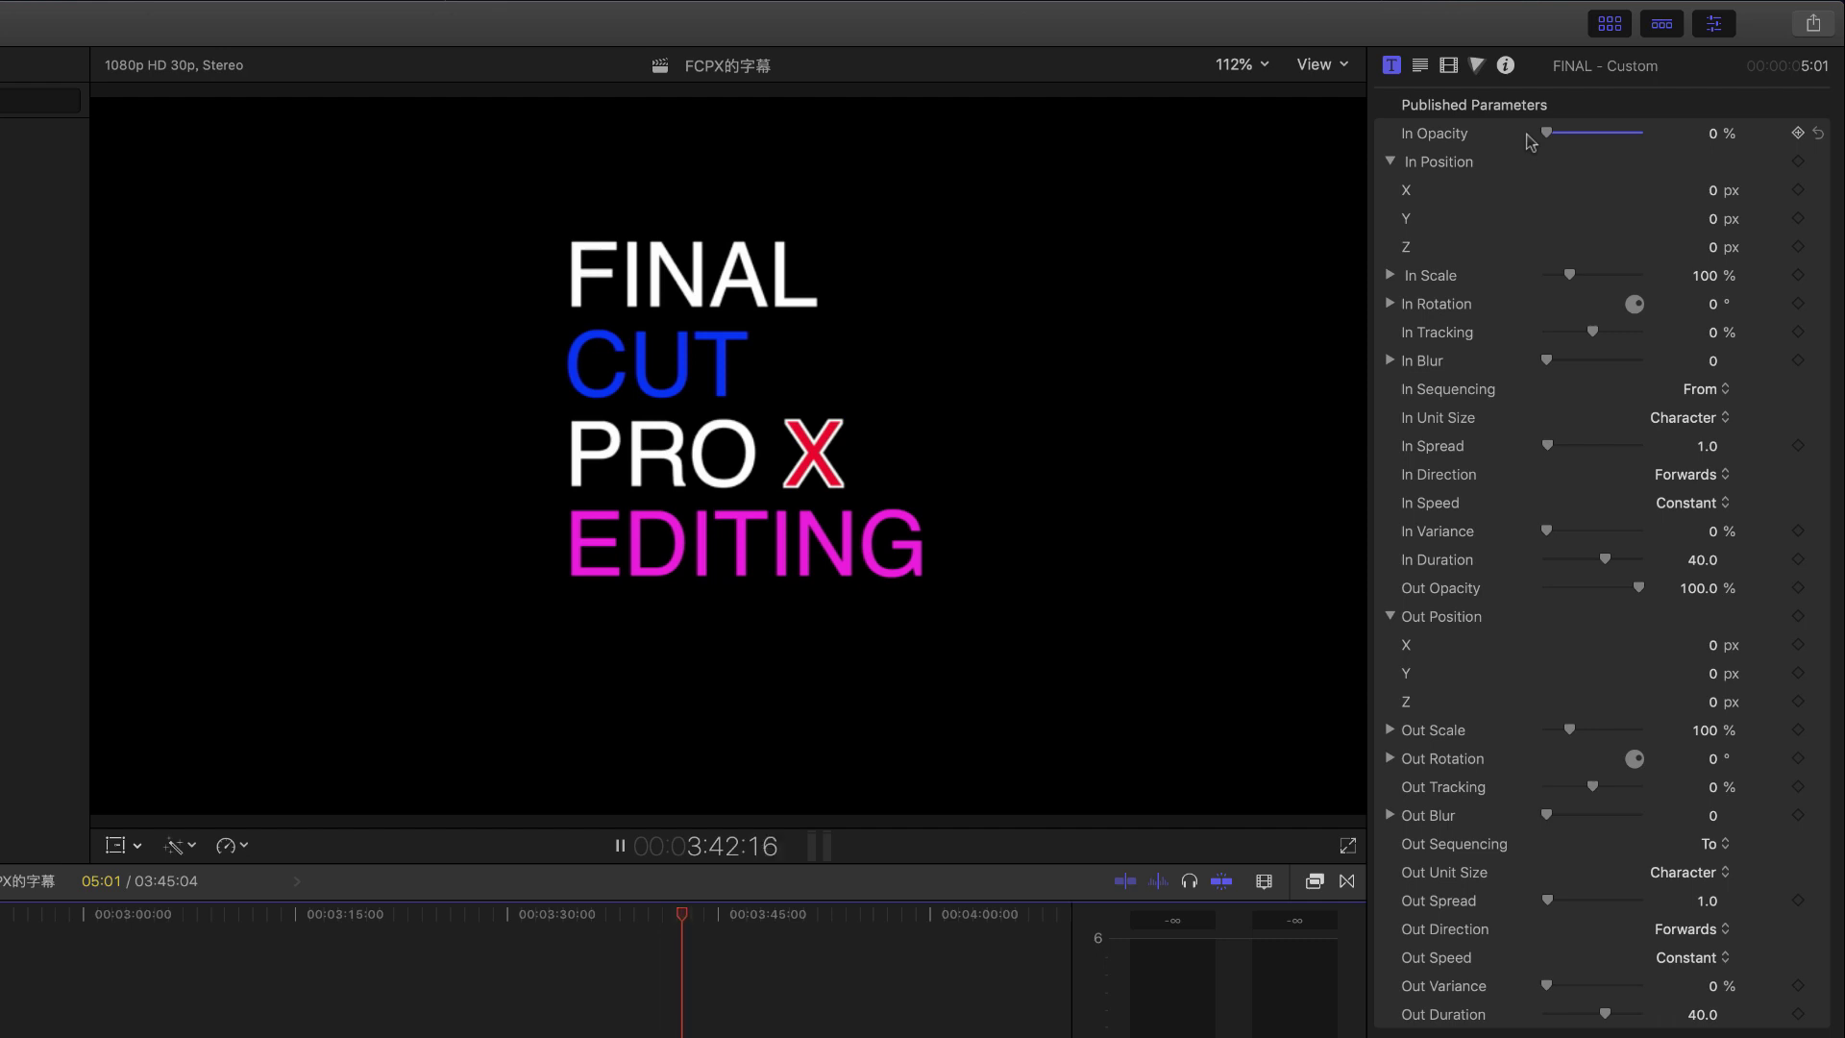
key("space")
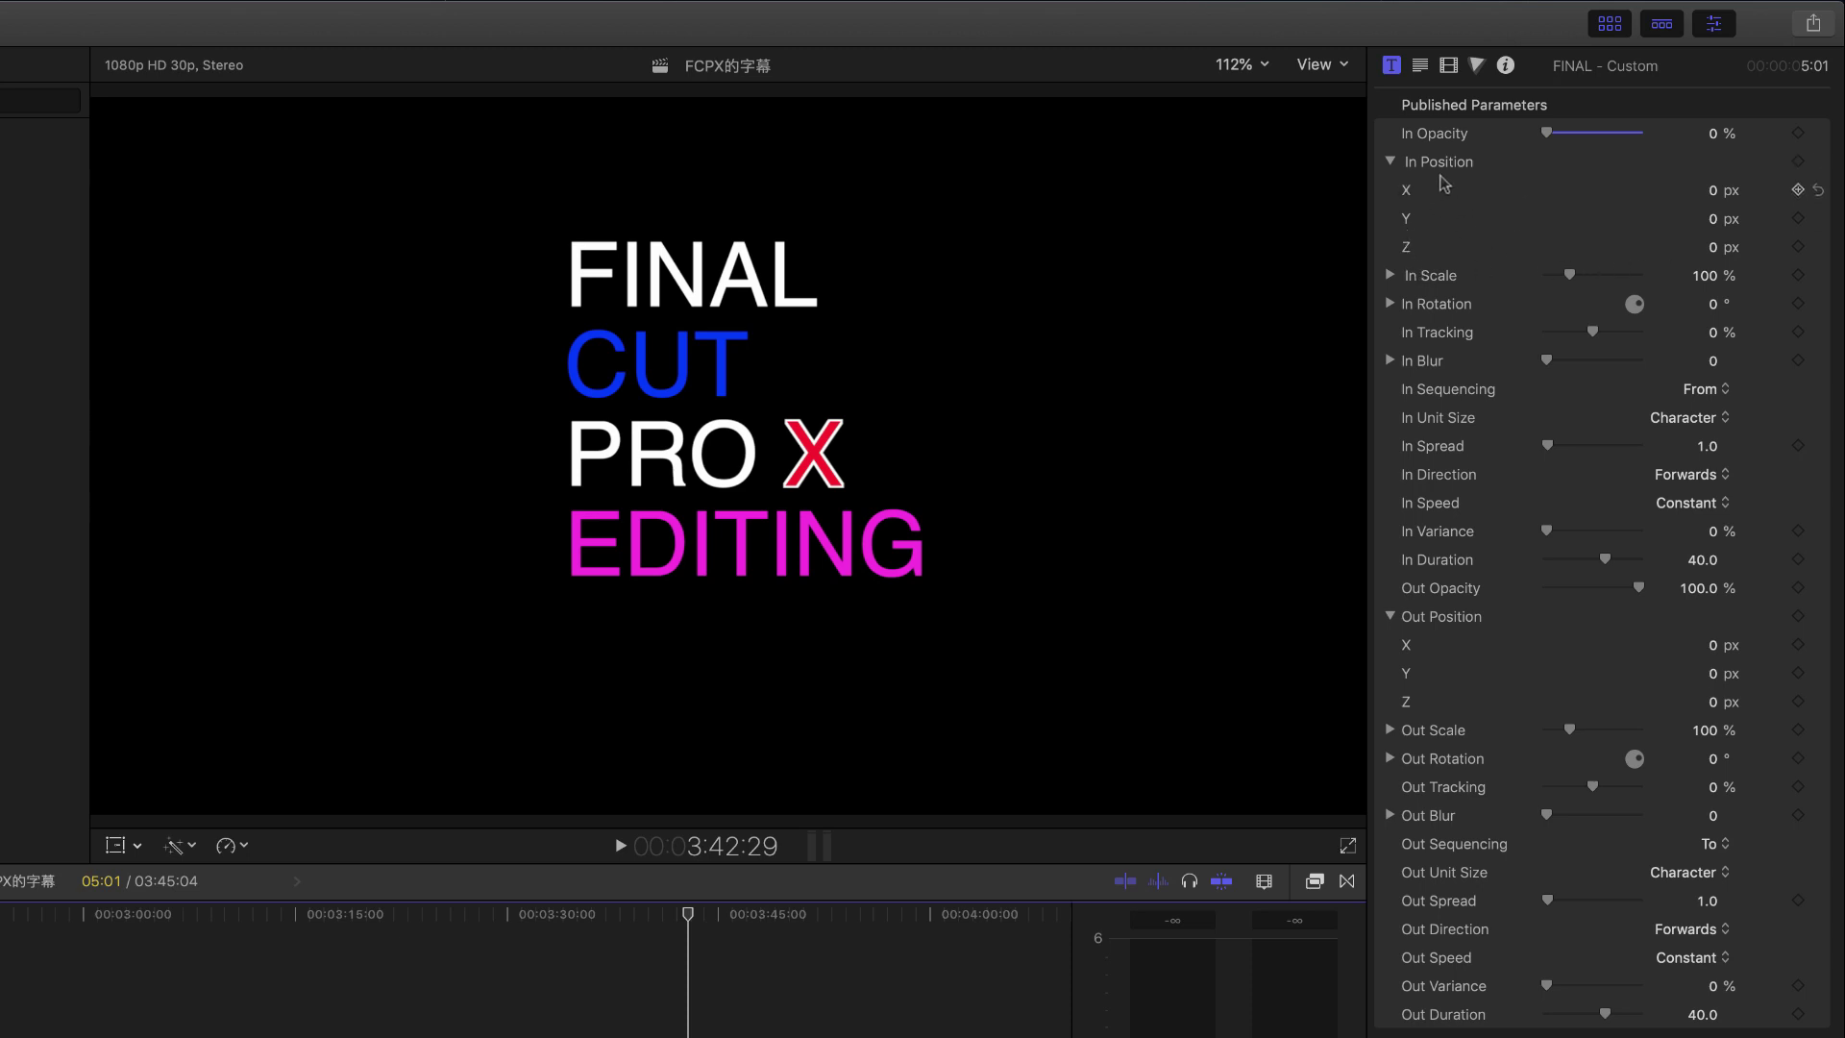
- Set In Position X to 29.88 px and preview the slide-in from the title's start
left_click(1390, 162)
left_click(1390, 163)
left_click(1712, 192)
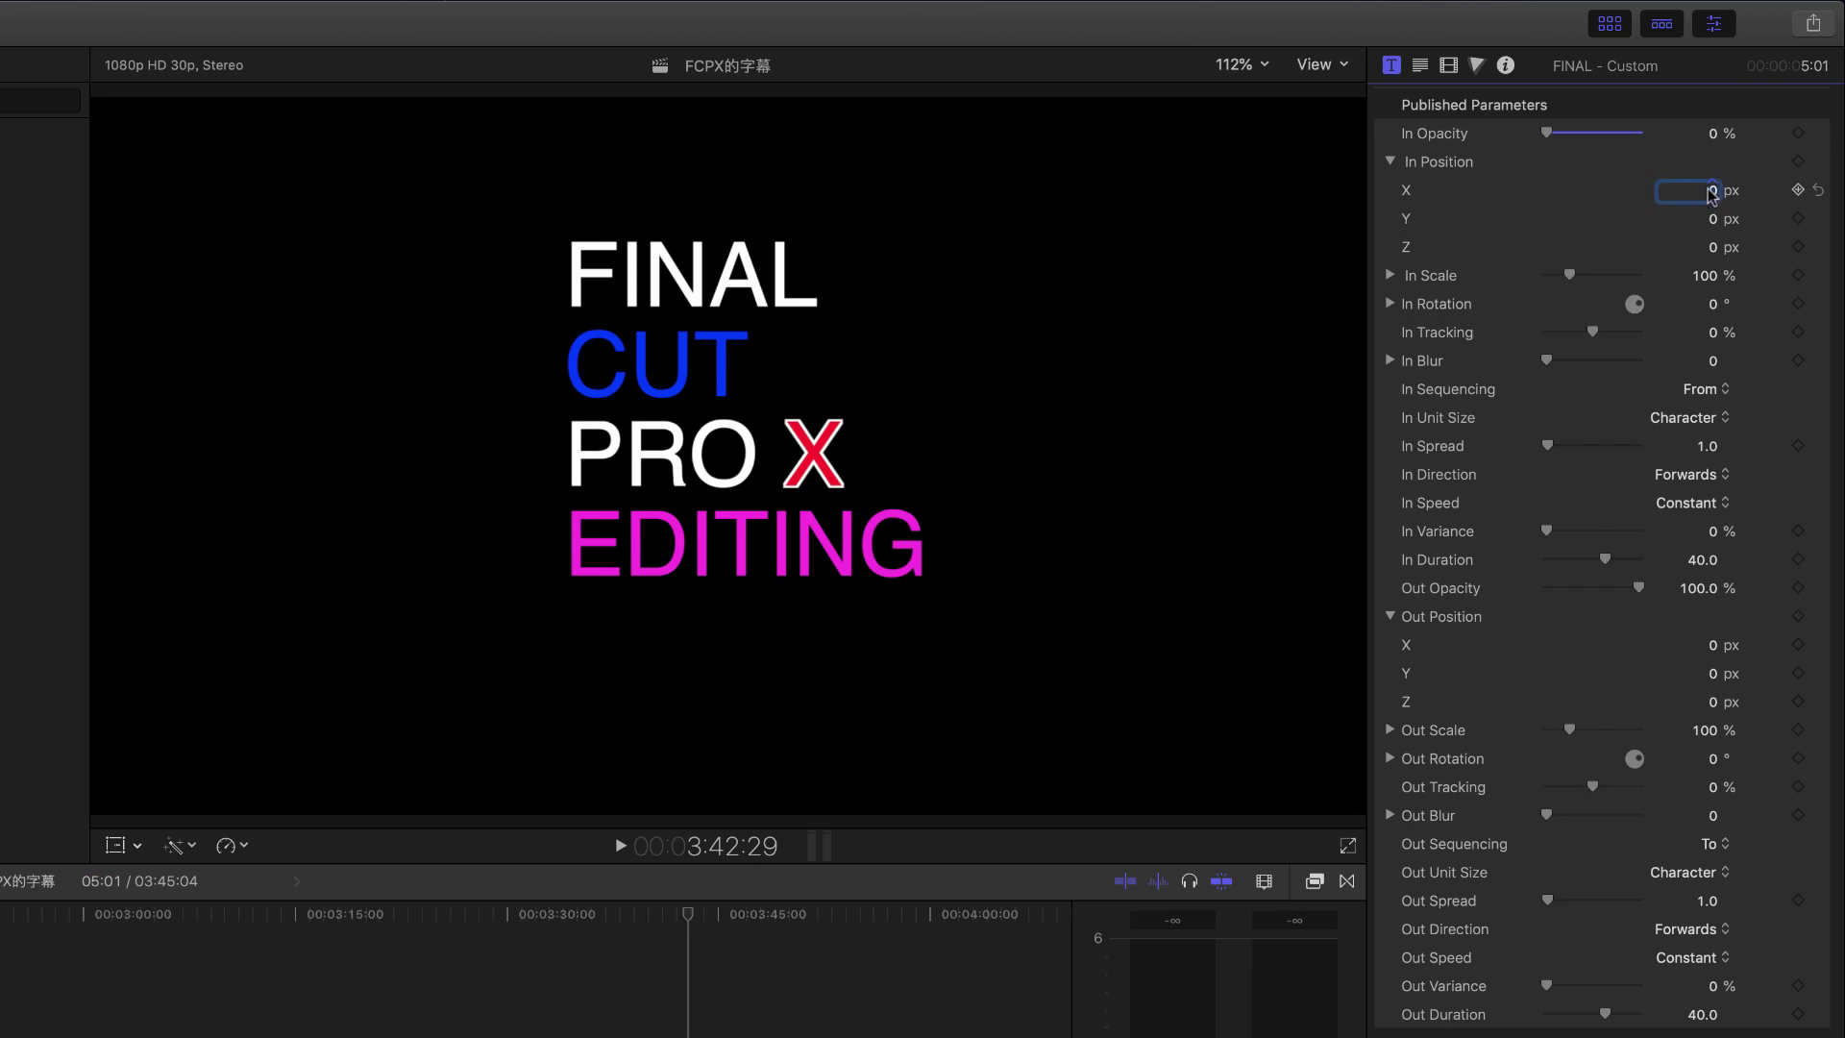
left_click_drag(1712, 192, 1729, 192)
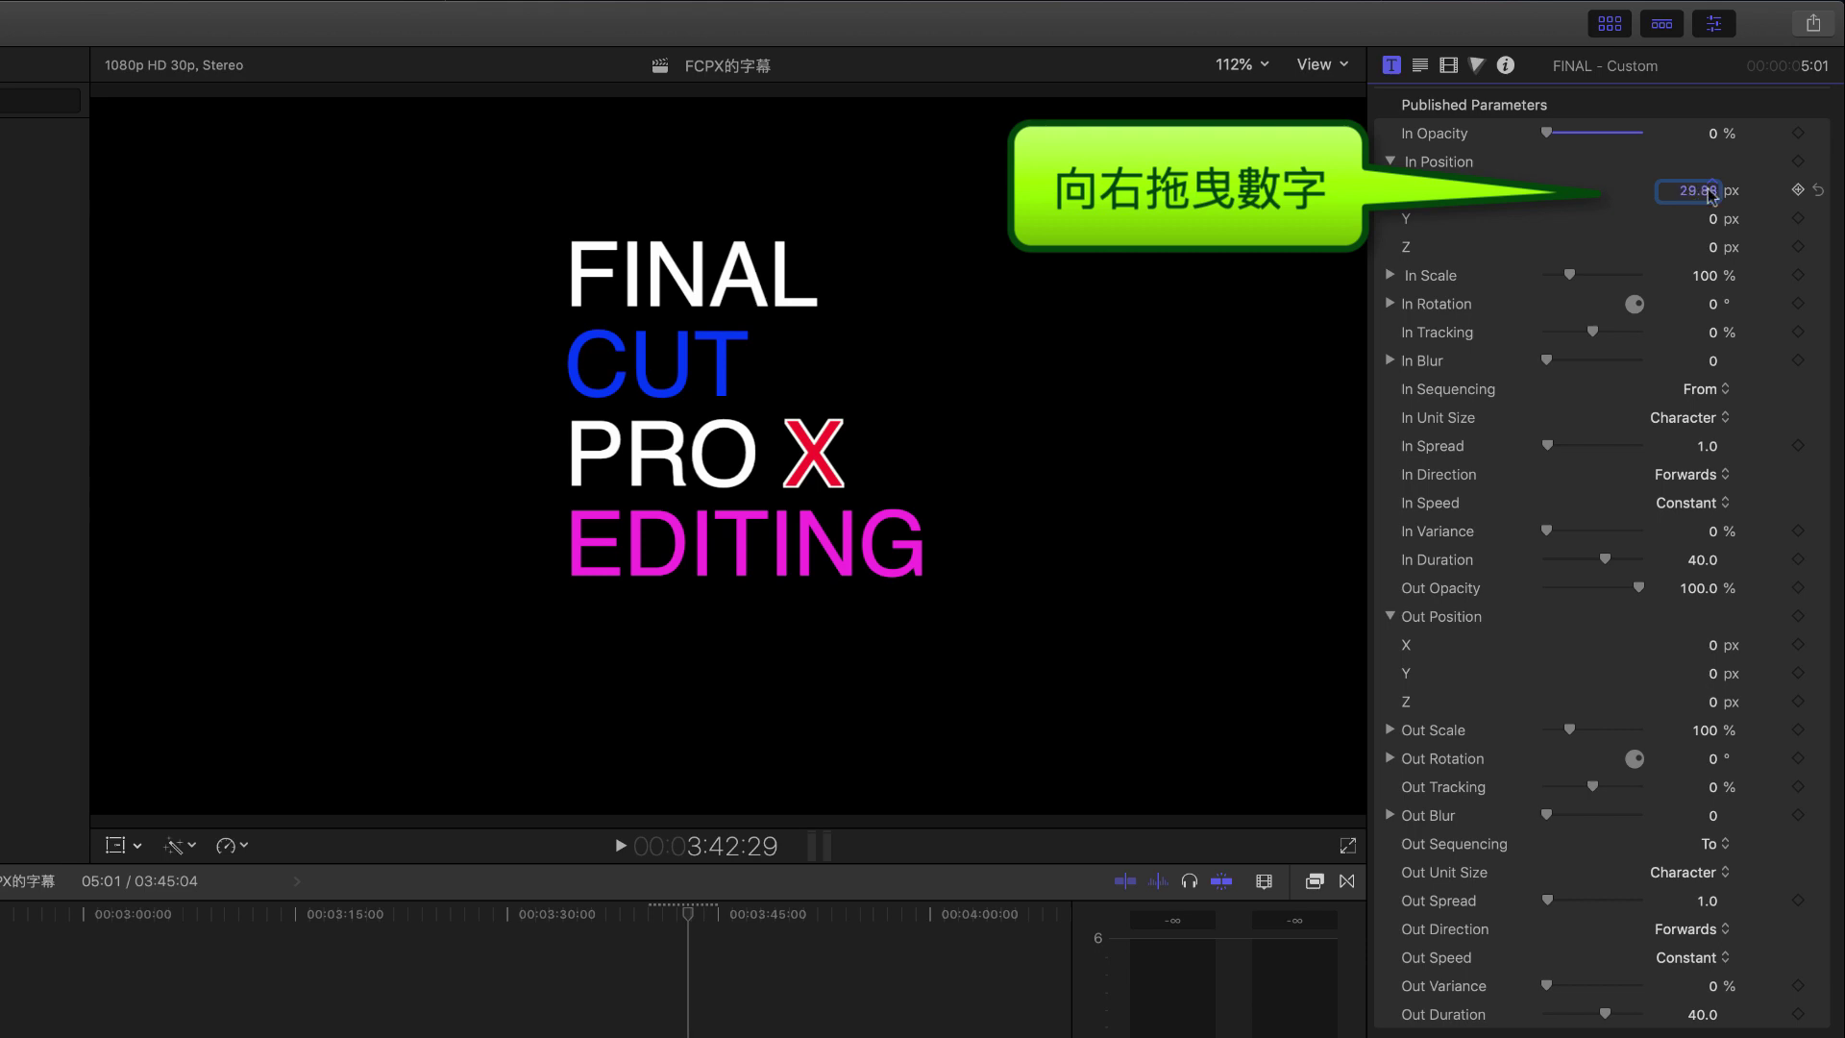
left_click(649, 905)
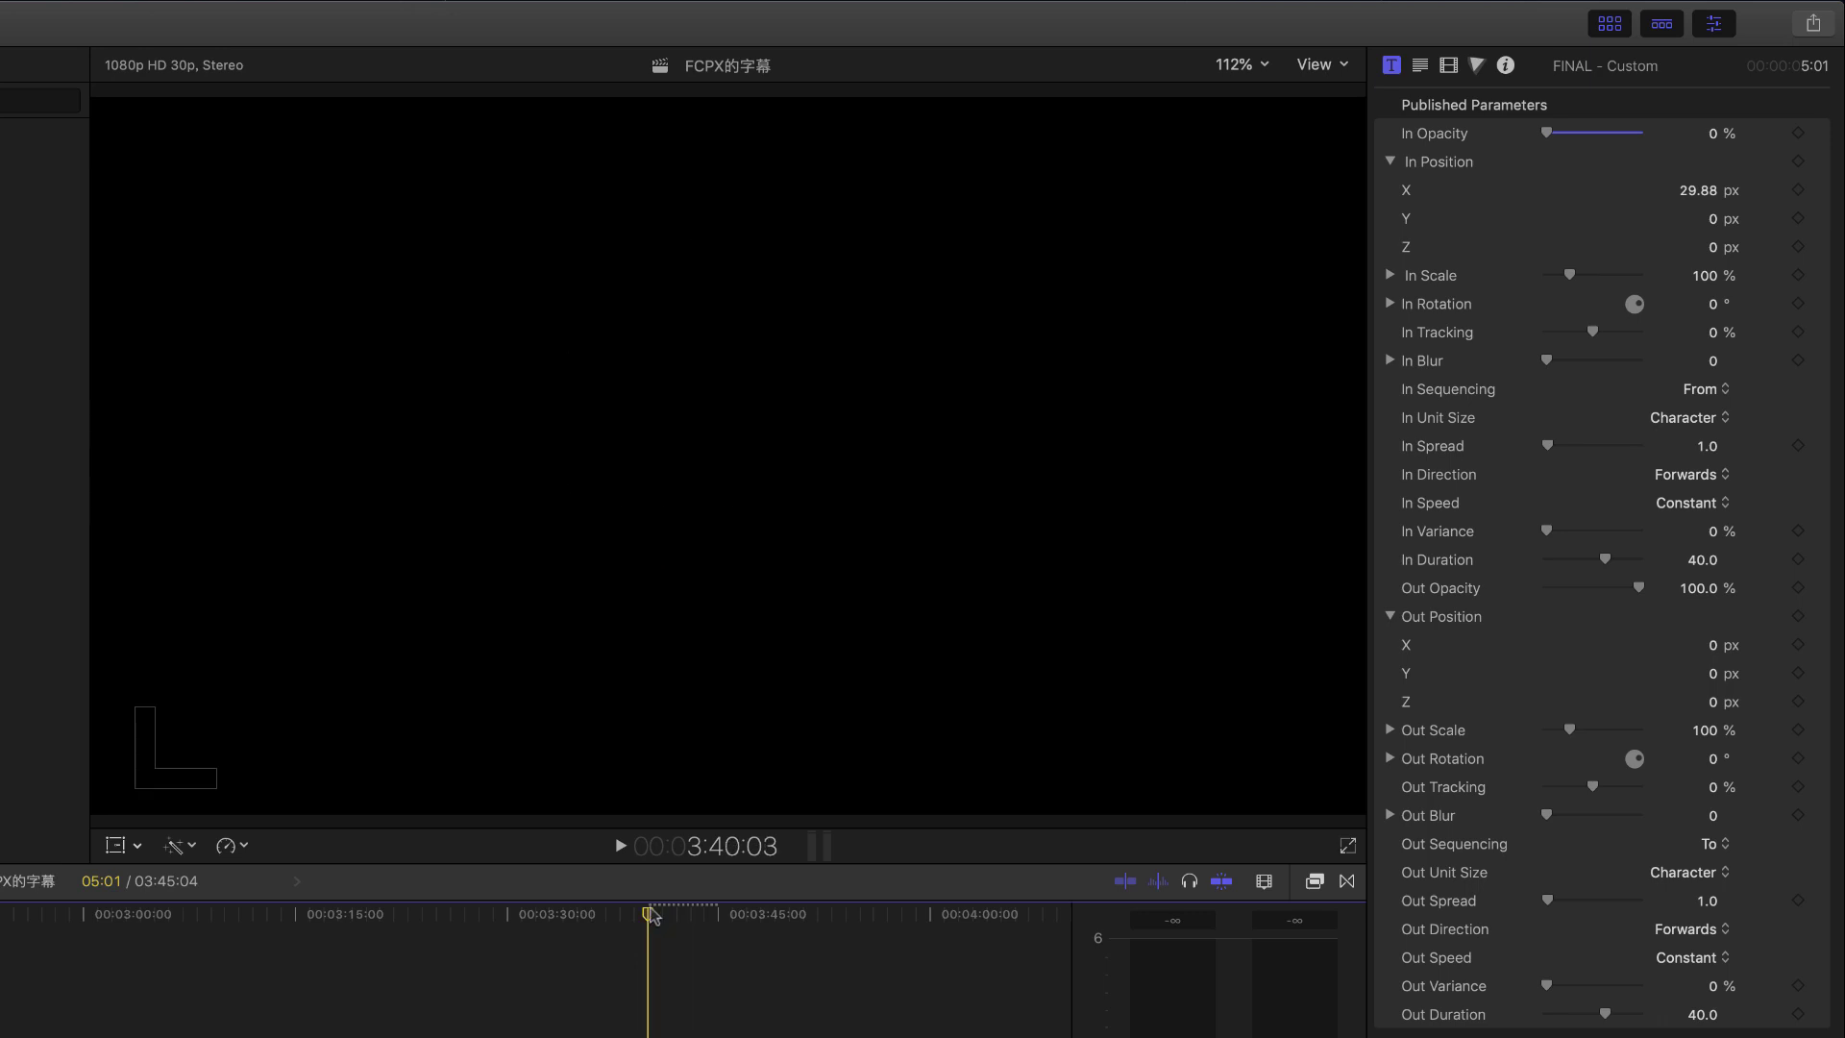
key("space")
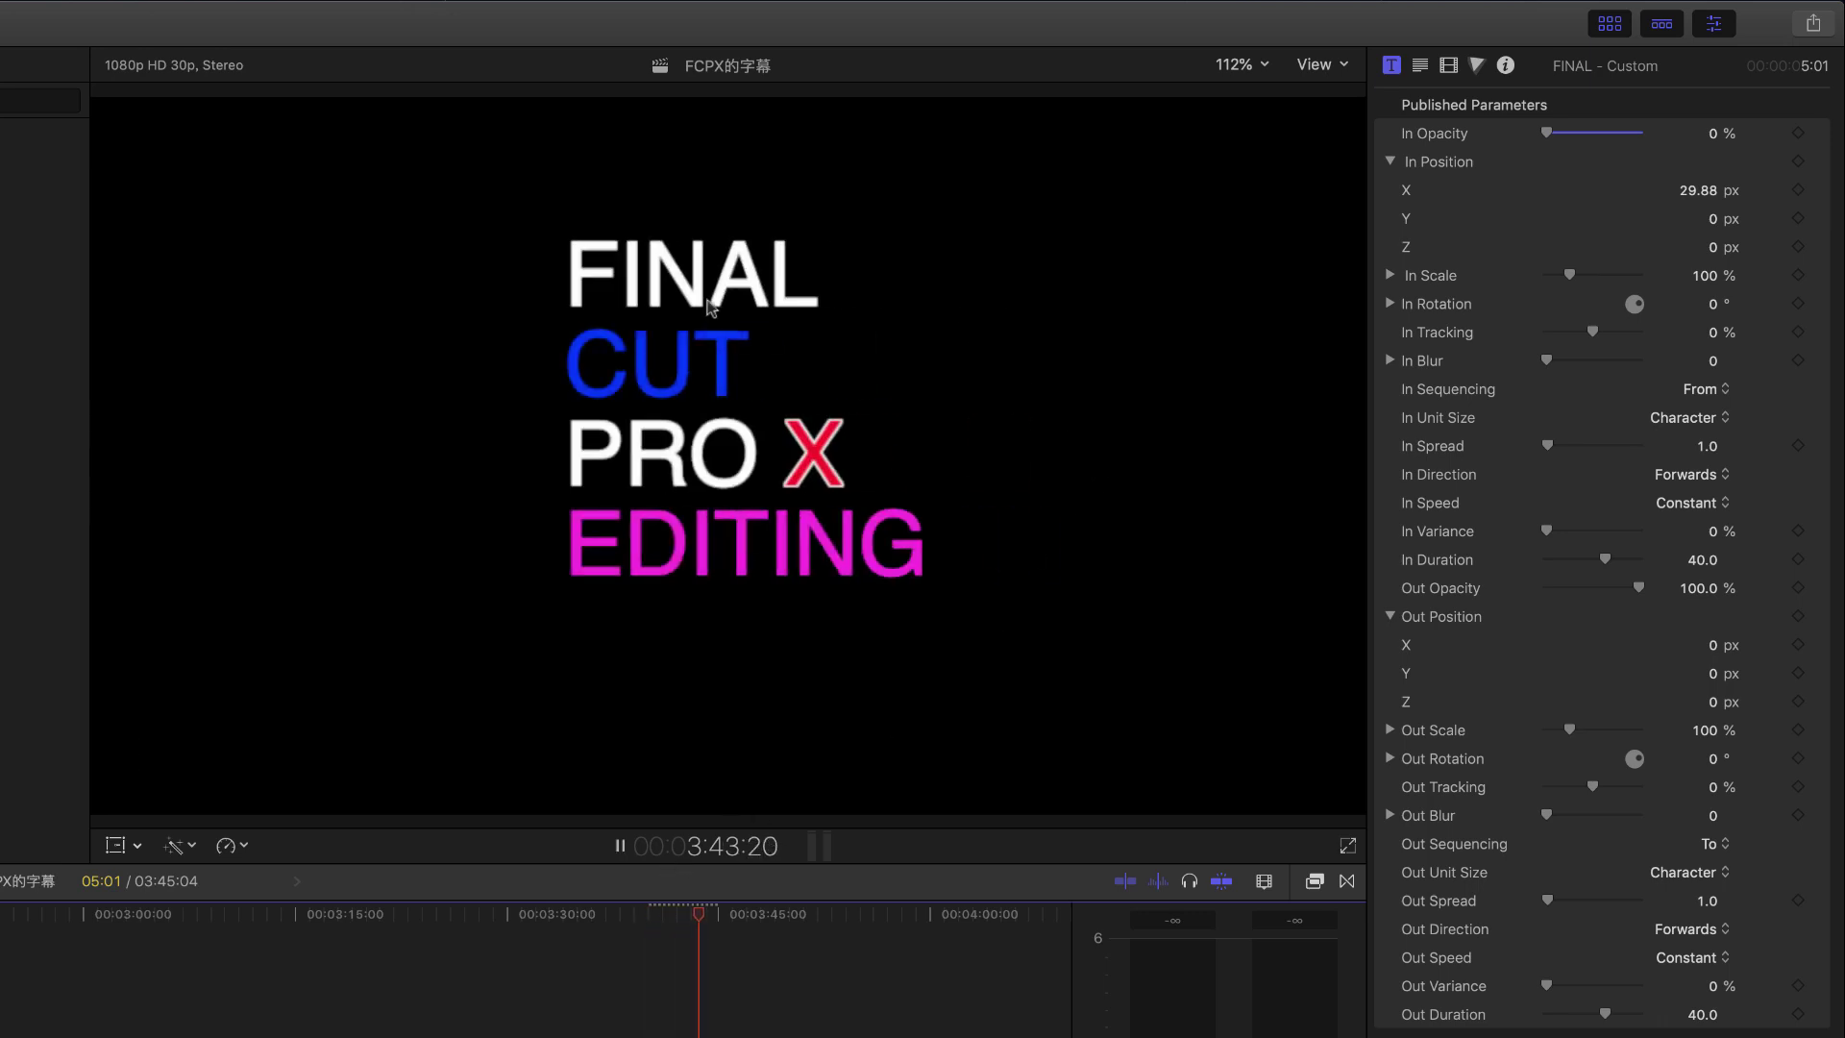
key("space")
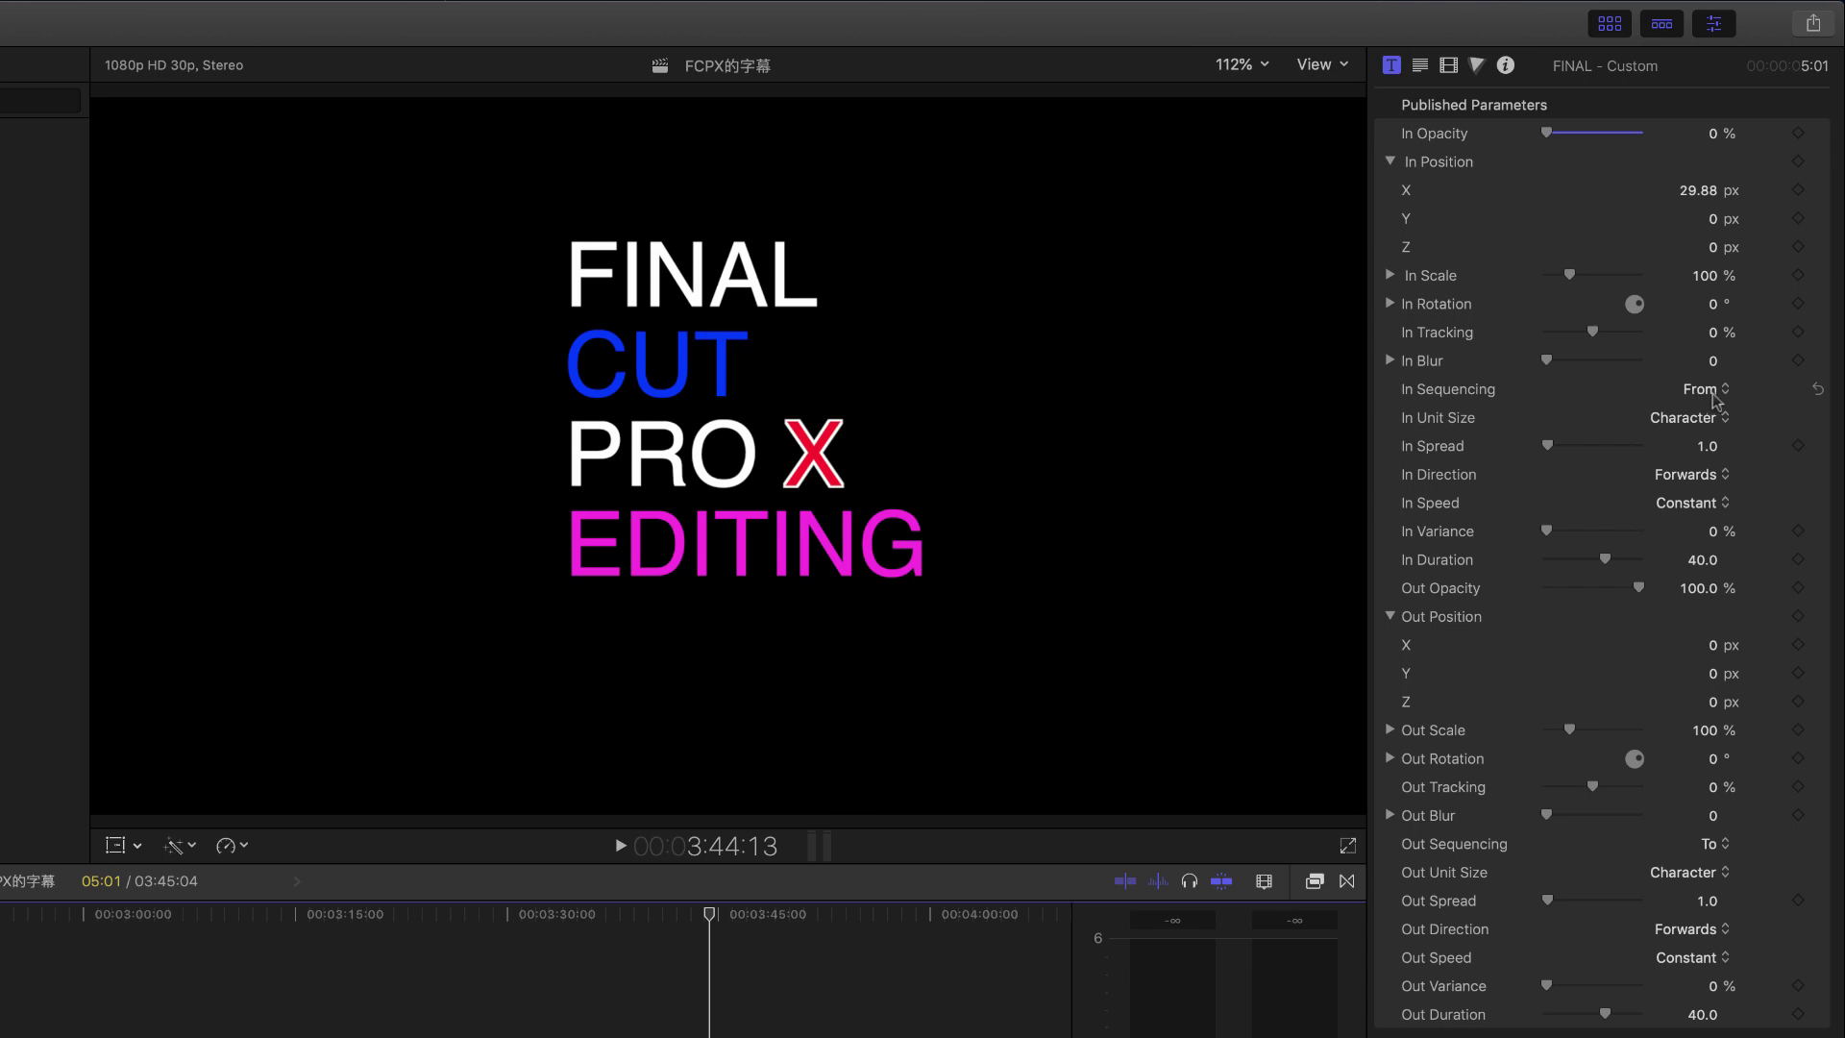
left_click(1726, 390)
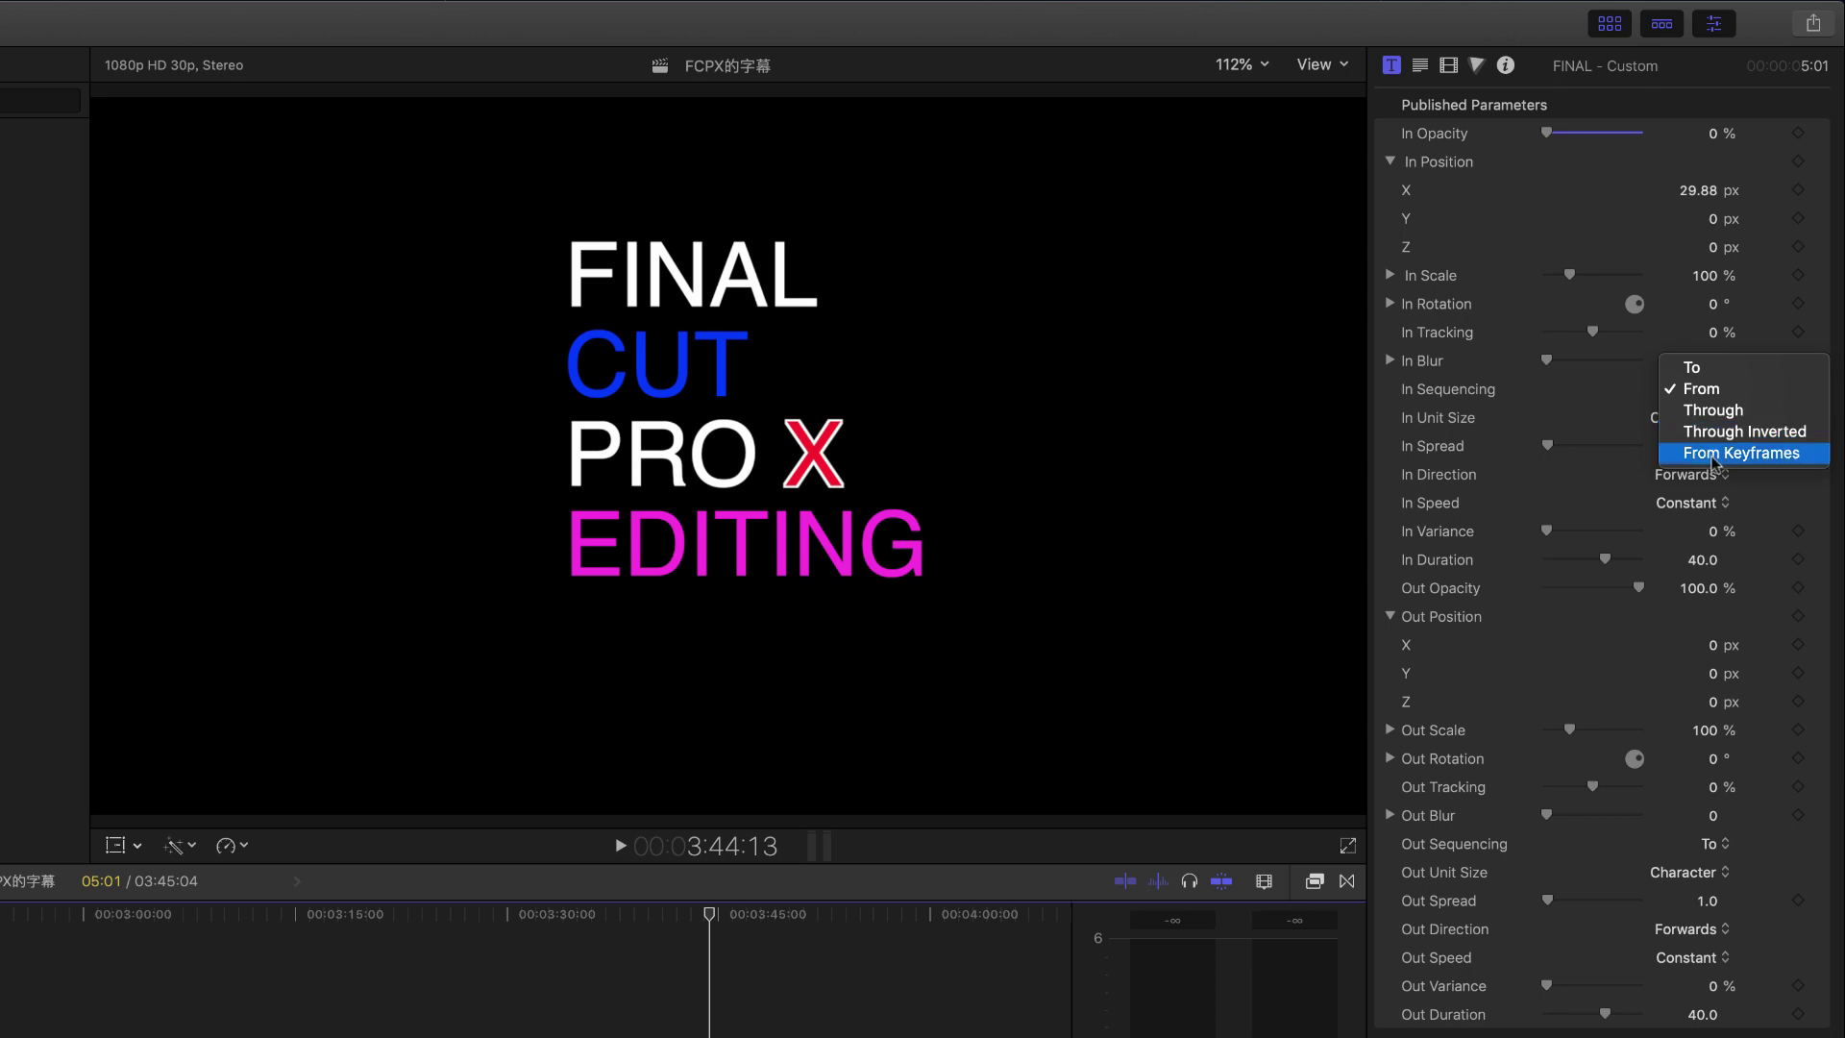
left_click(1590, 394)
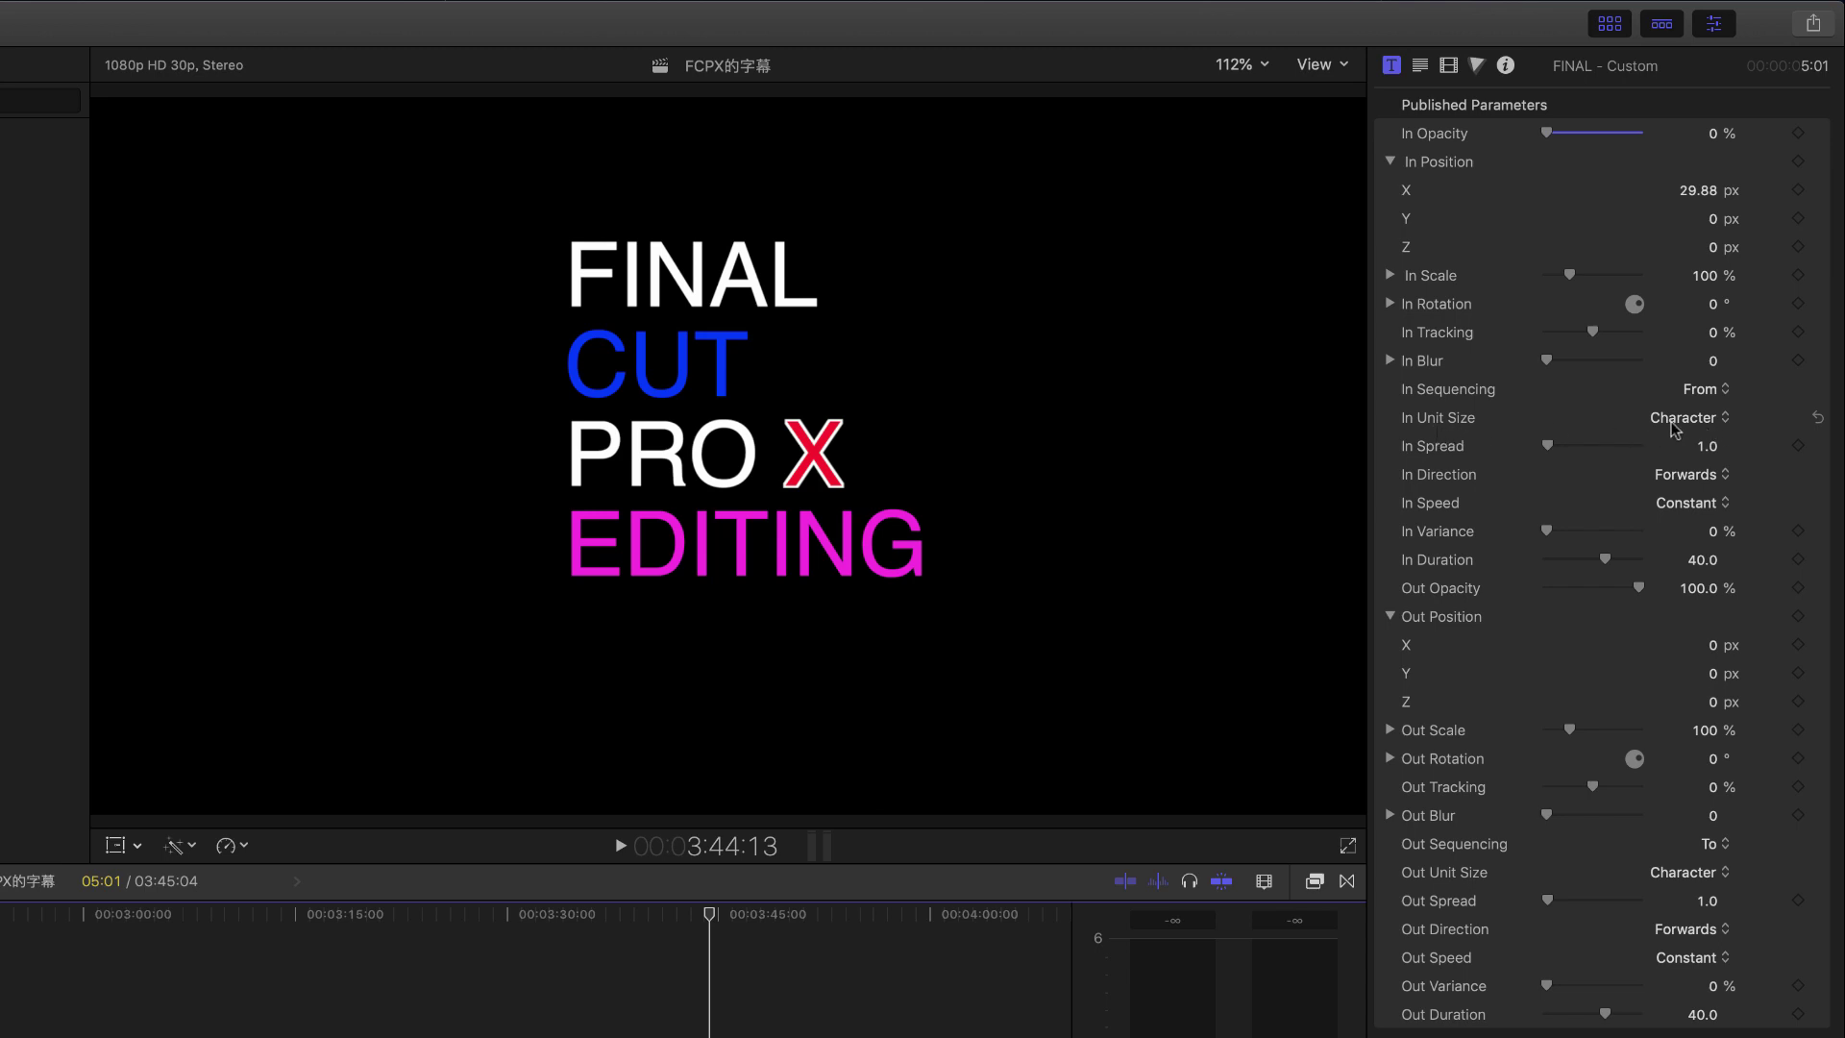
left_click(1724, 419)
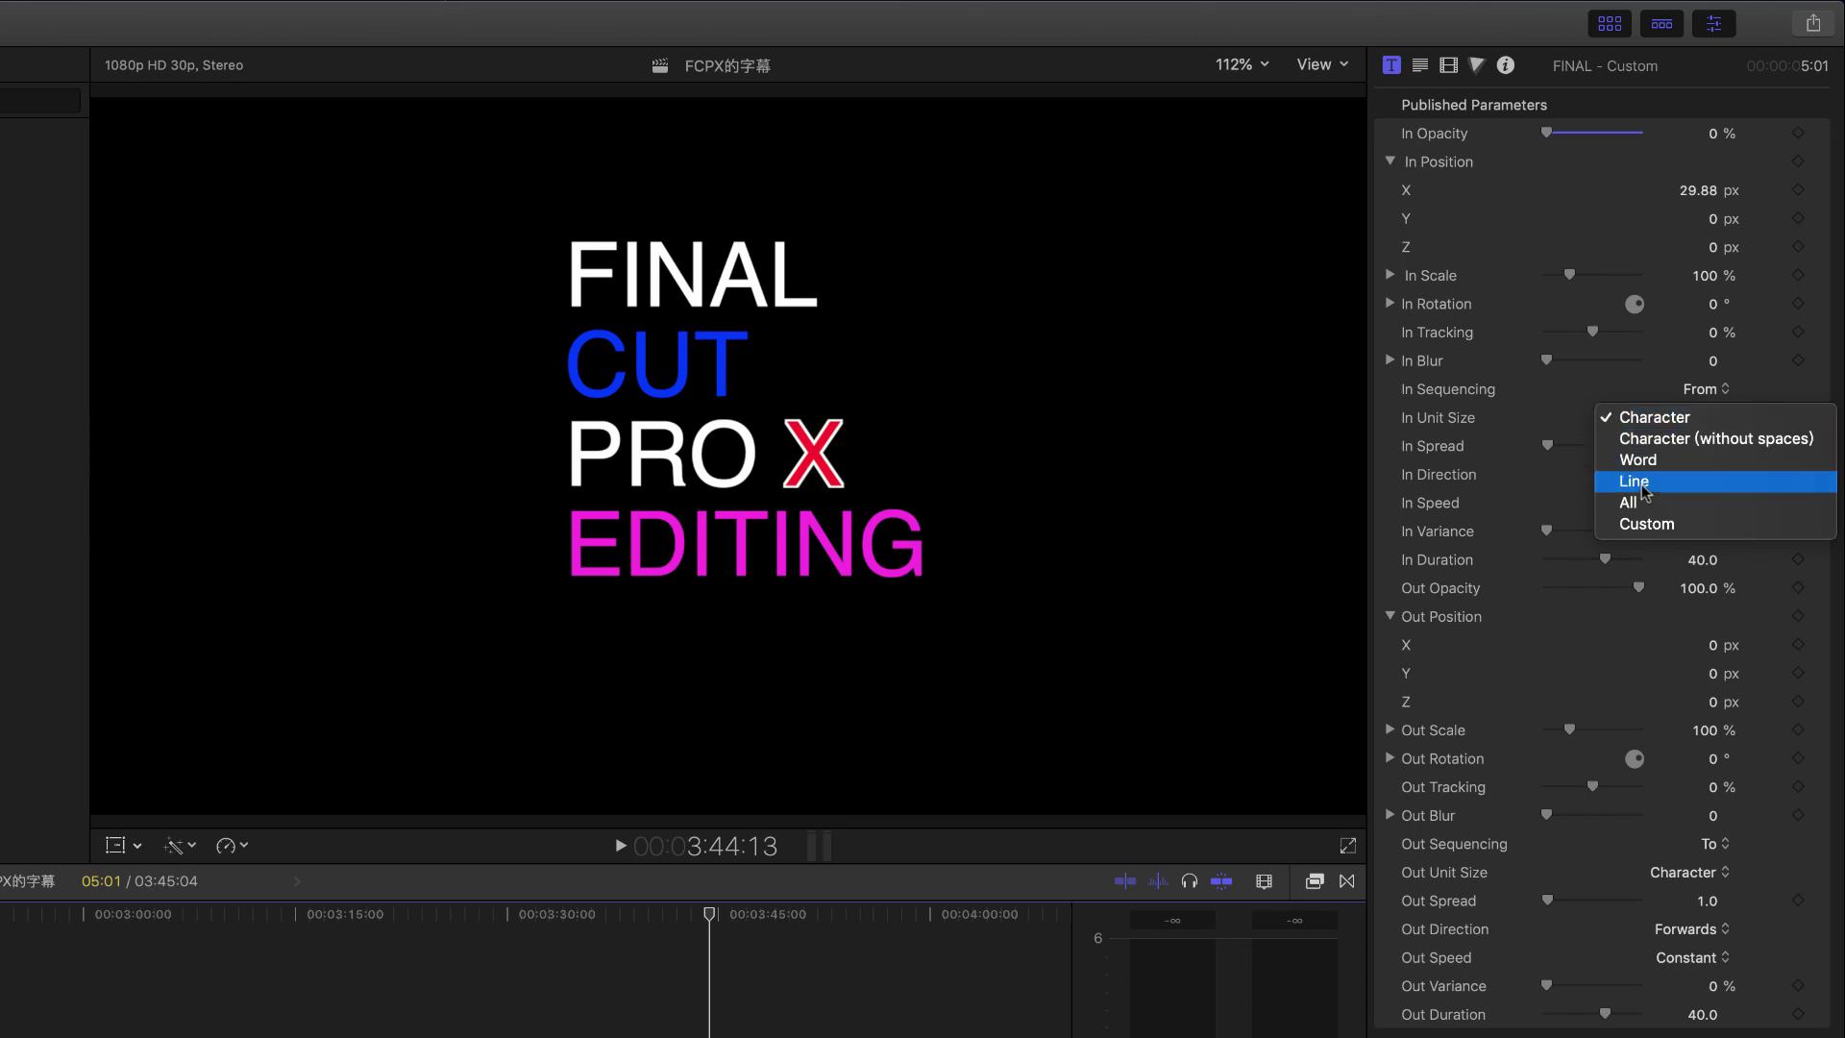
left_click(1568, 430)
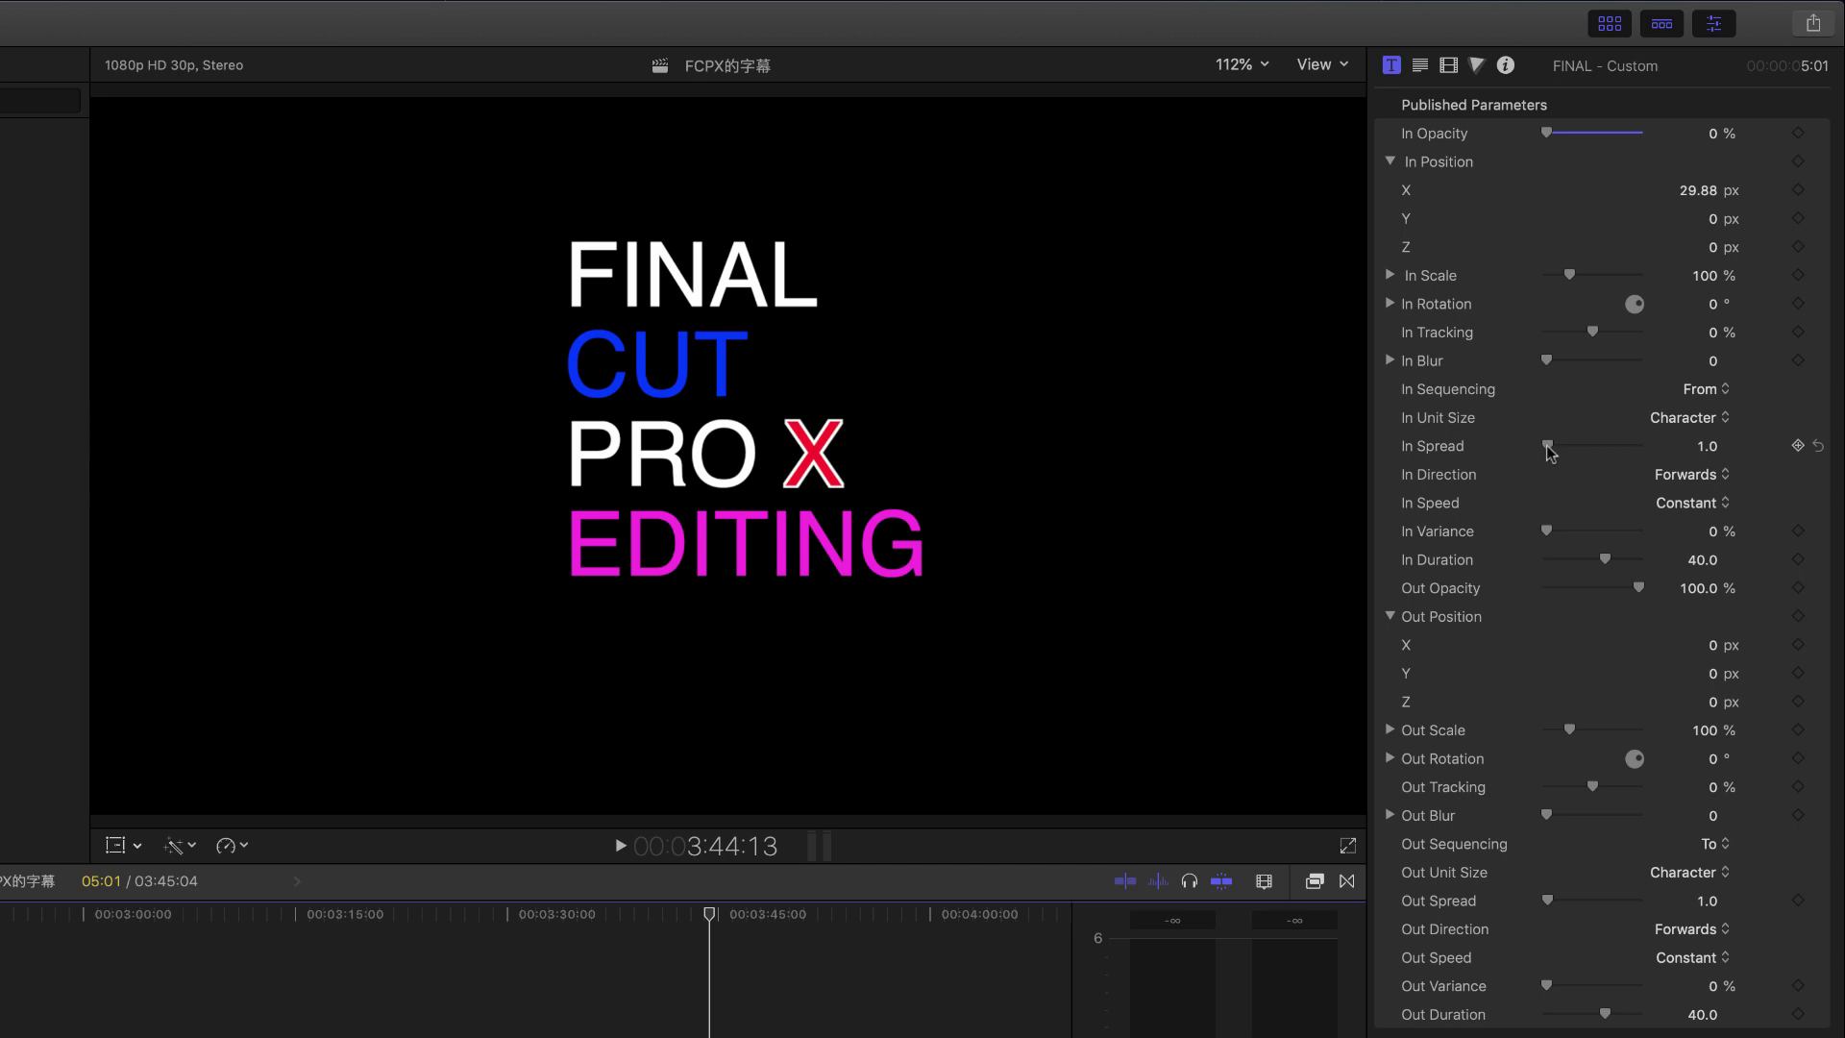
left_click_drag(1546, 445, 1549, 447)
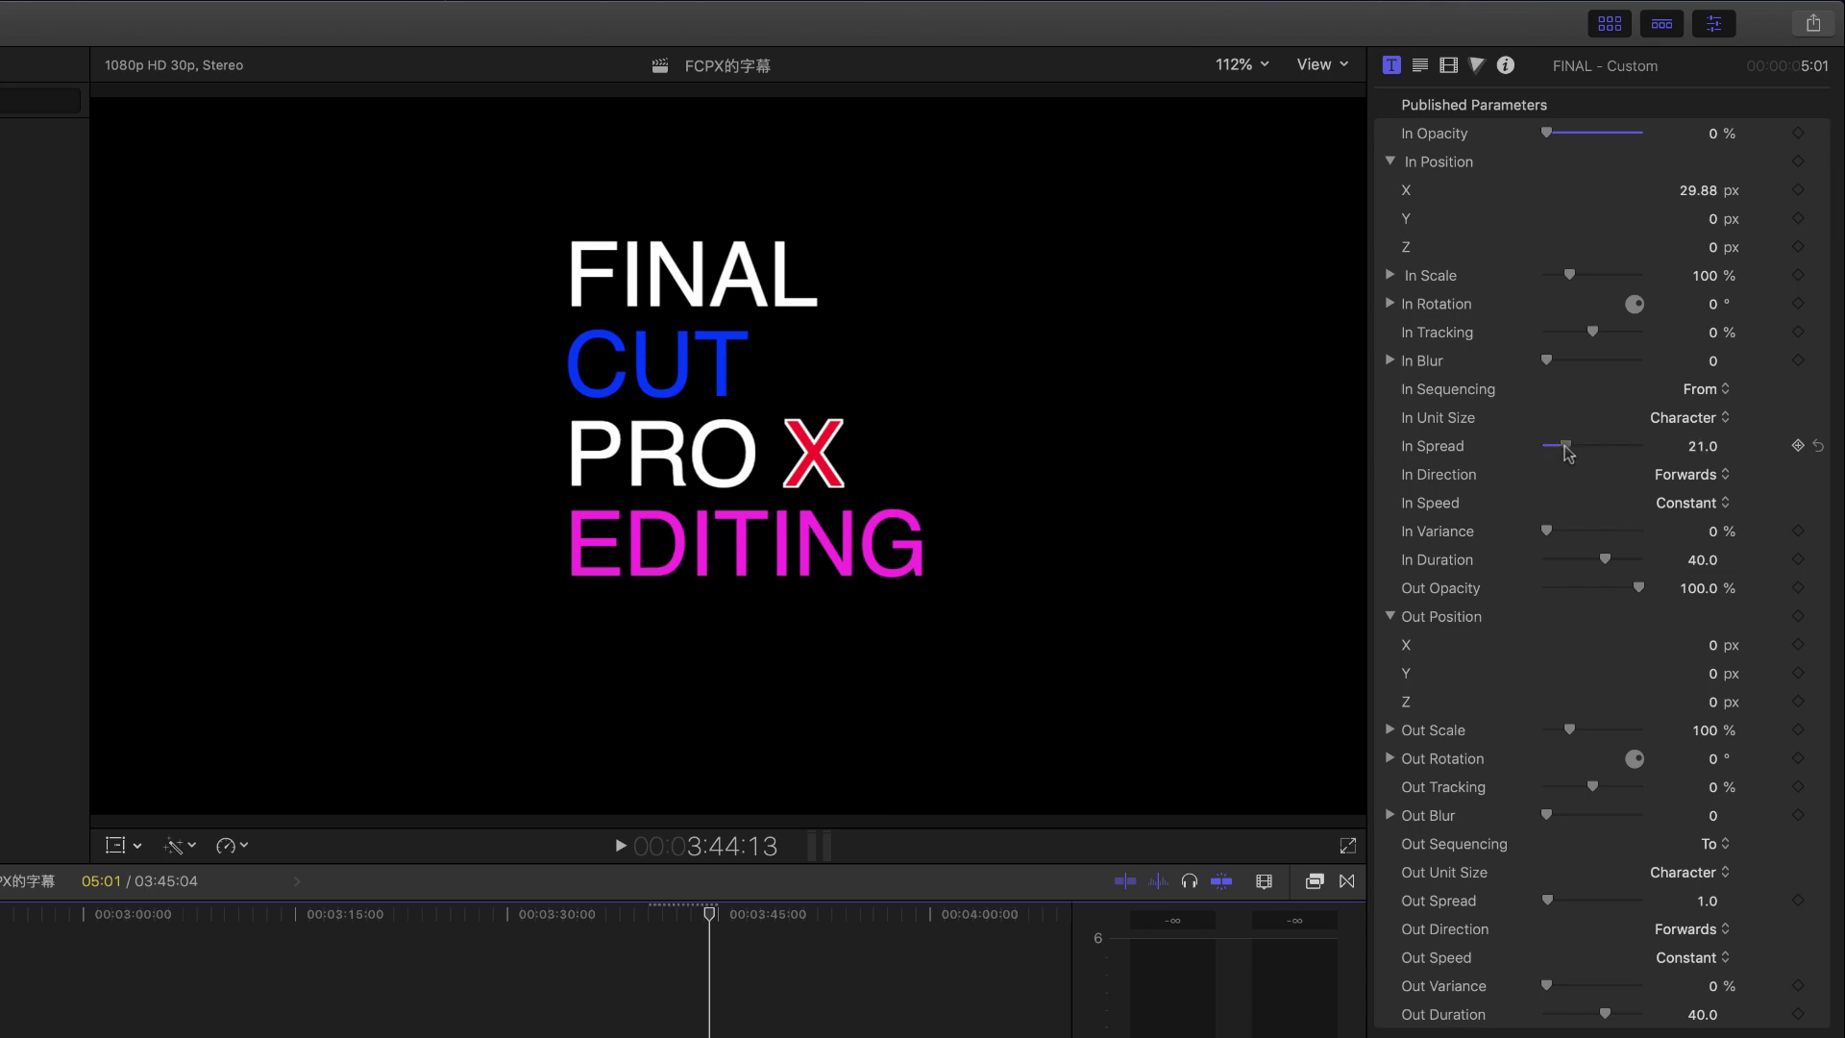
left_click(643, 920)
key("space")
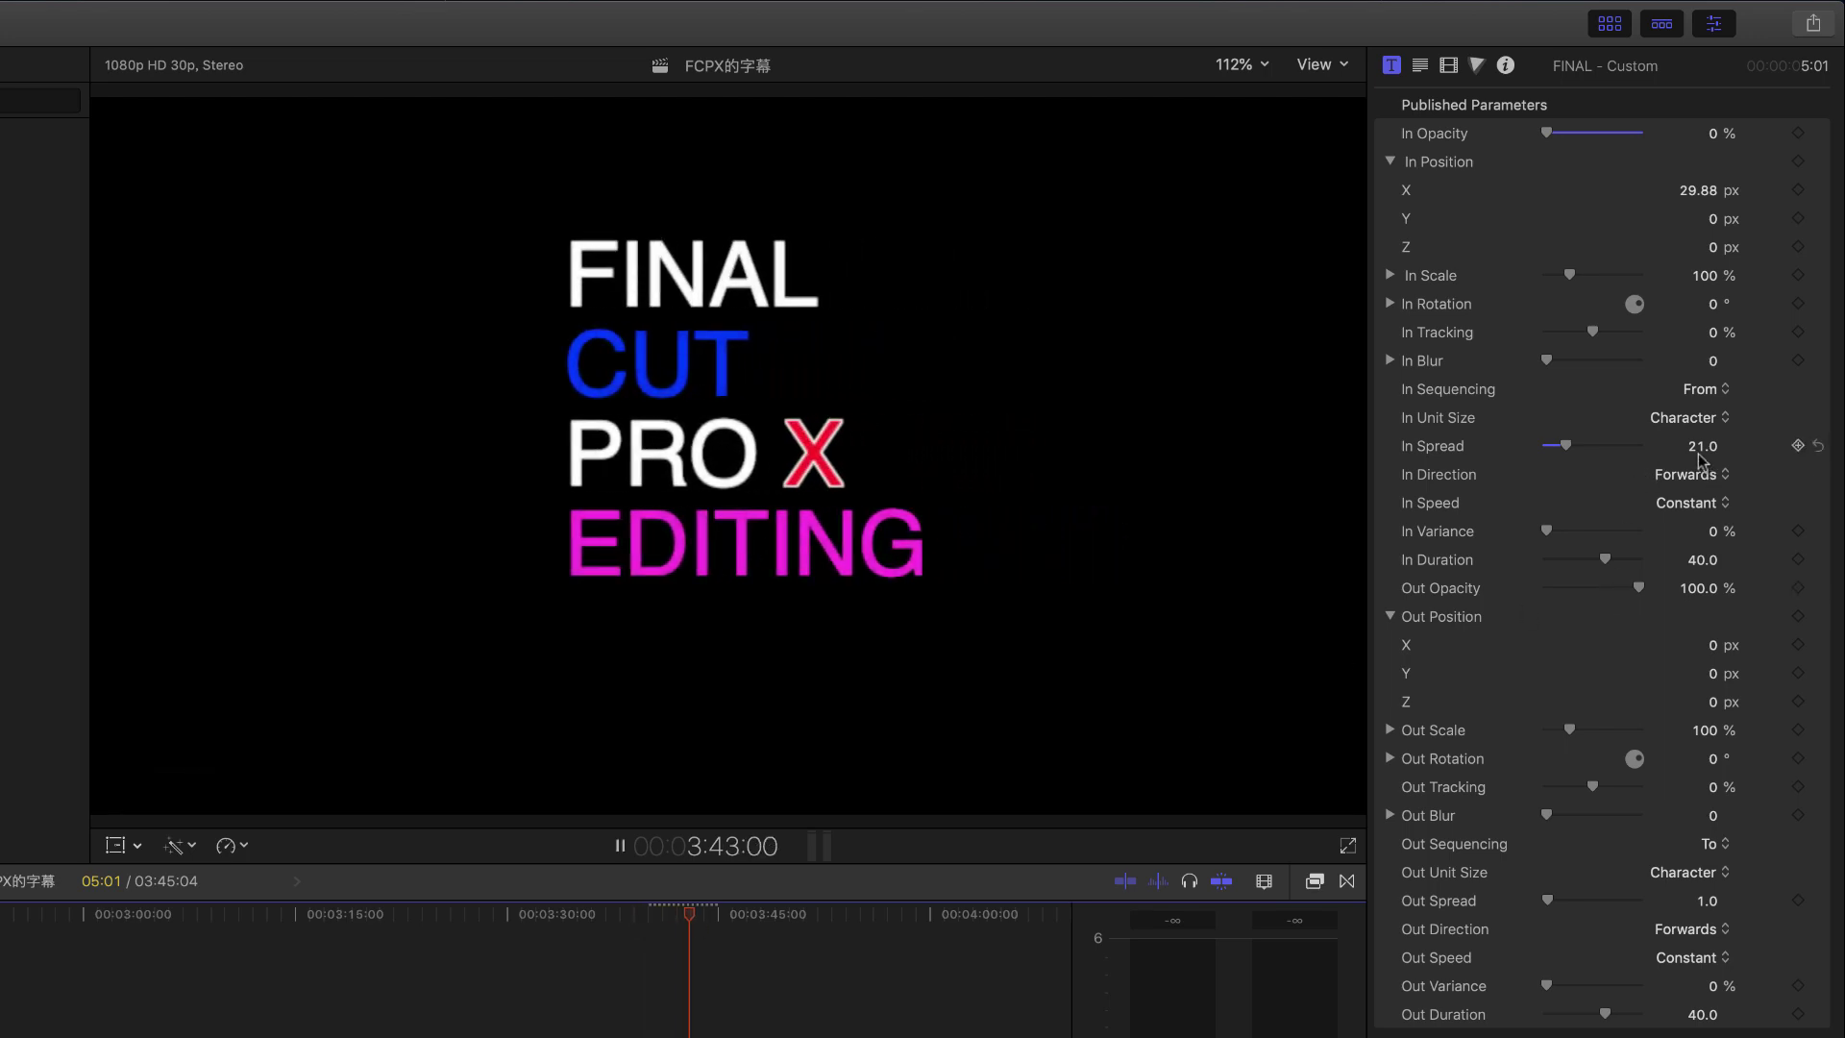
left_click(1818, 446)
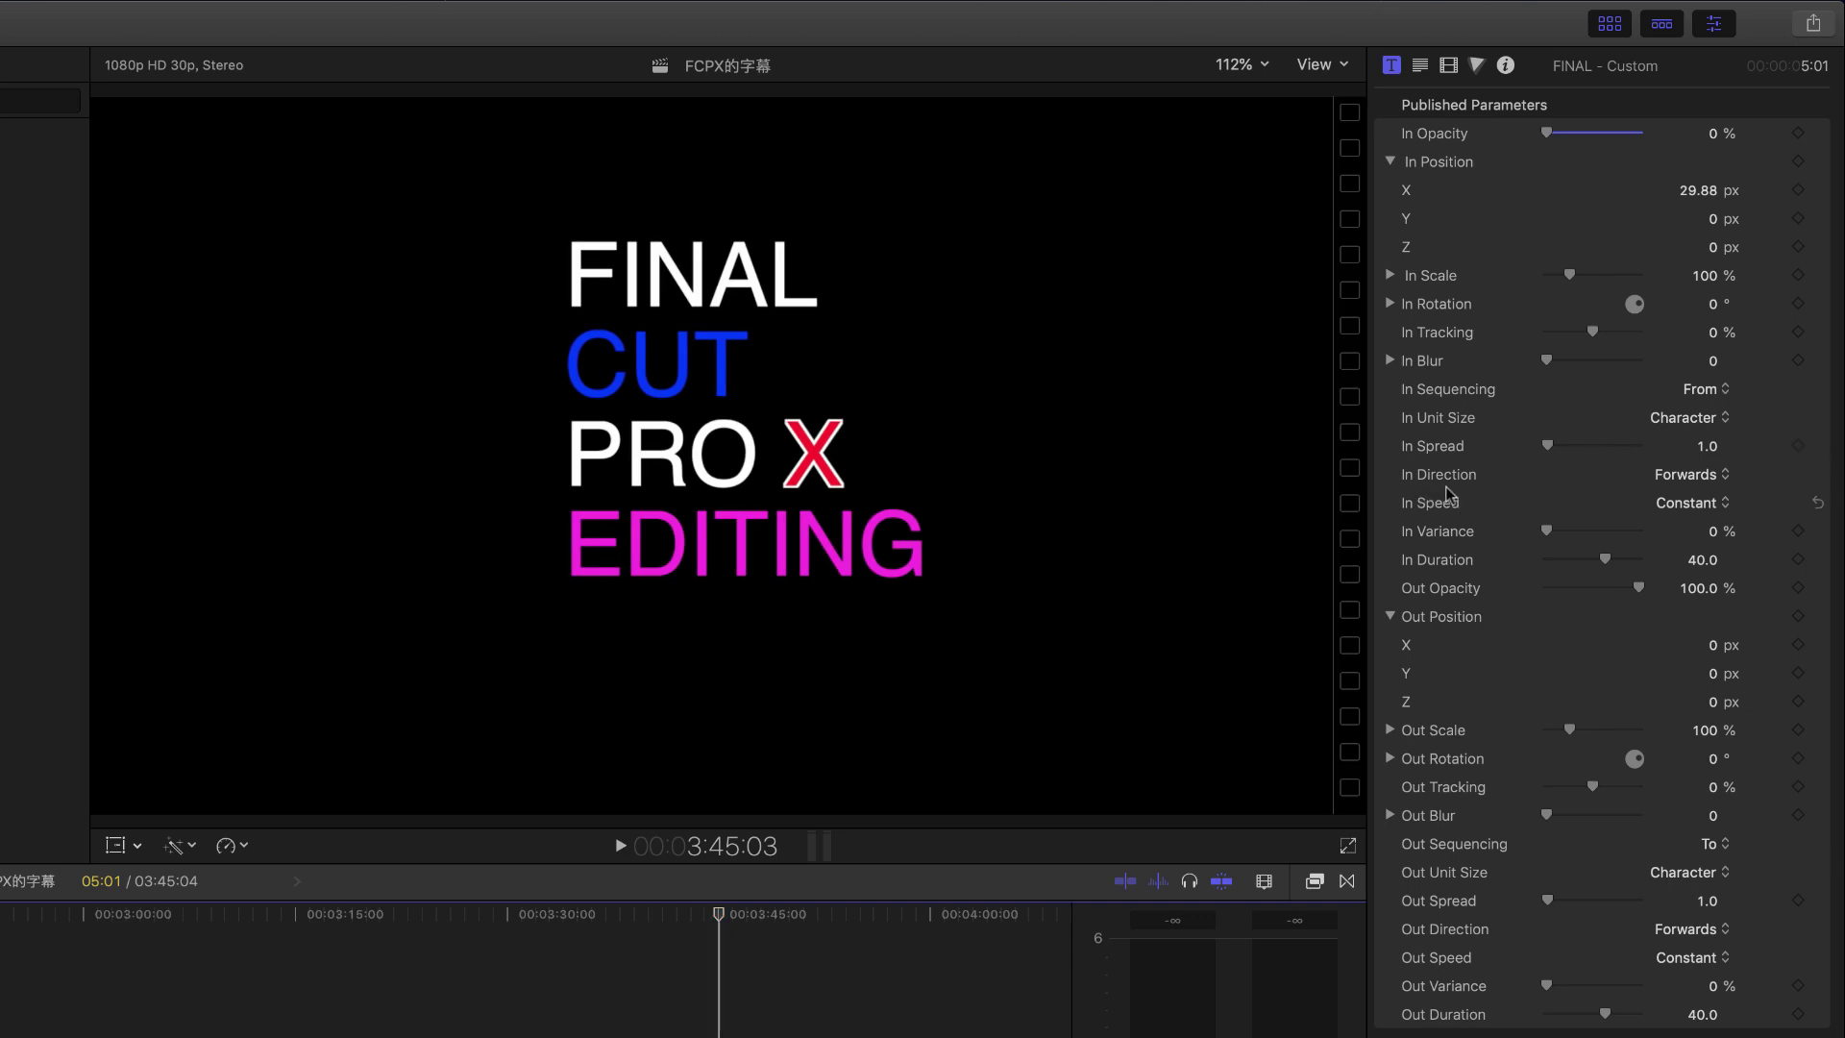
left_click(1726, 477)
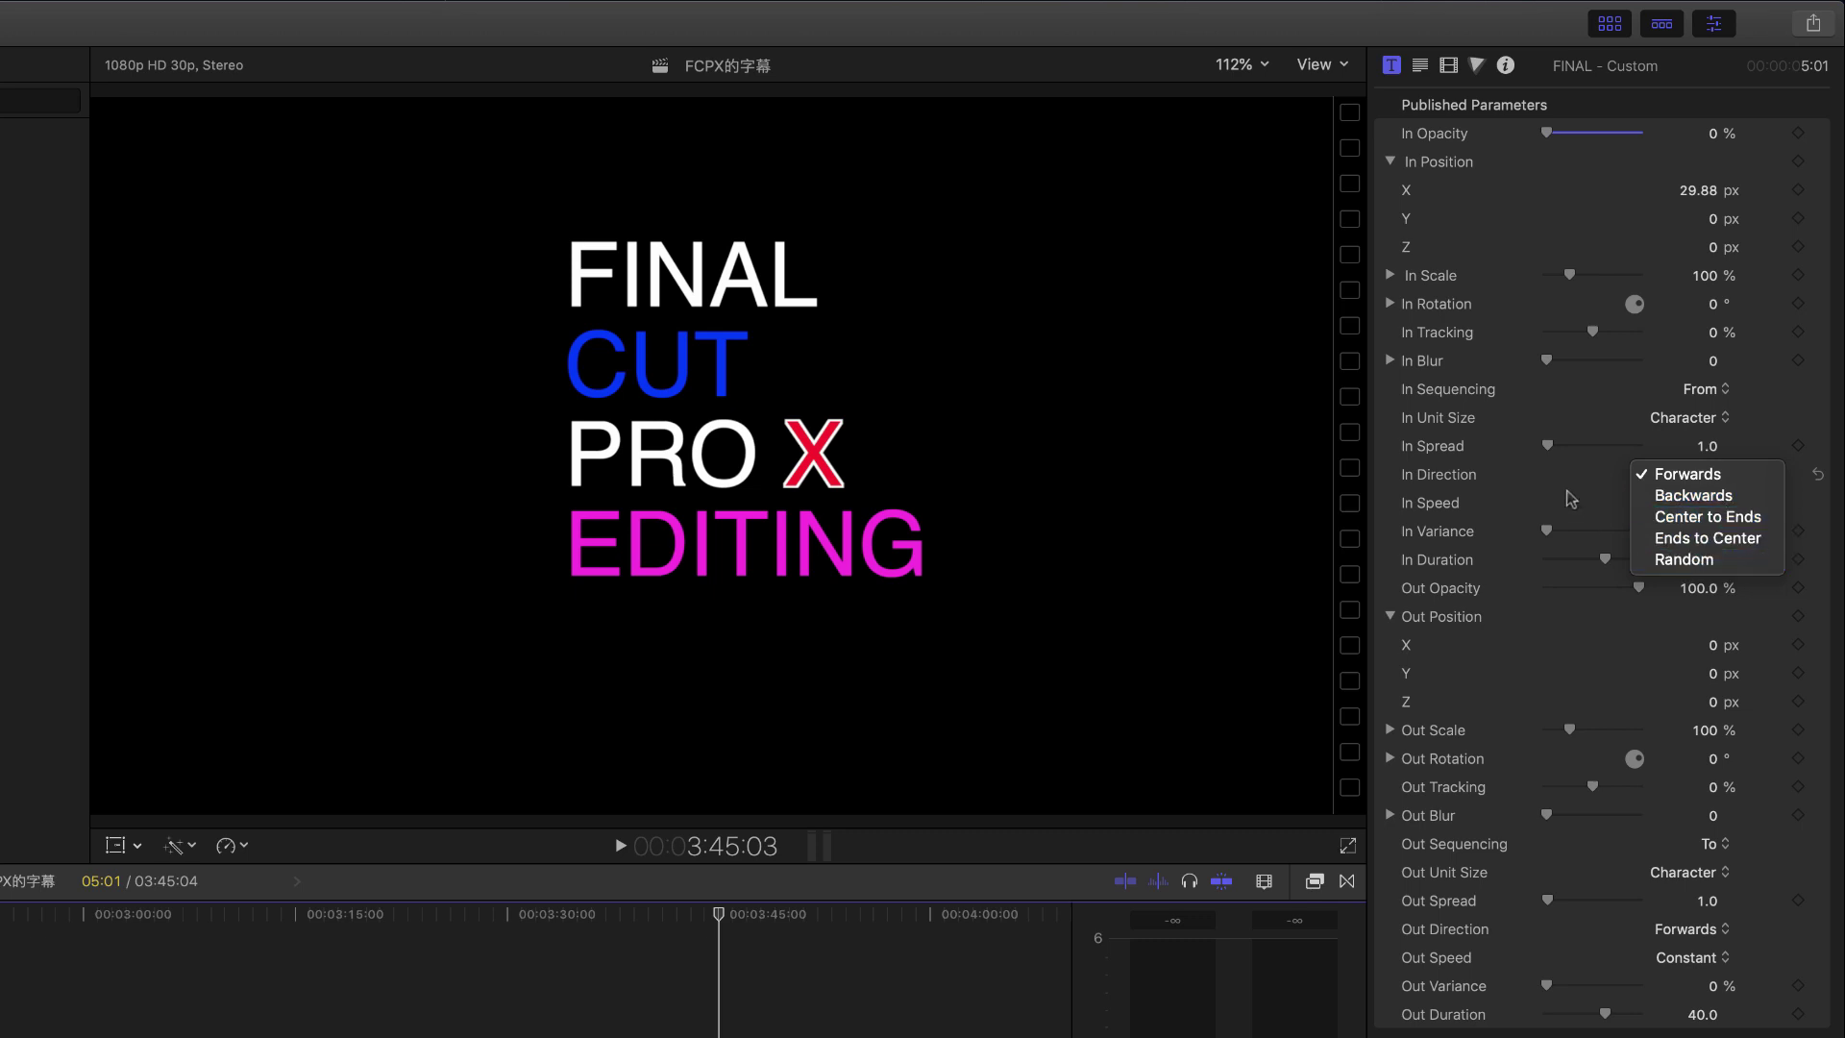
left_click(1501, 512)
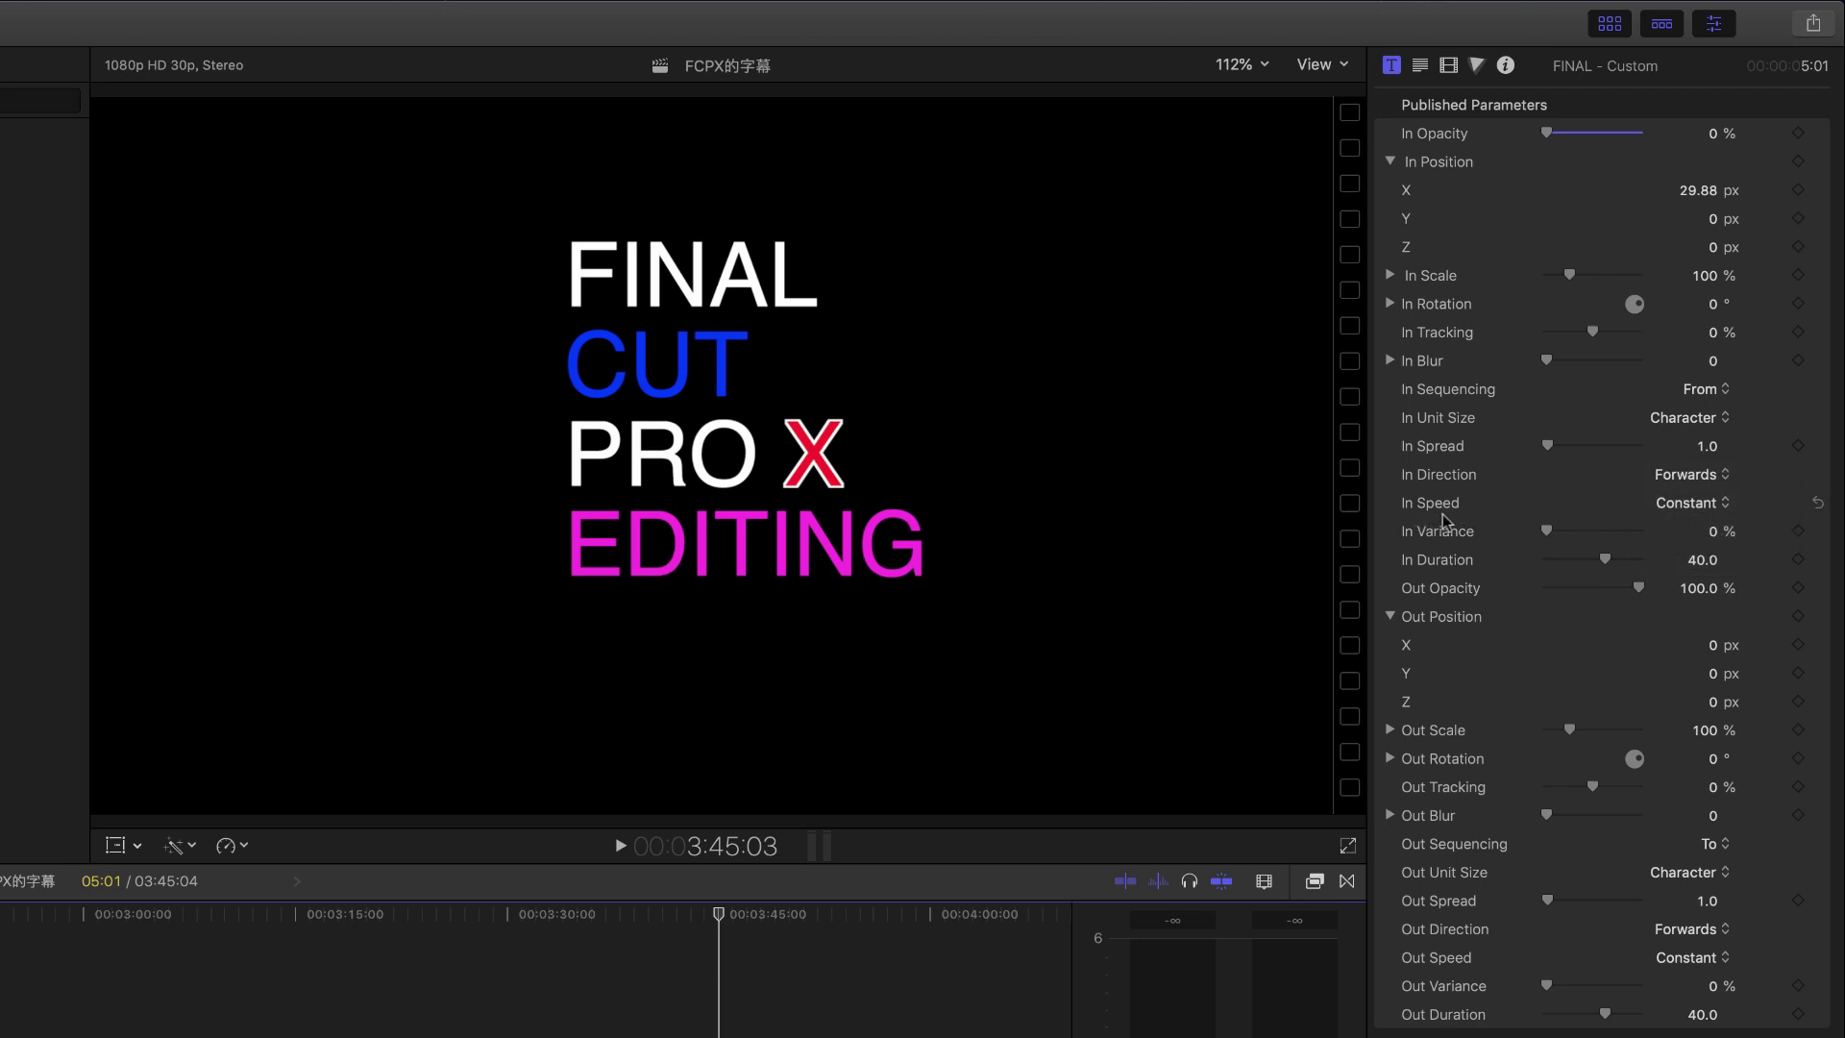
left_click(1723, 506)
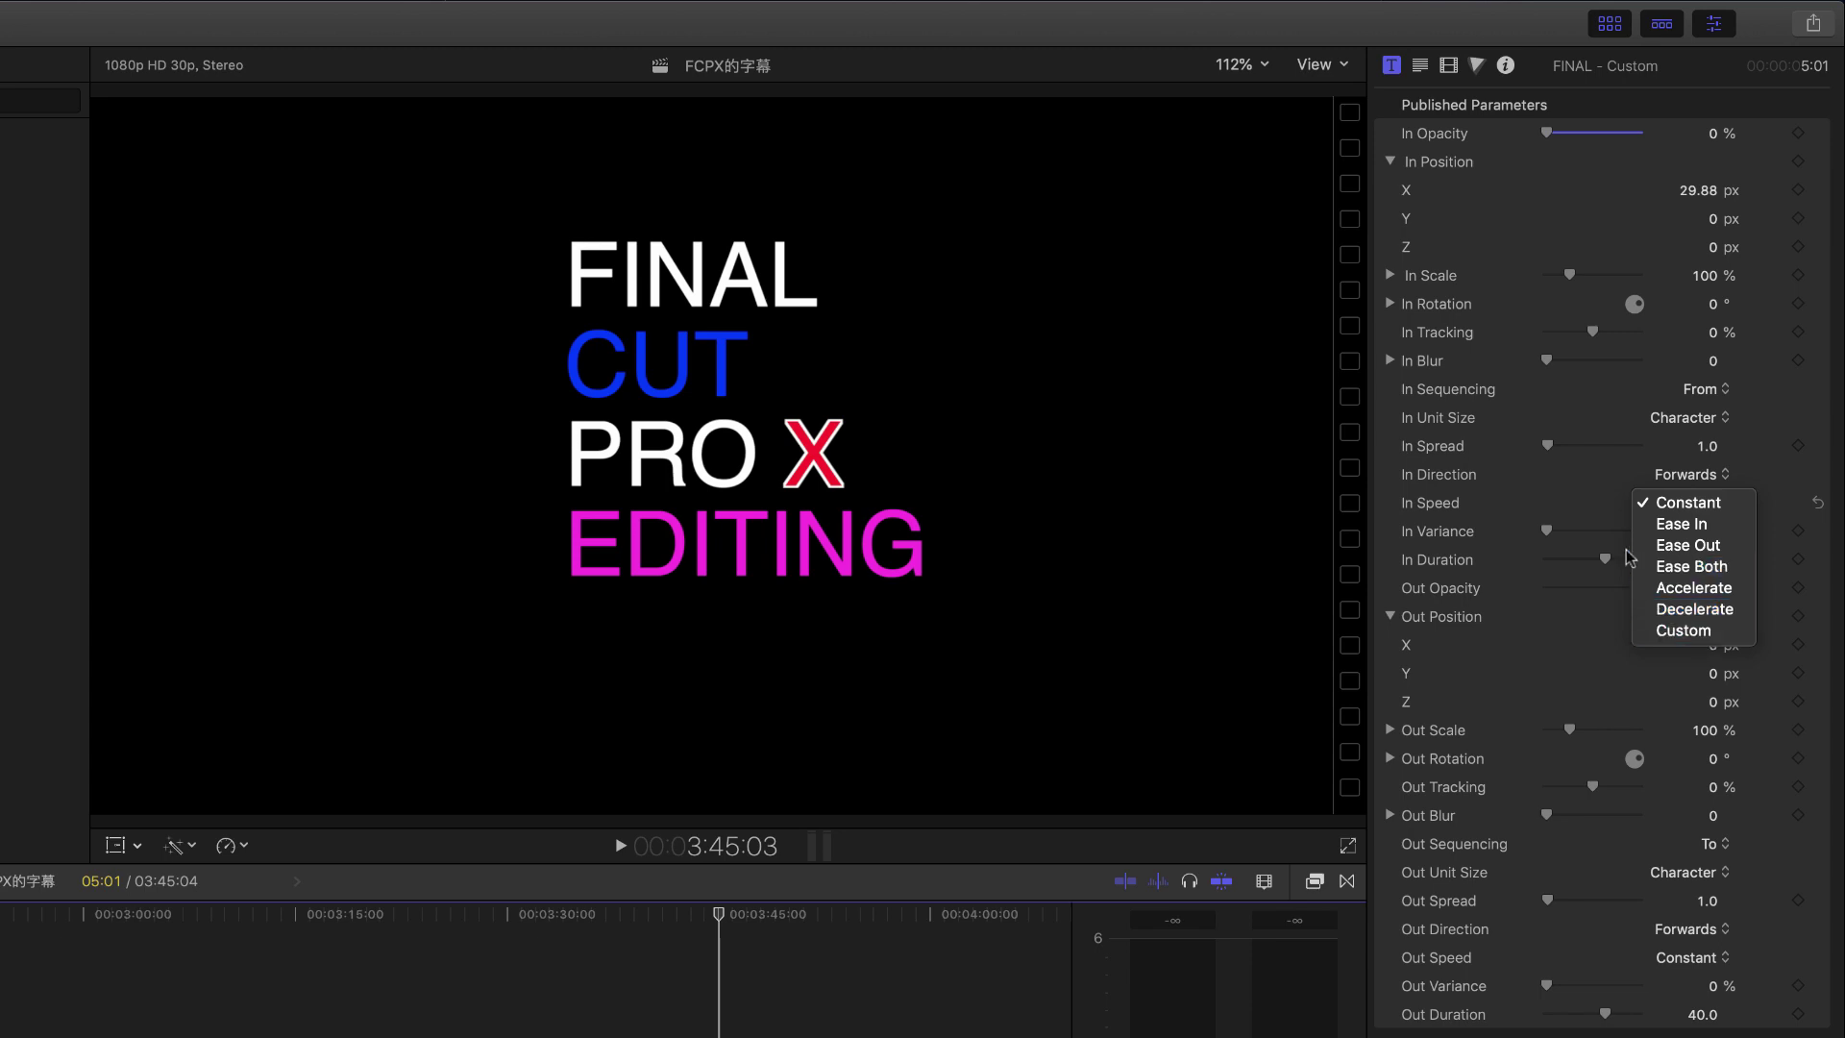
left_click(1580, 513)
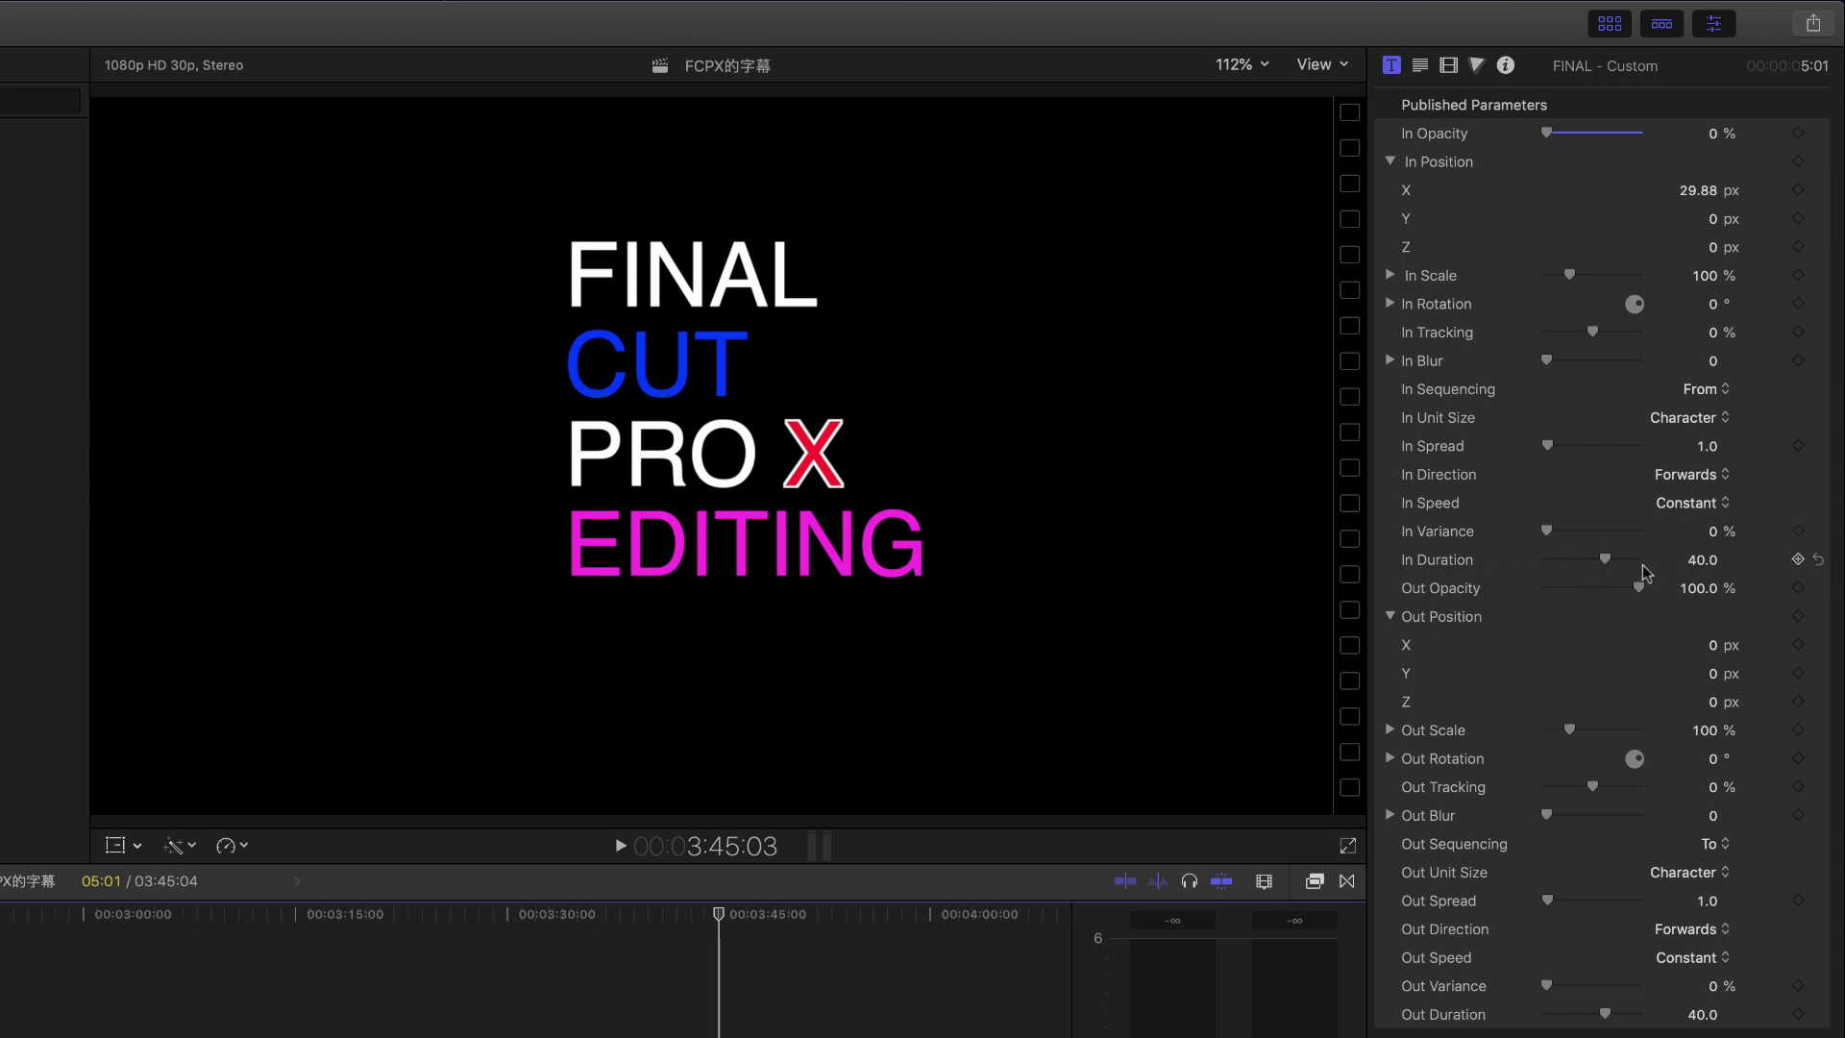
- Shorten the In Duration slightly and play the title from its start to preview
left_click_drag(1600, 557, 1585, 559)
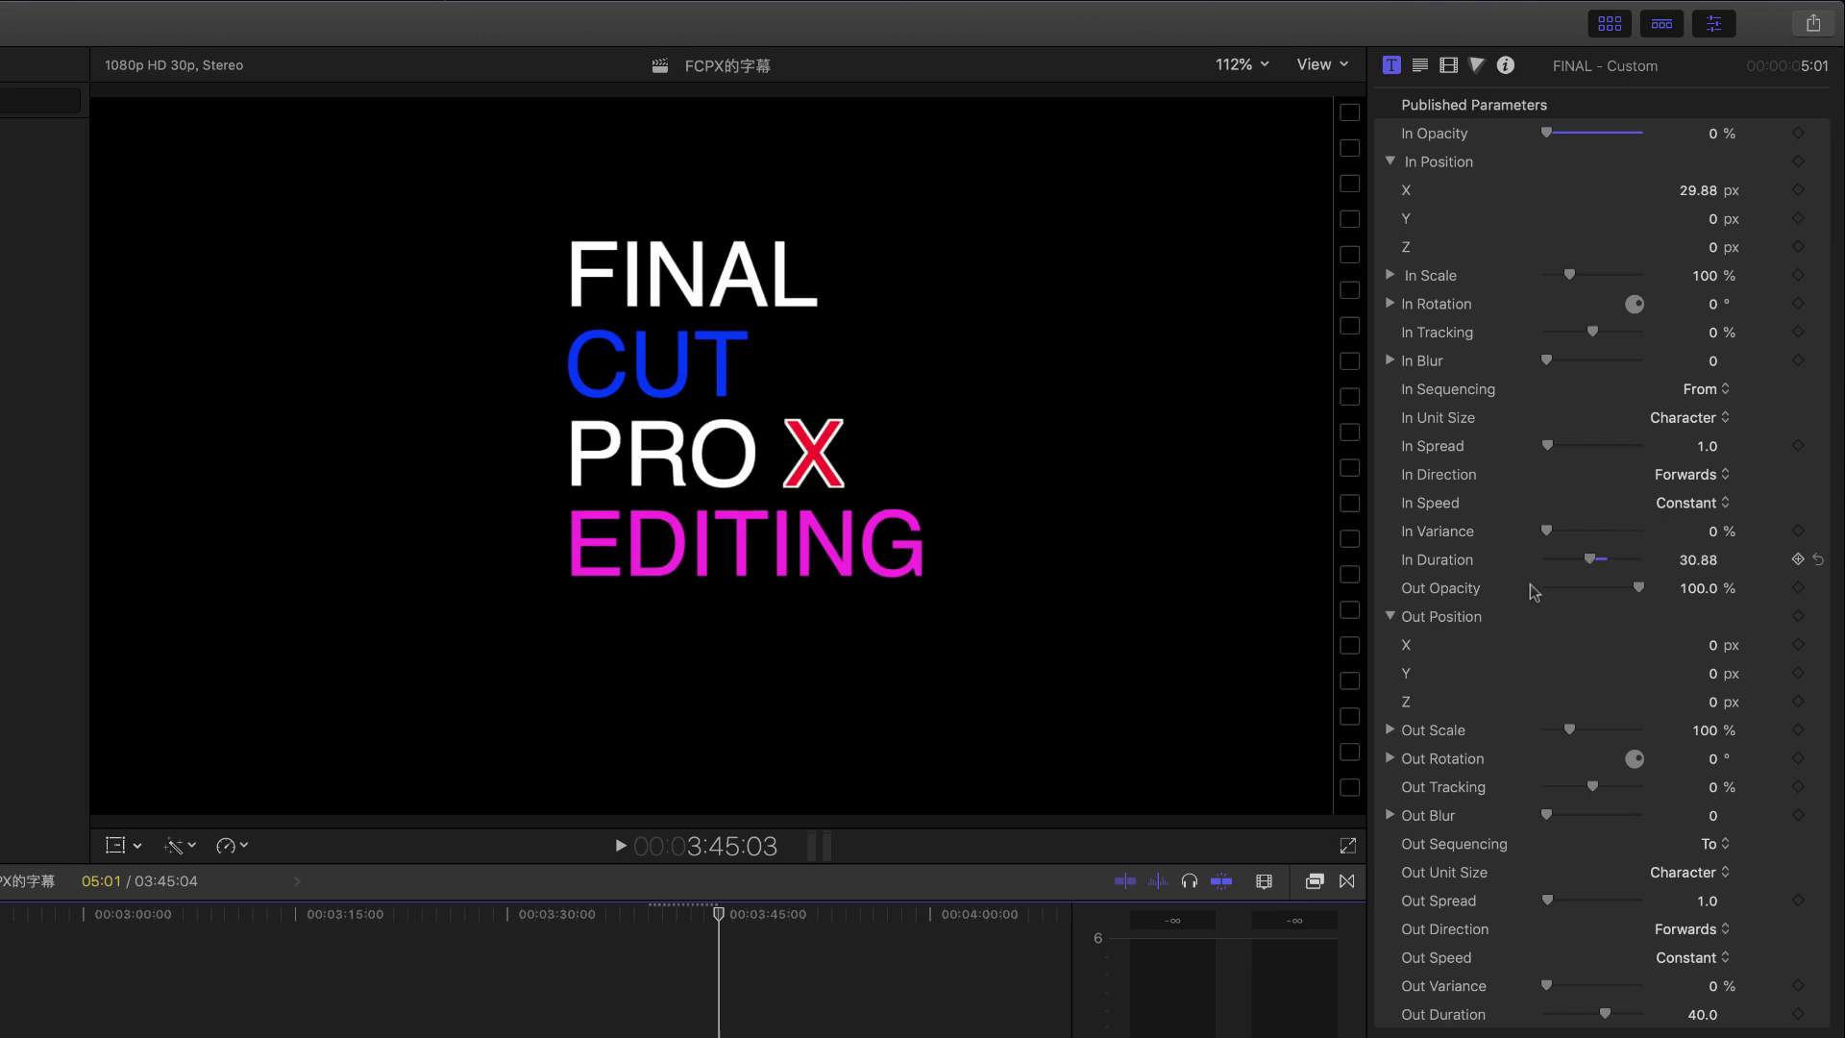
left_click(649, 989)
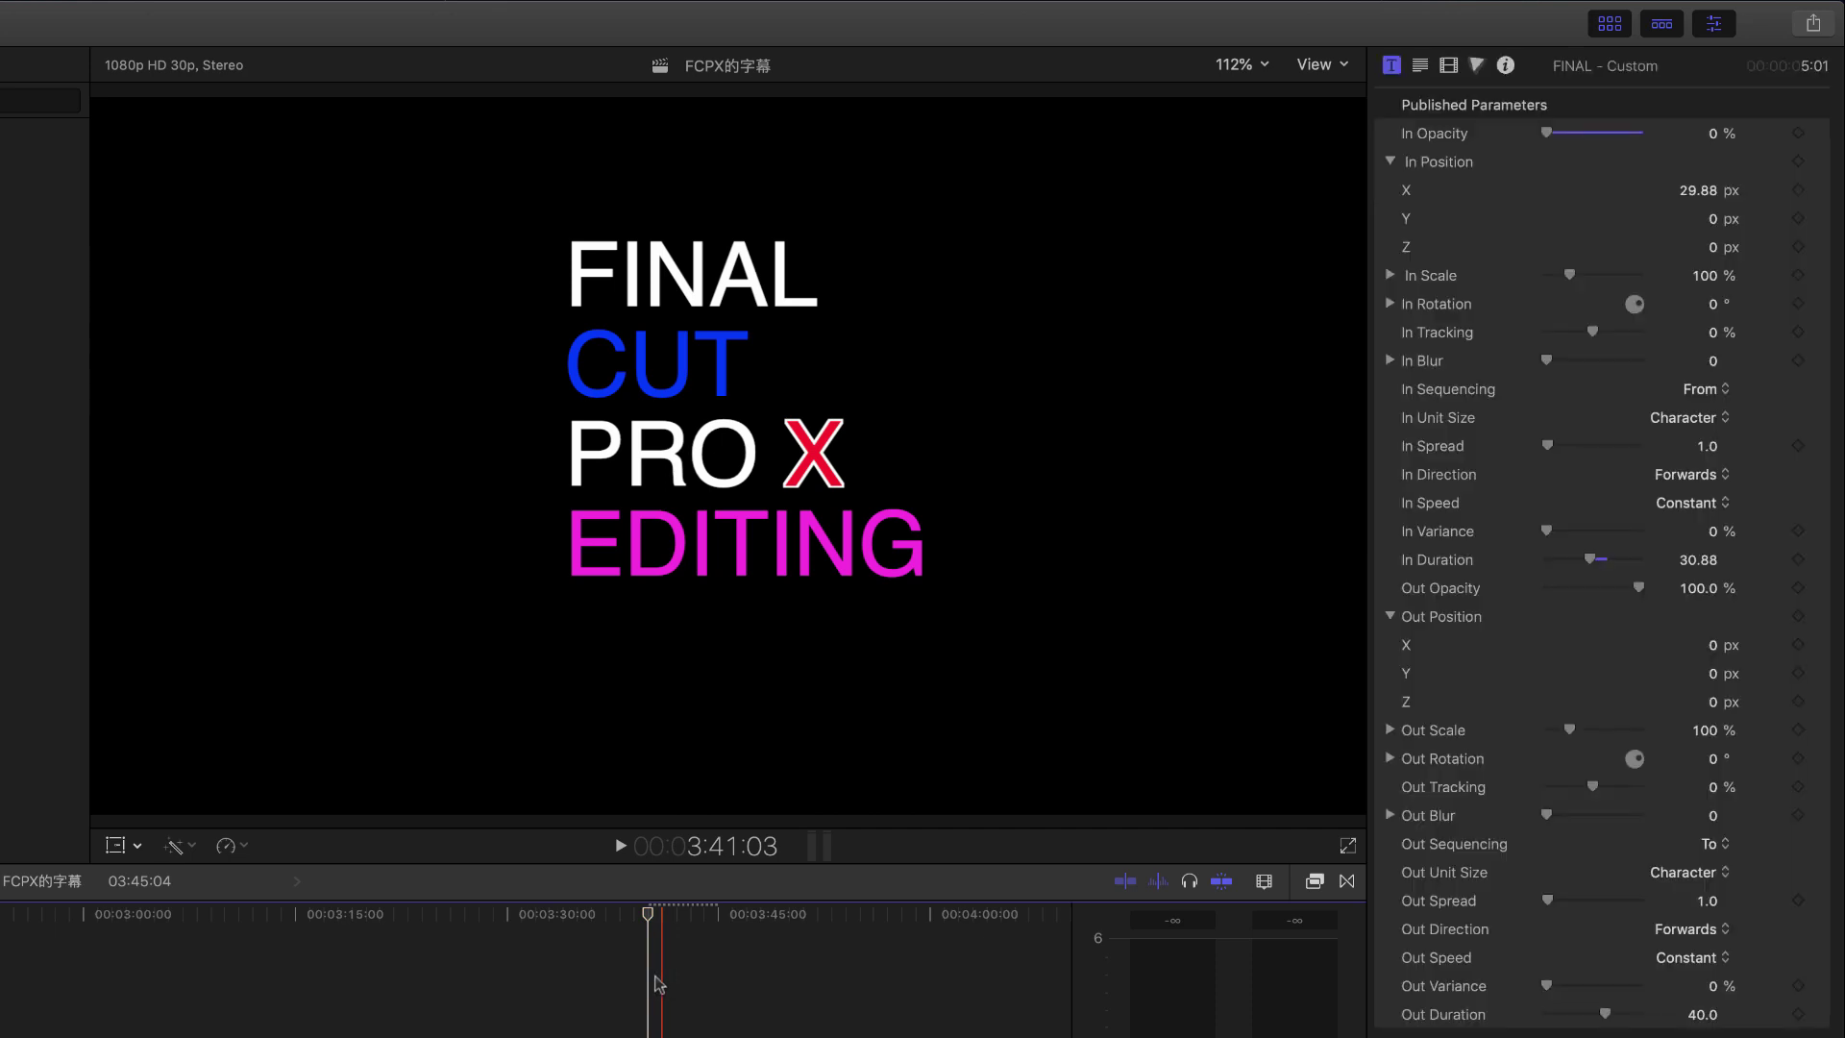
key("space")
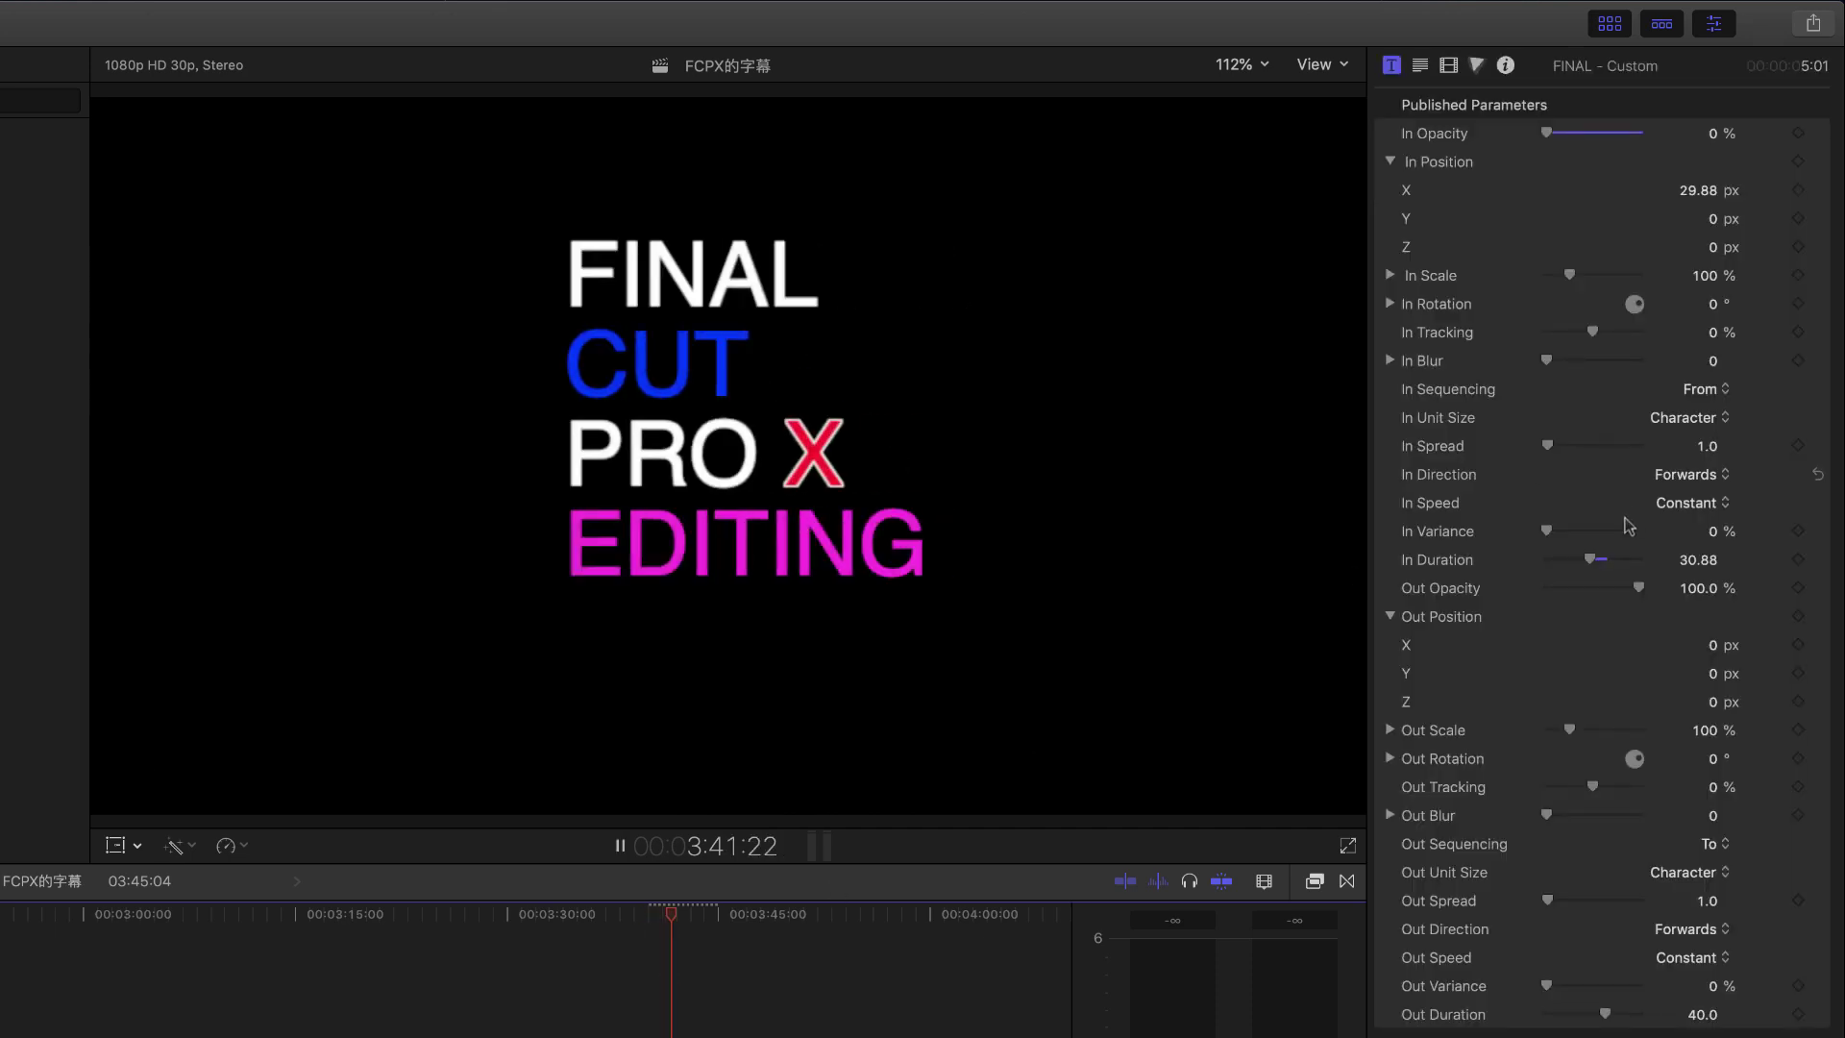
- Preview a longer In Duration intro, then reset In Duration back to 40.0
left_click_drag(1592, 558, 1616, 556)
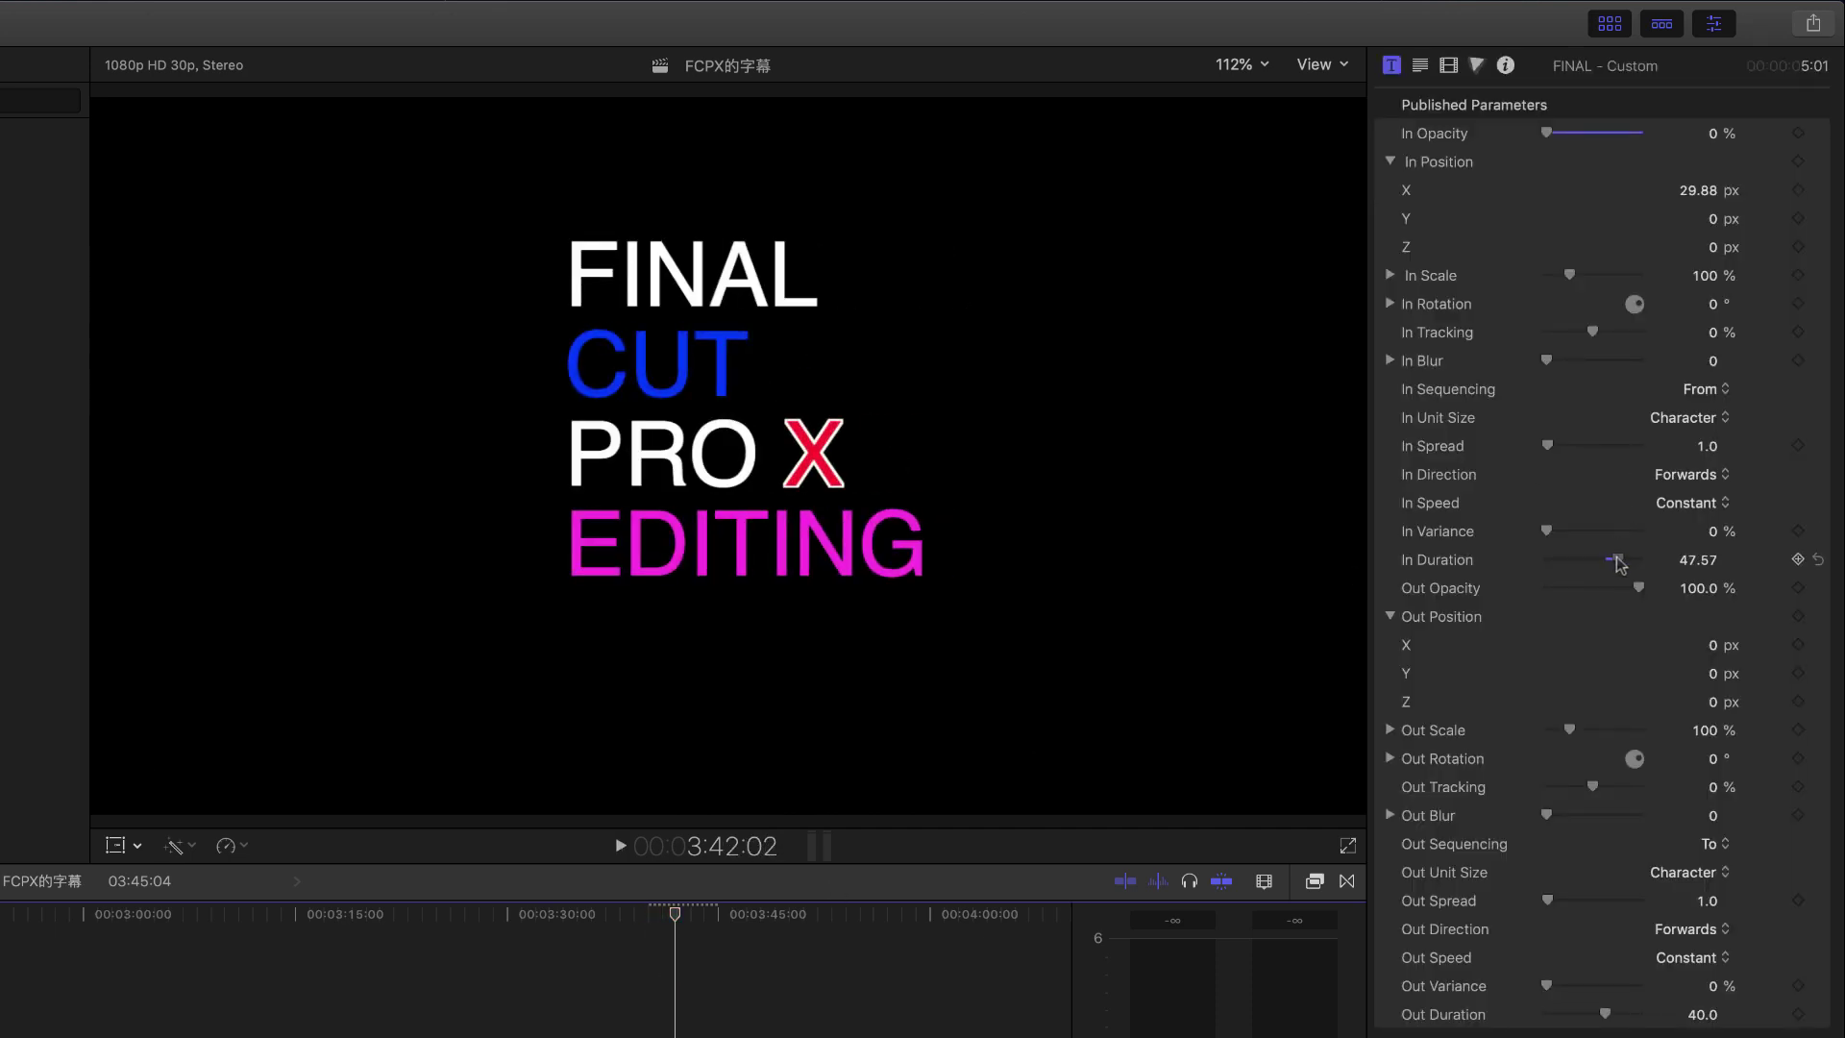
left_click(651, 923)
key("space")
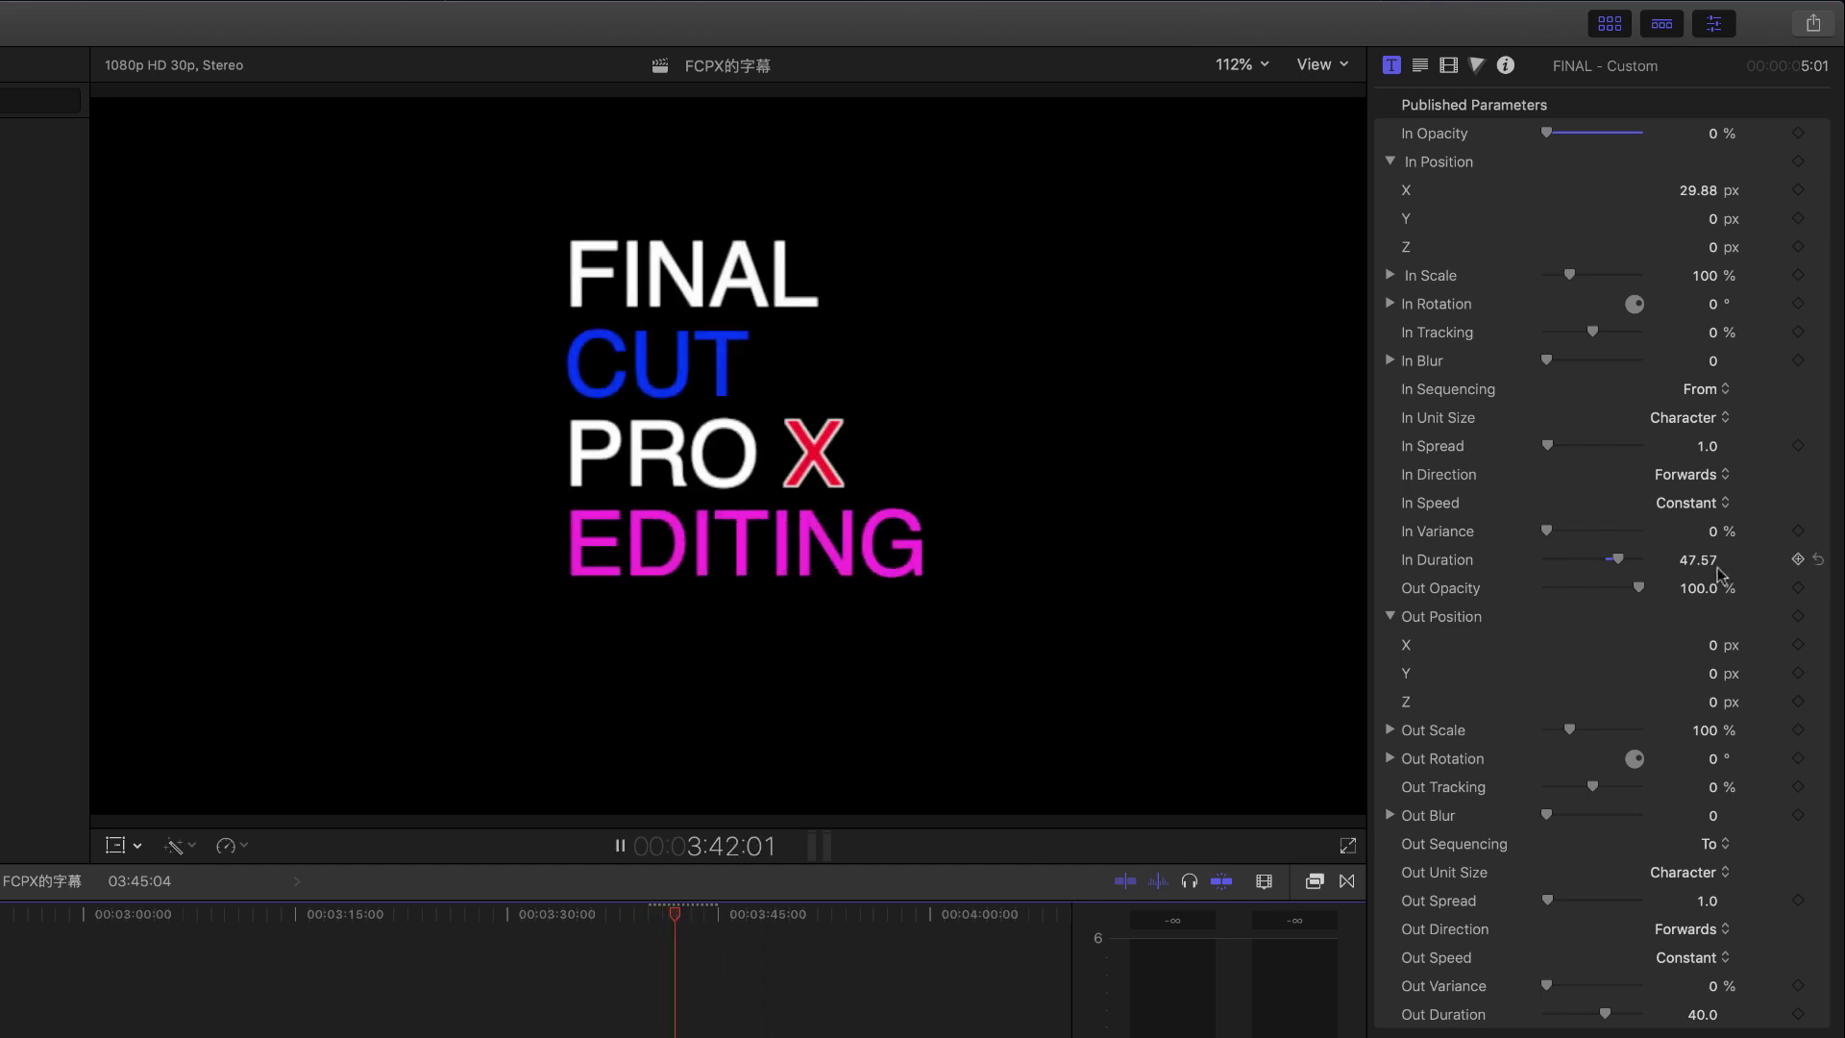
key("space")
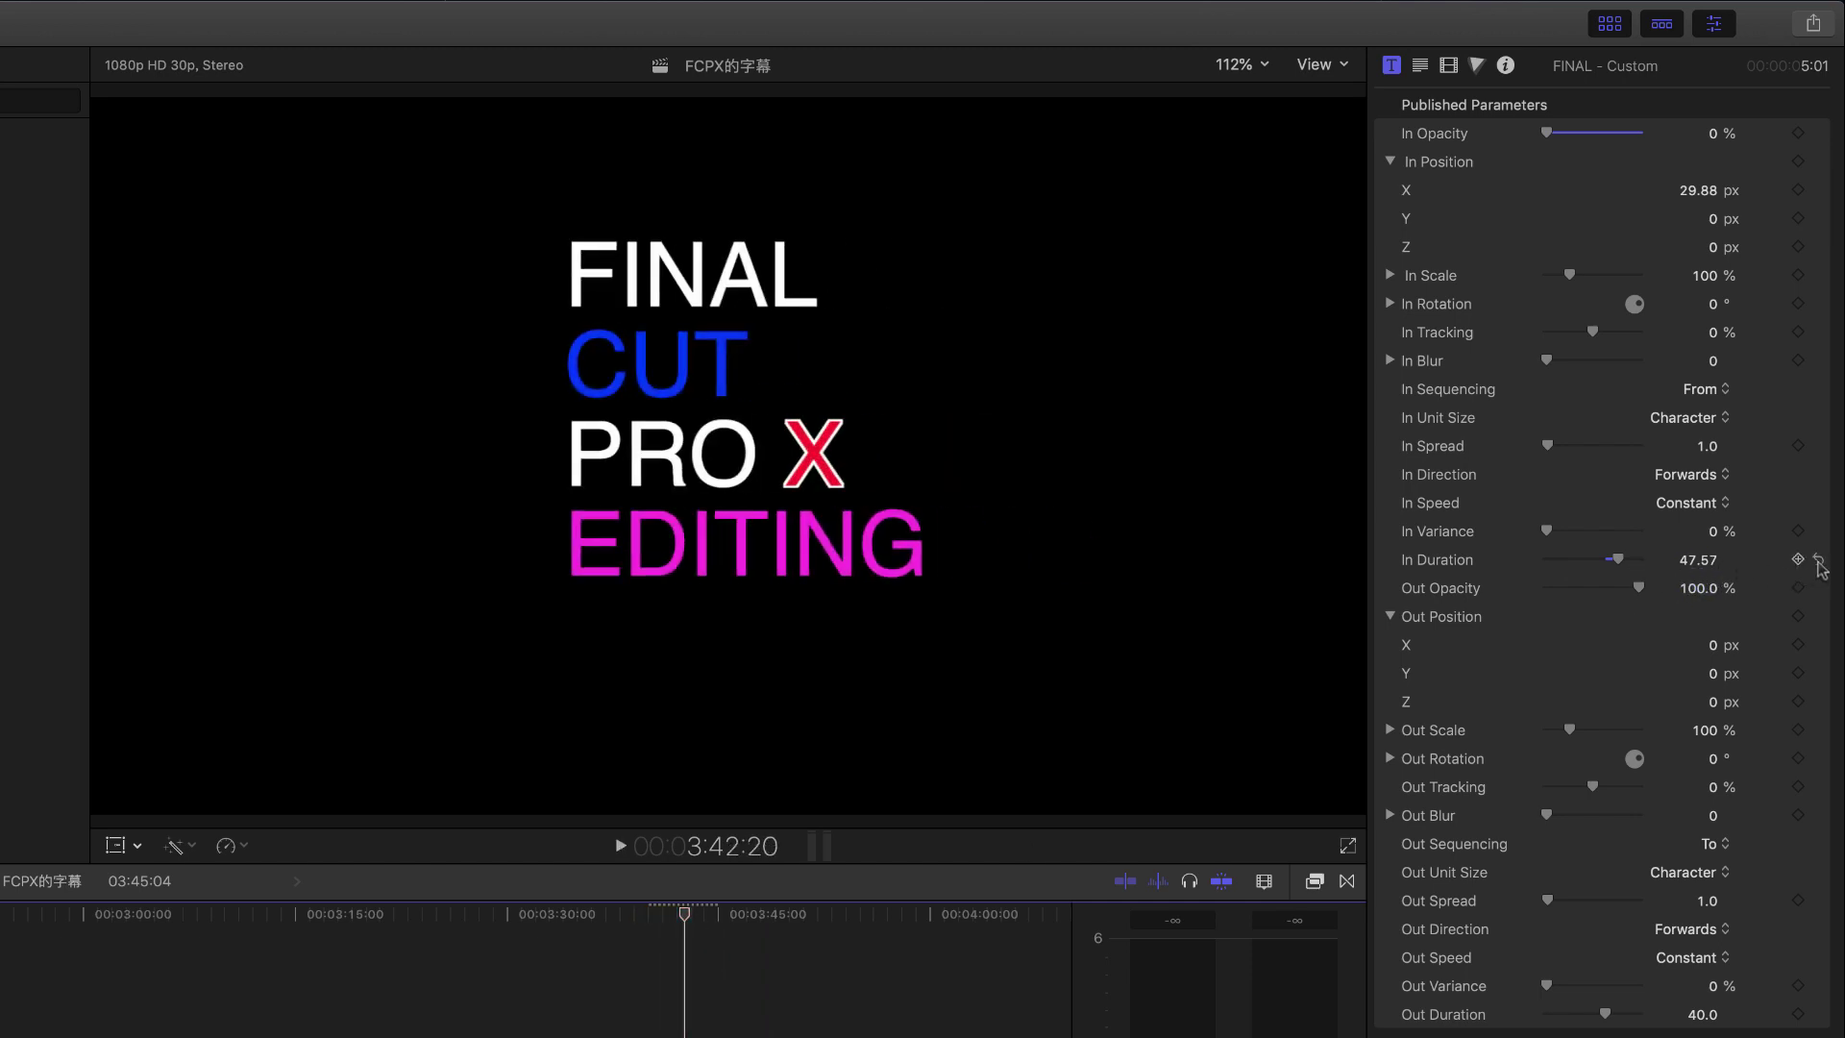
left_click(1818, 561)
- Set Out Position Z to 350 px and preview the characters' exit from the title's start
left_click(1712, 704)
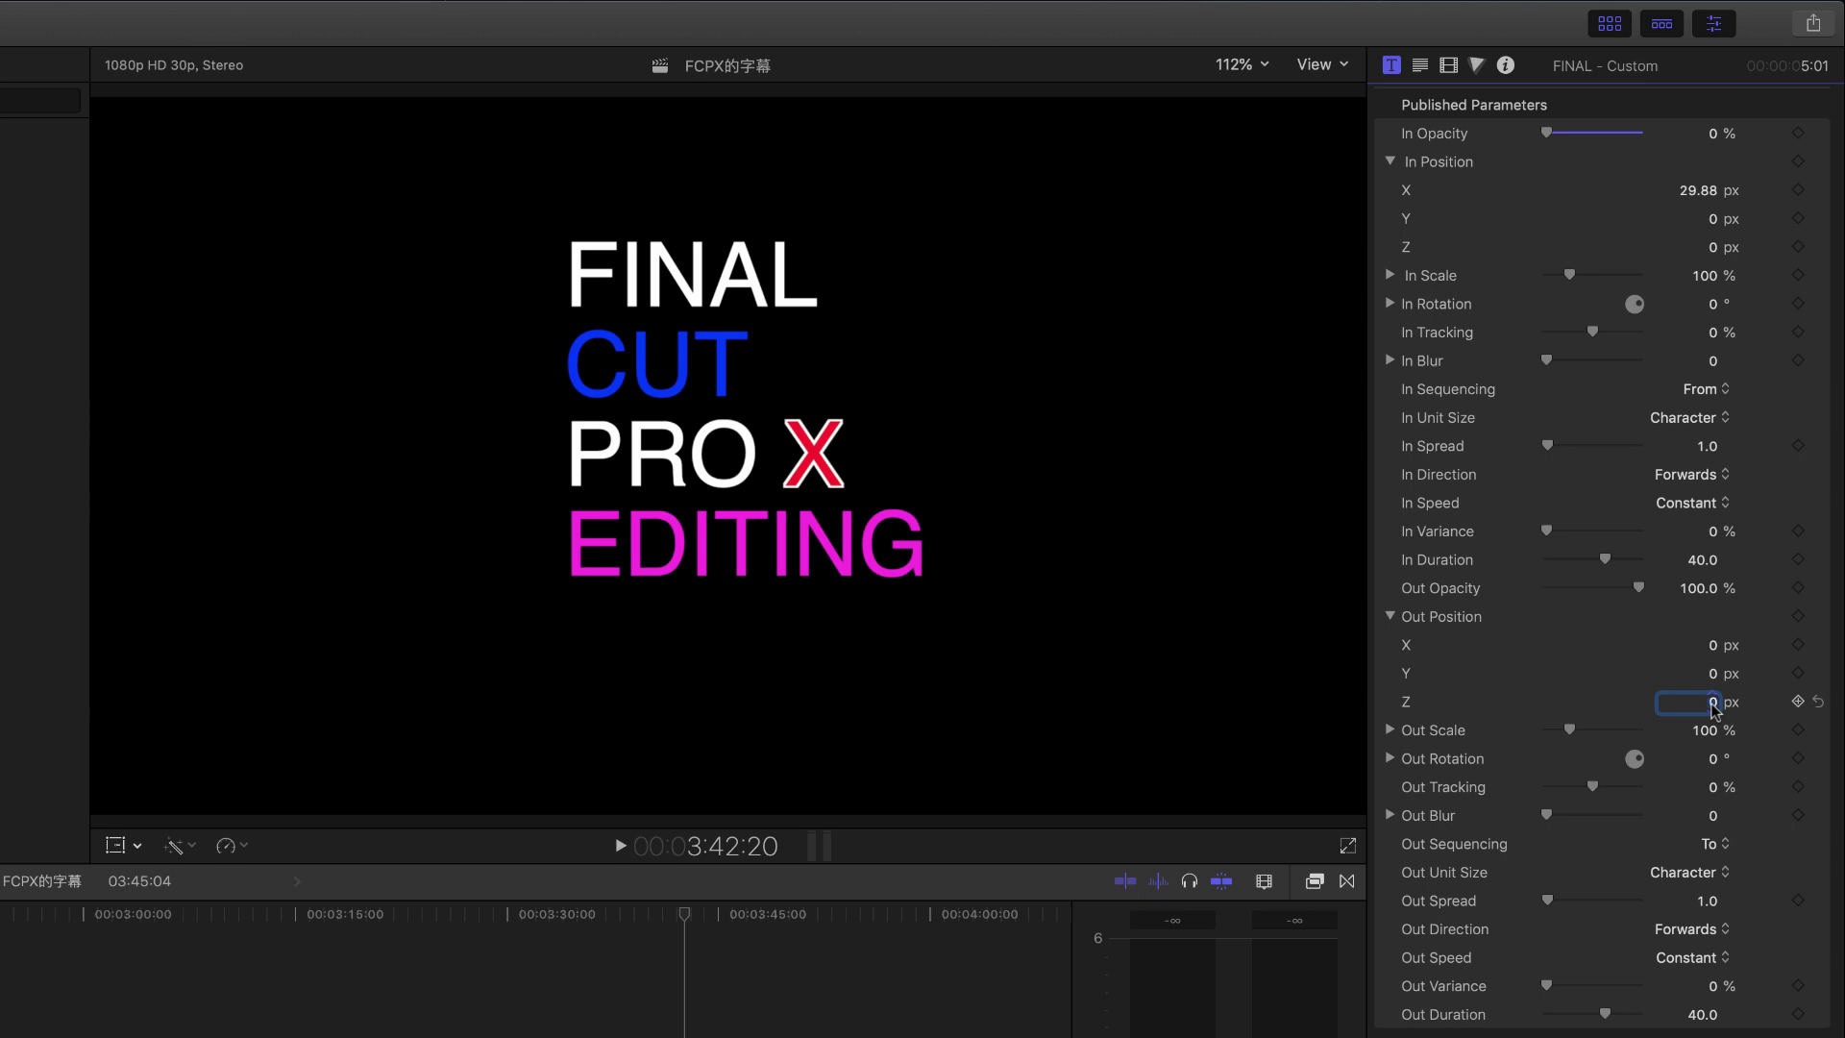
type("350")
key("Return")
left_click(649, 1003)
key("space")
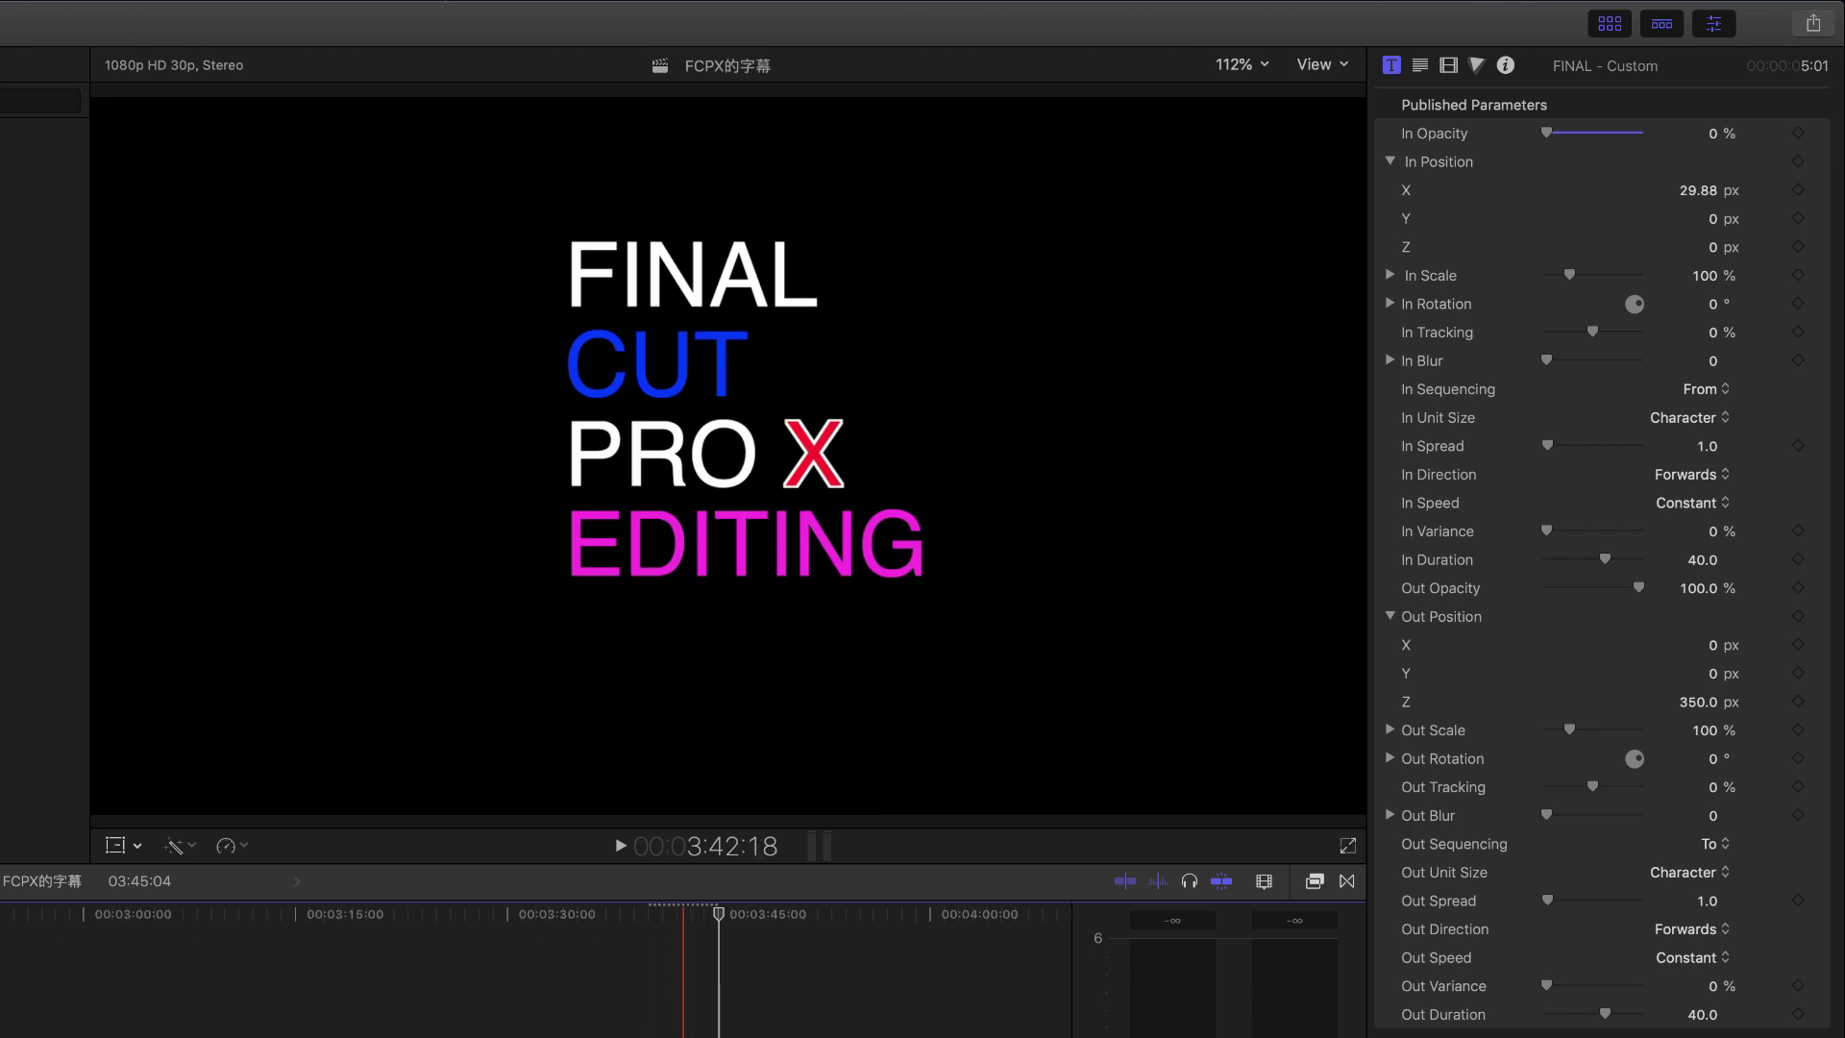
left_click(681, 990)
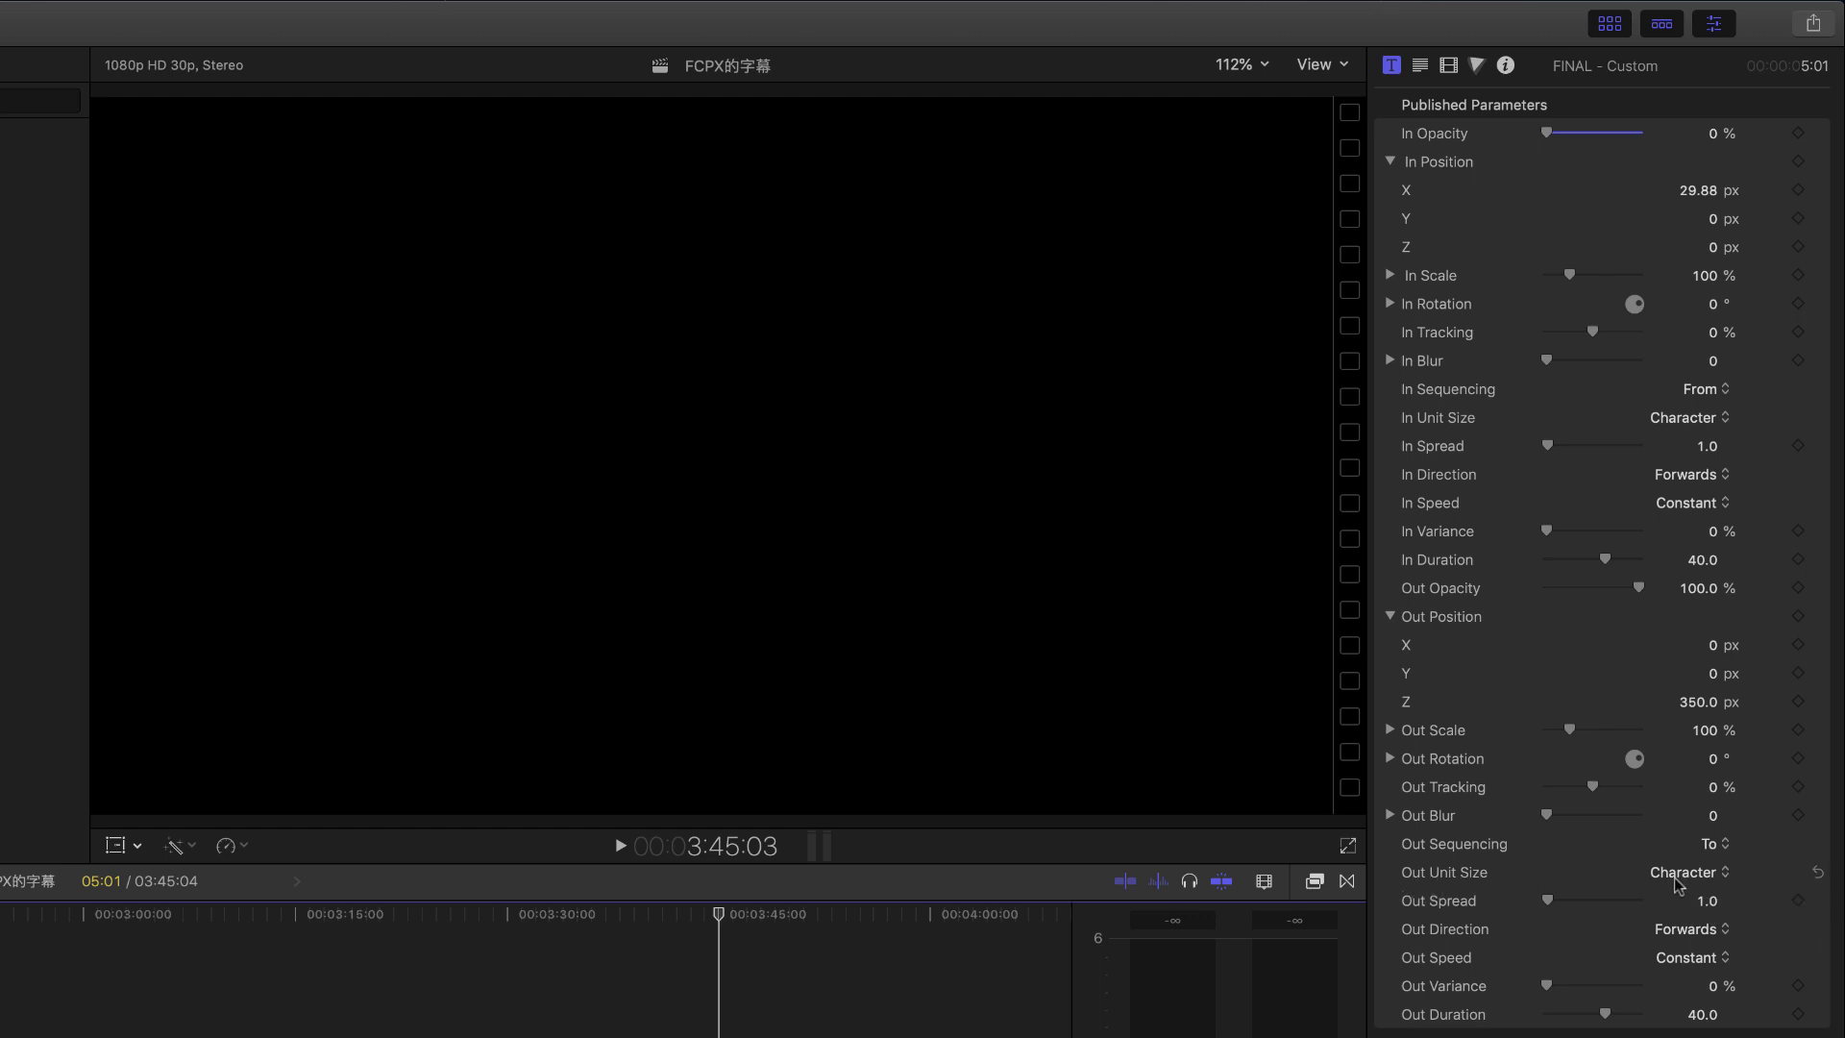
- Switch Out Unit Size from Character to All and preview the whole text exiting together
left_click(1722, 873)
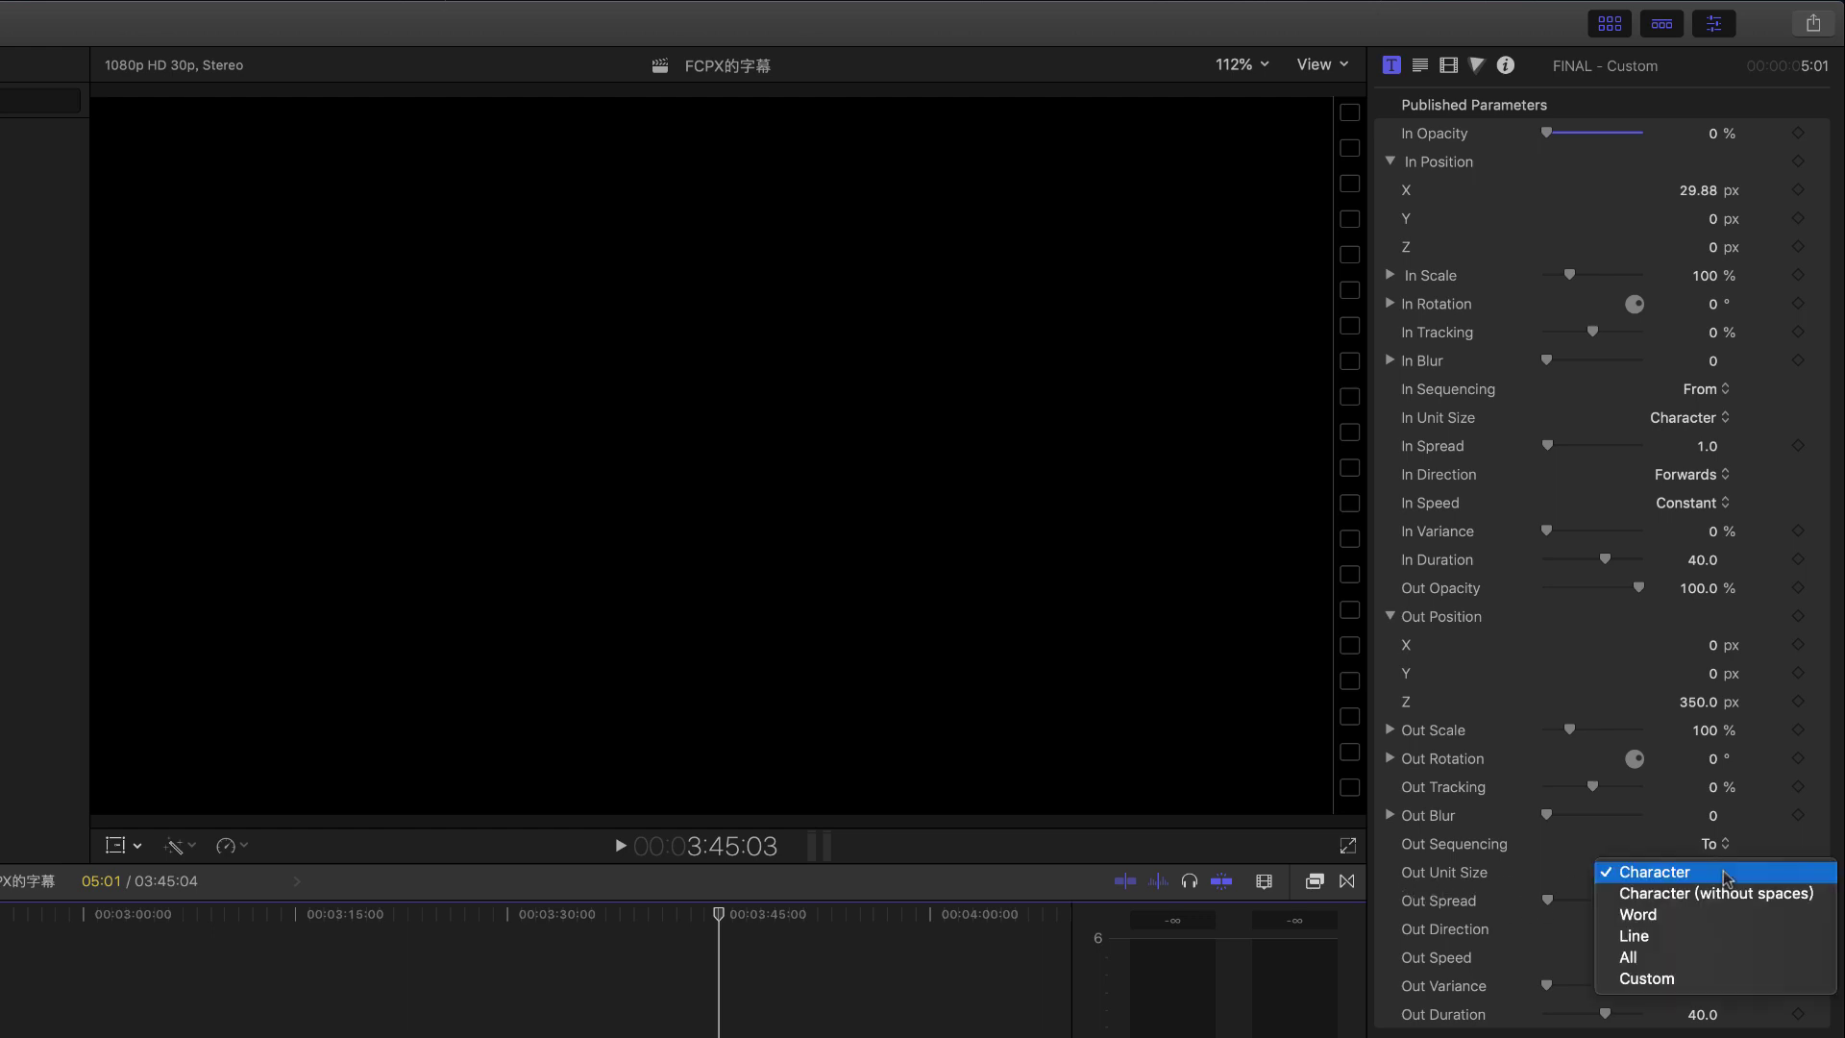
left_click(1653, 958)
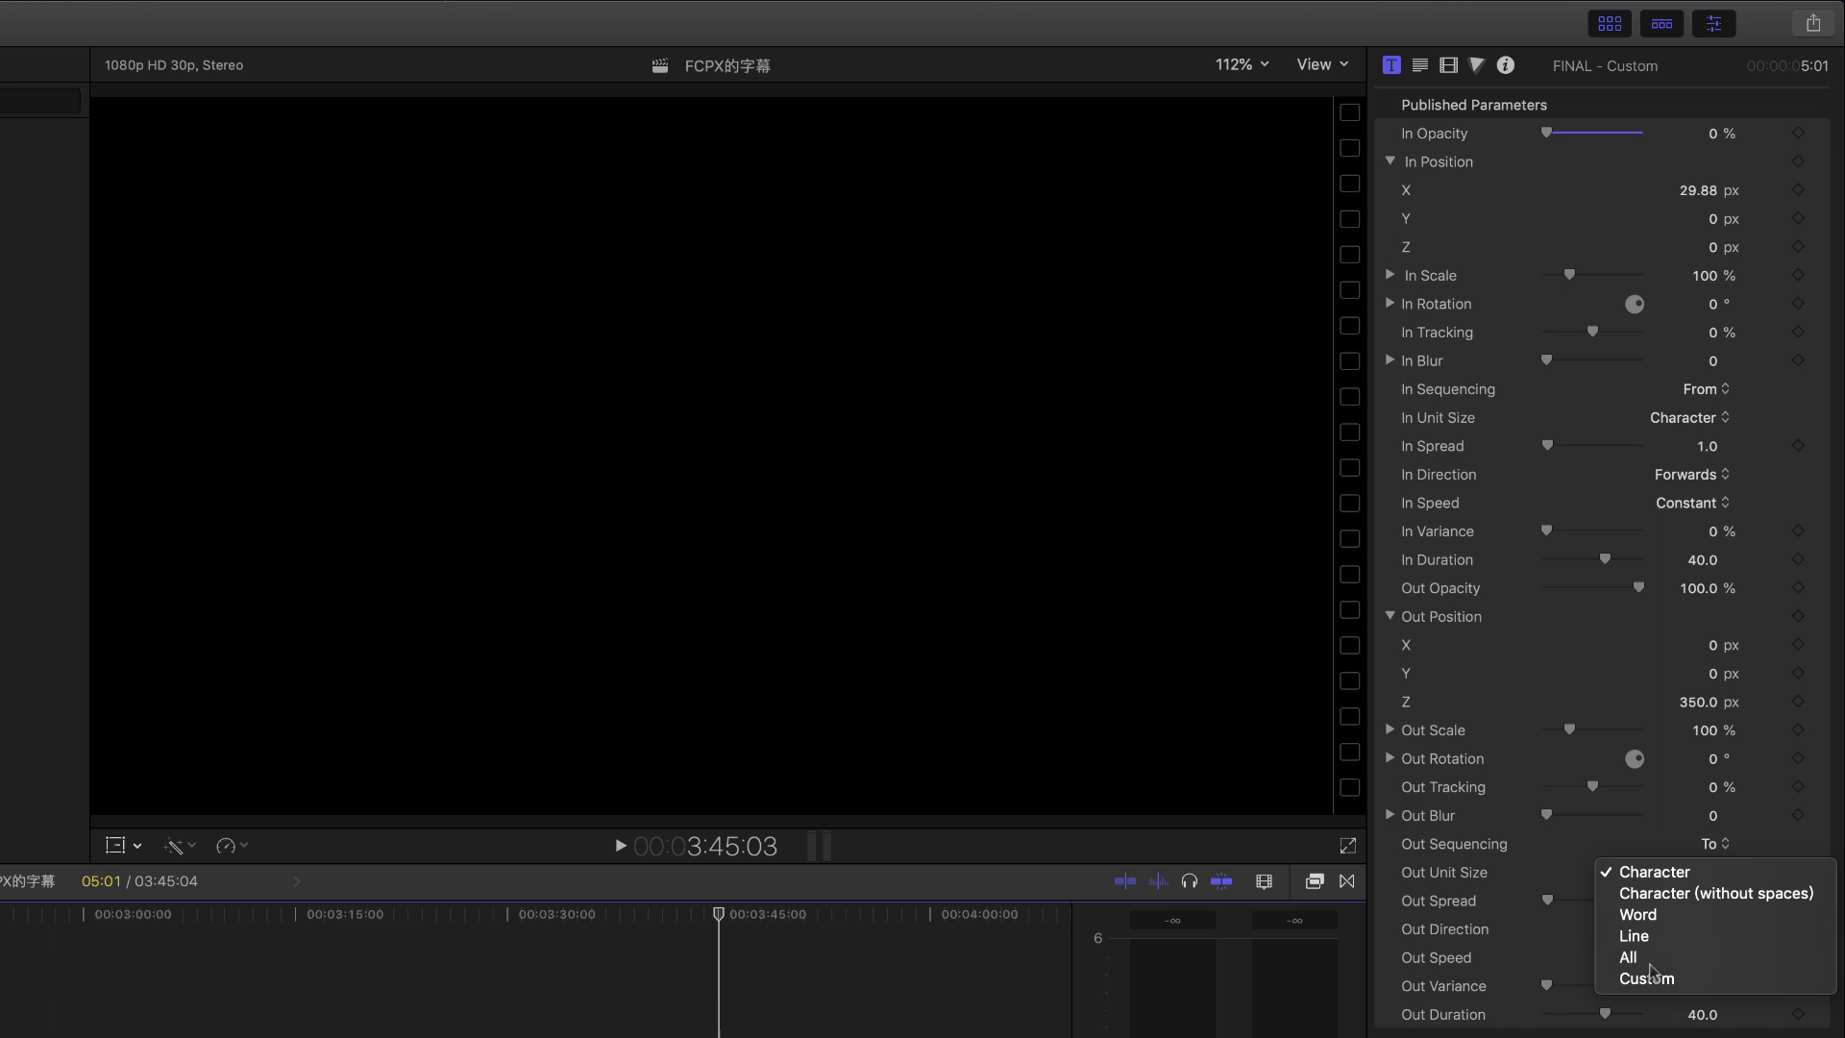
left_click(645, 929)
key("space")
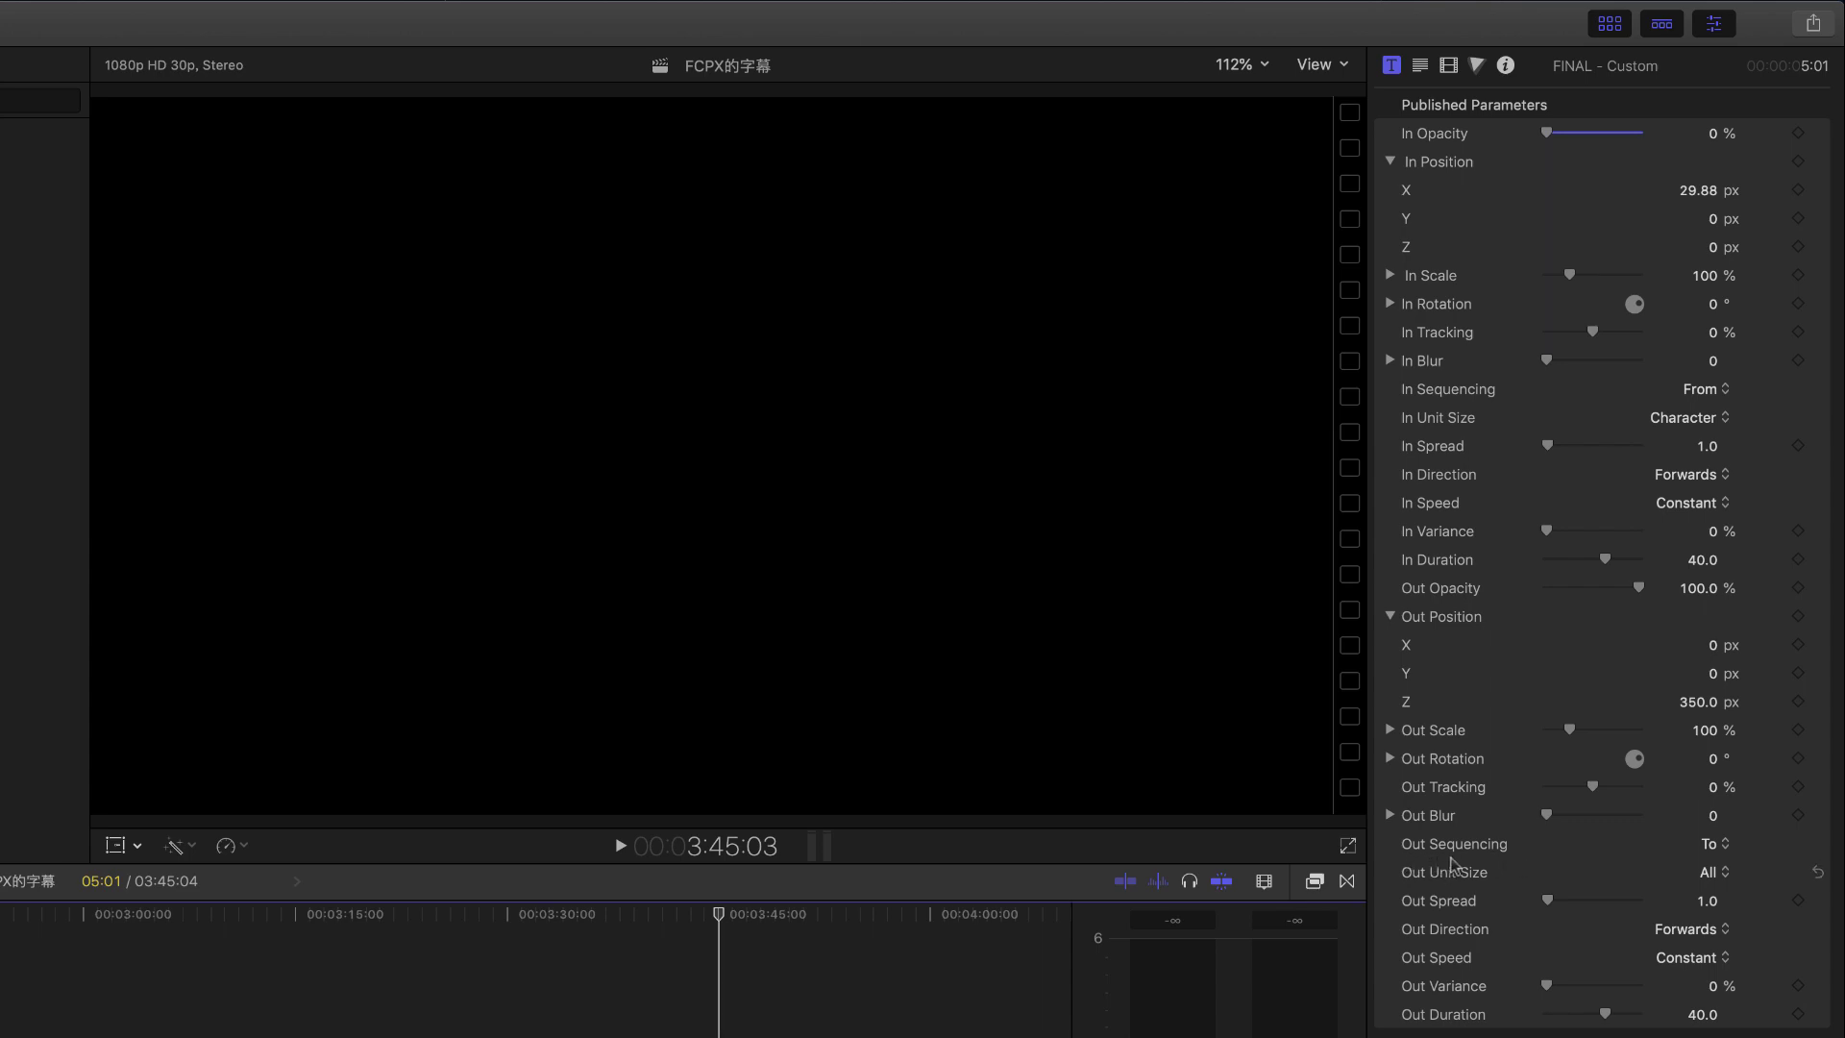
left_click(1725, 847)
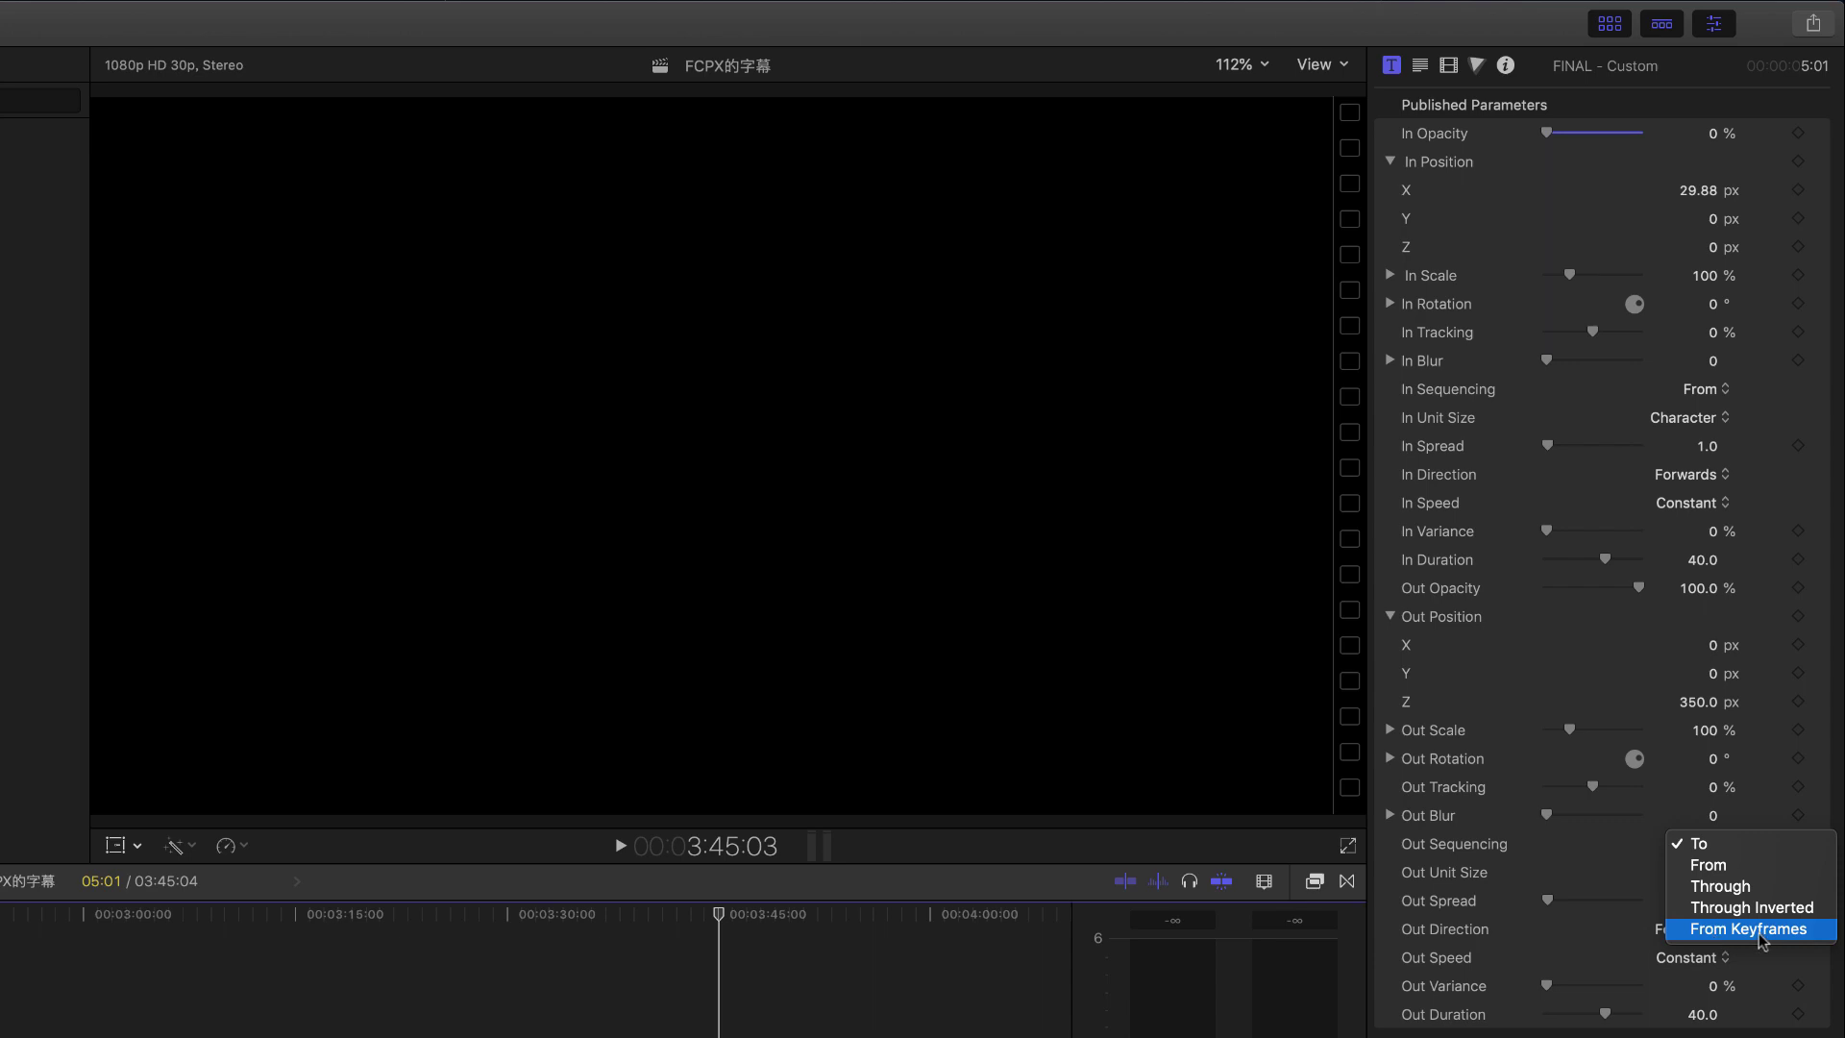
left_click(1599, 860)
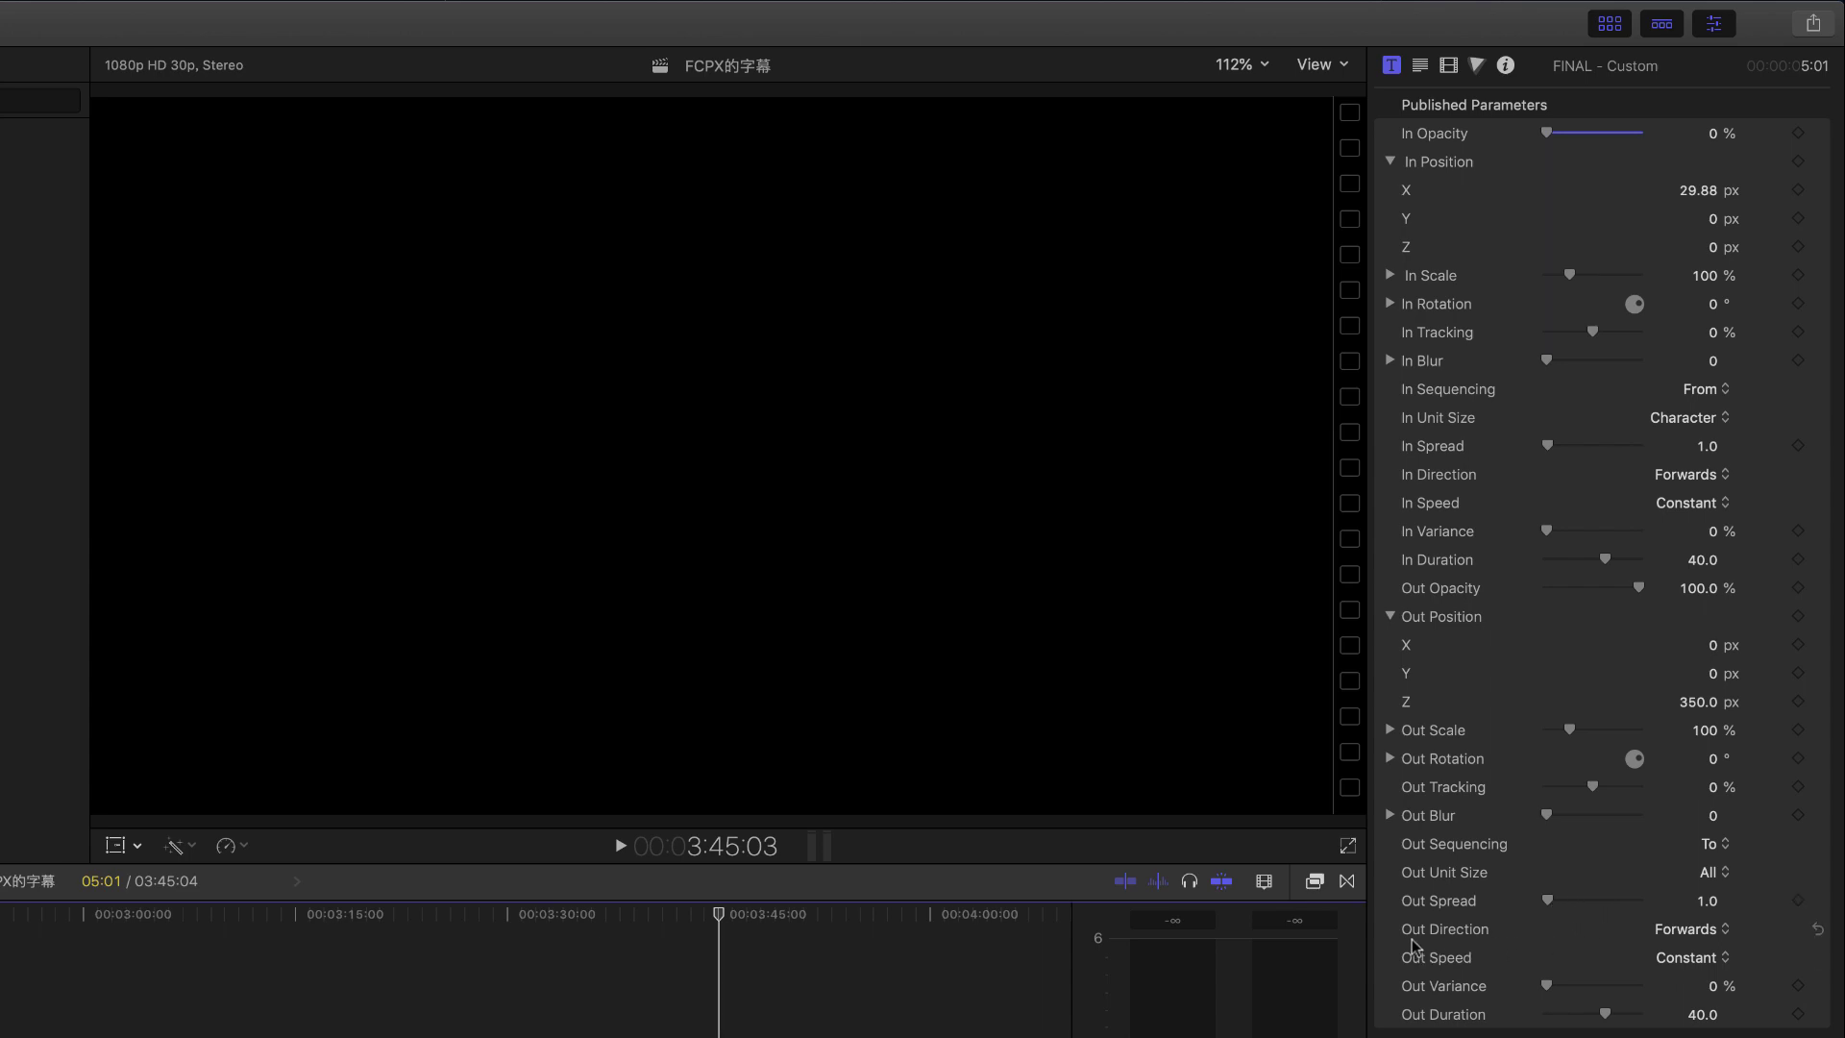
left_click(1724, 930)
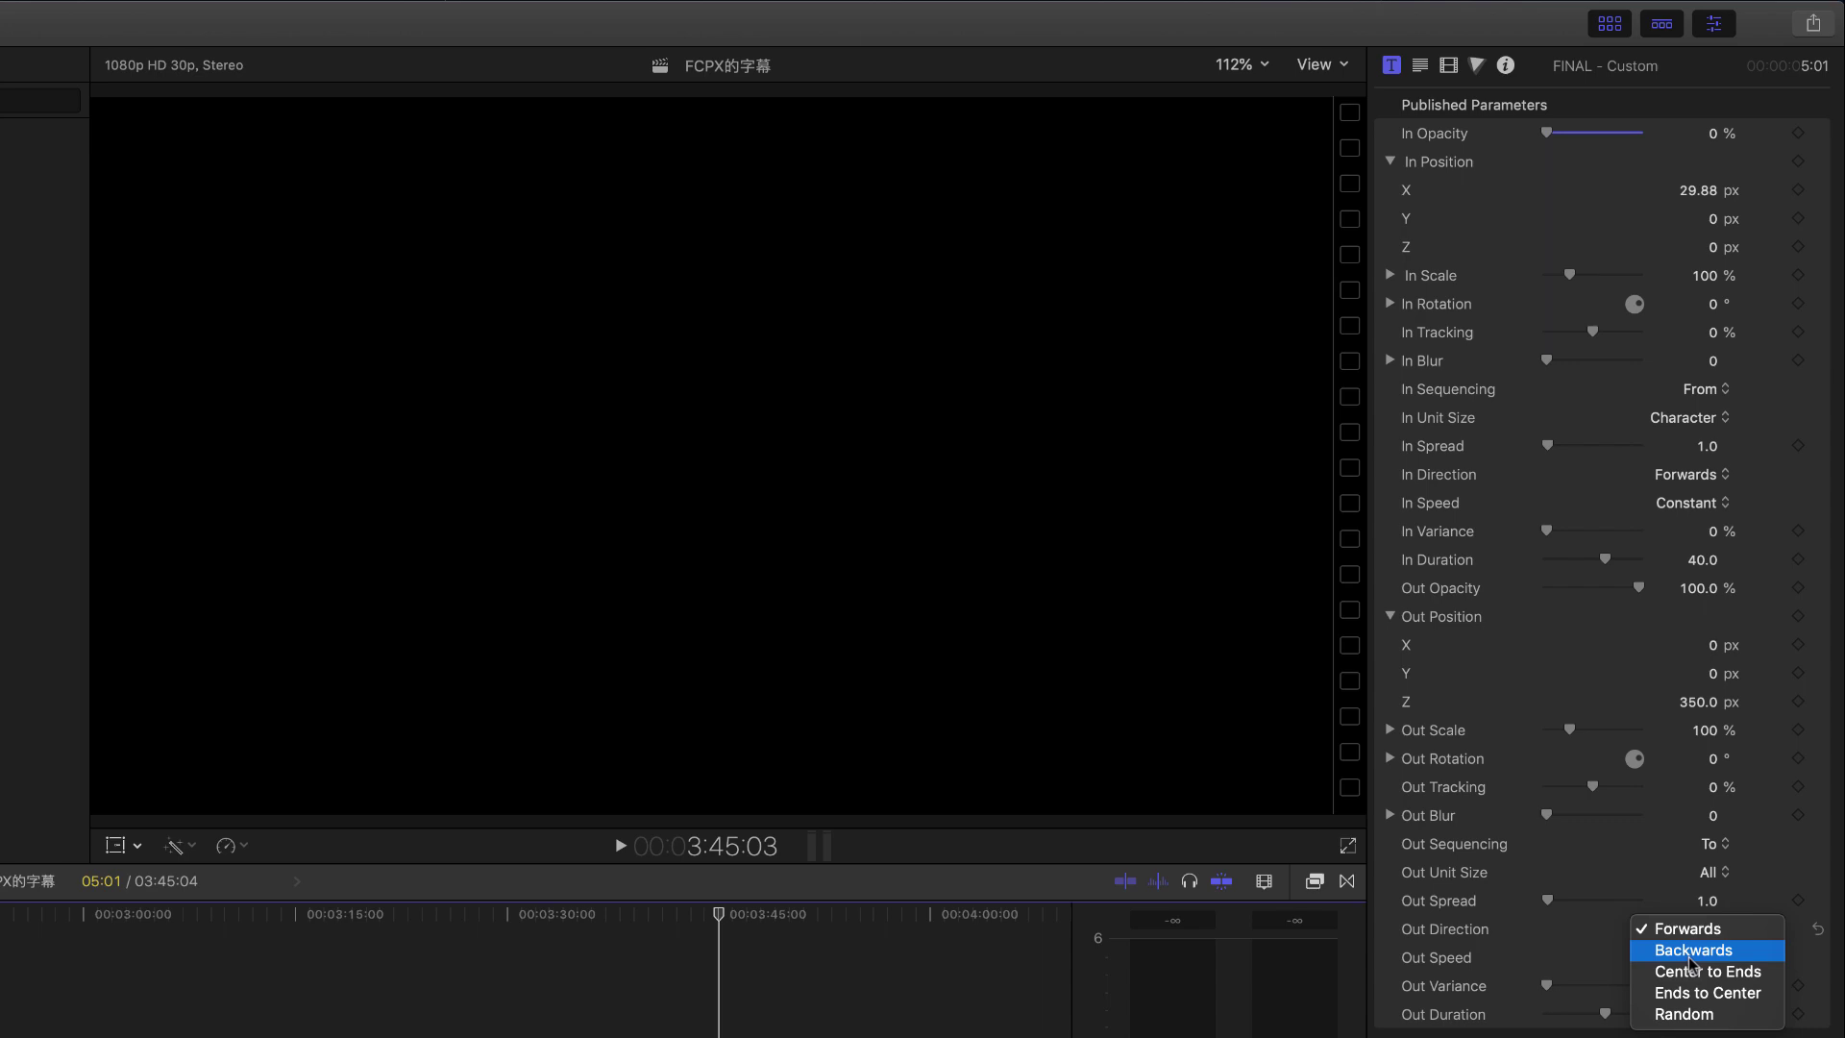
left_click(1584, 930)
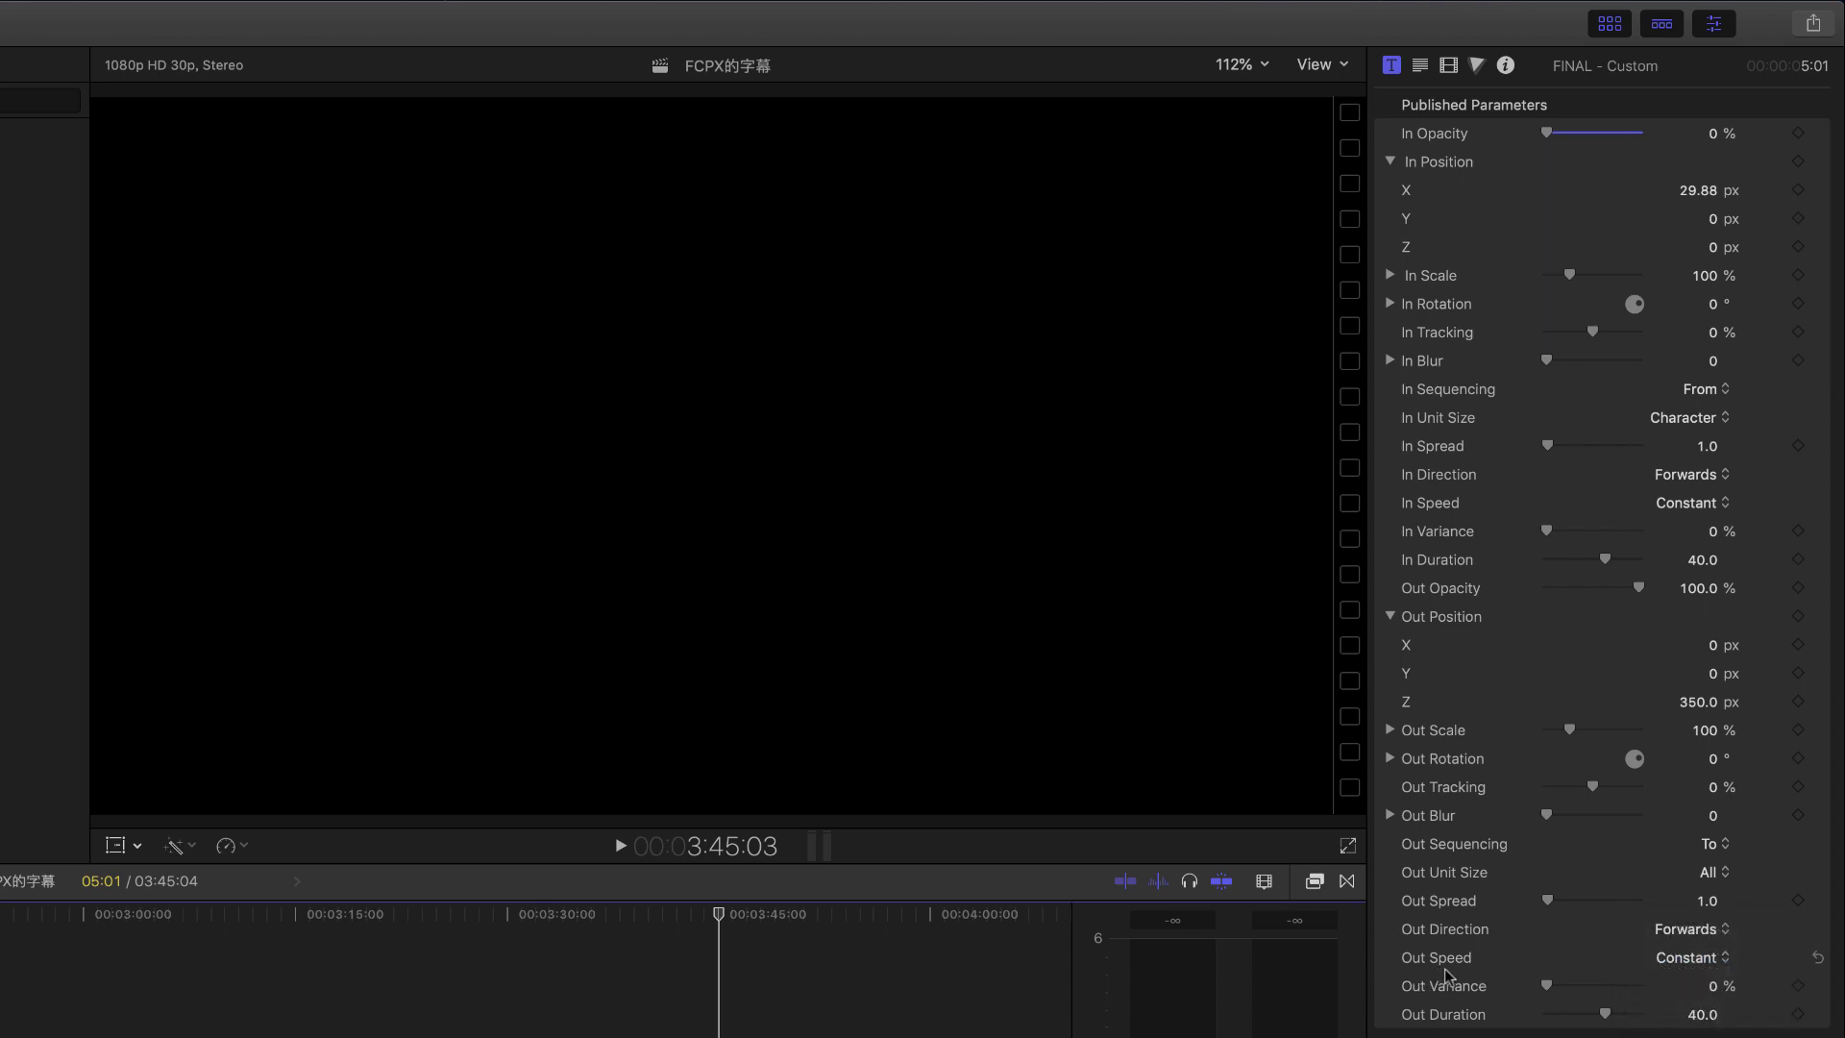
left_click(1721, 964)
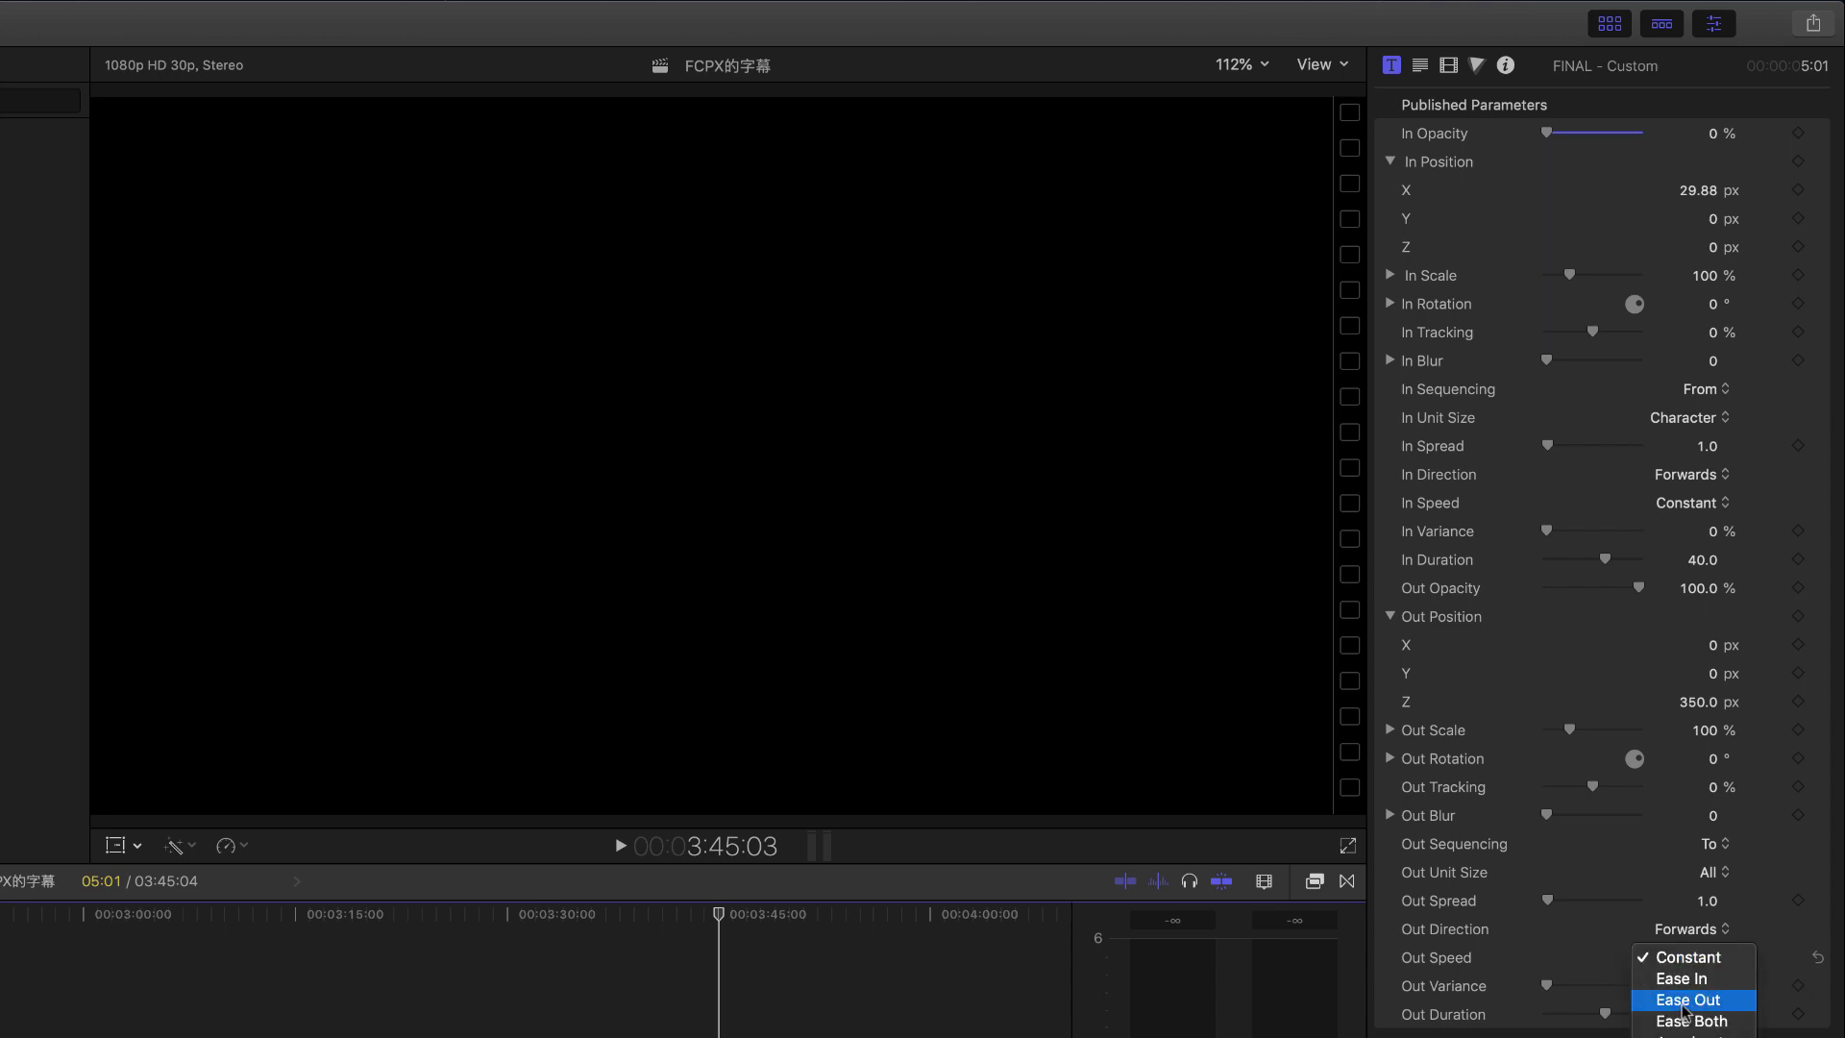
left_click(1596, 963)
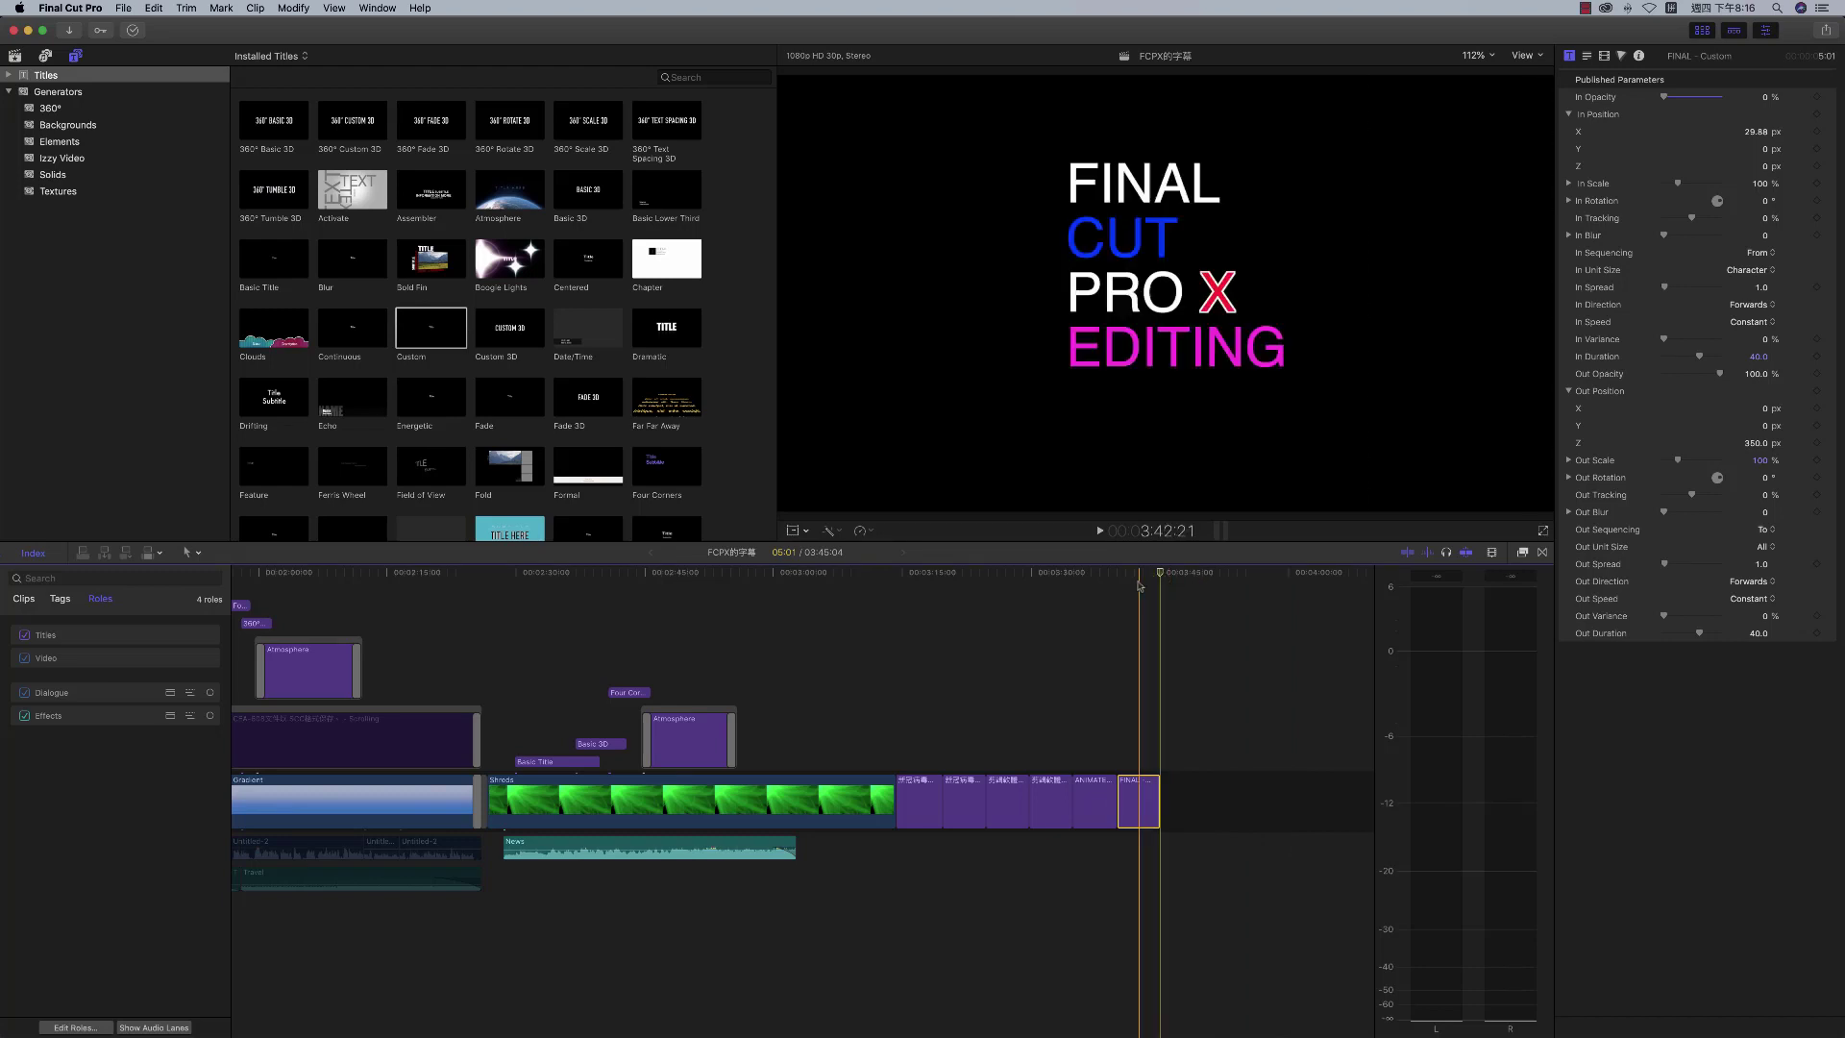
left_click(1118, 574)
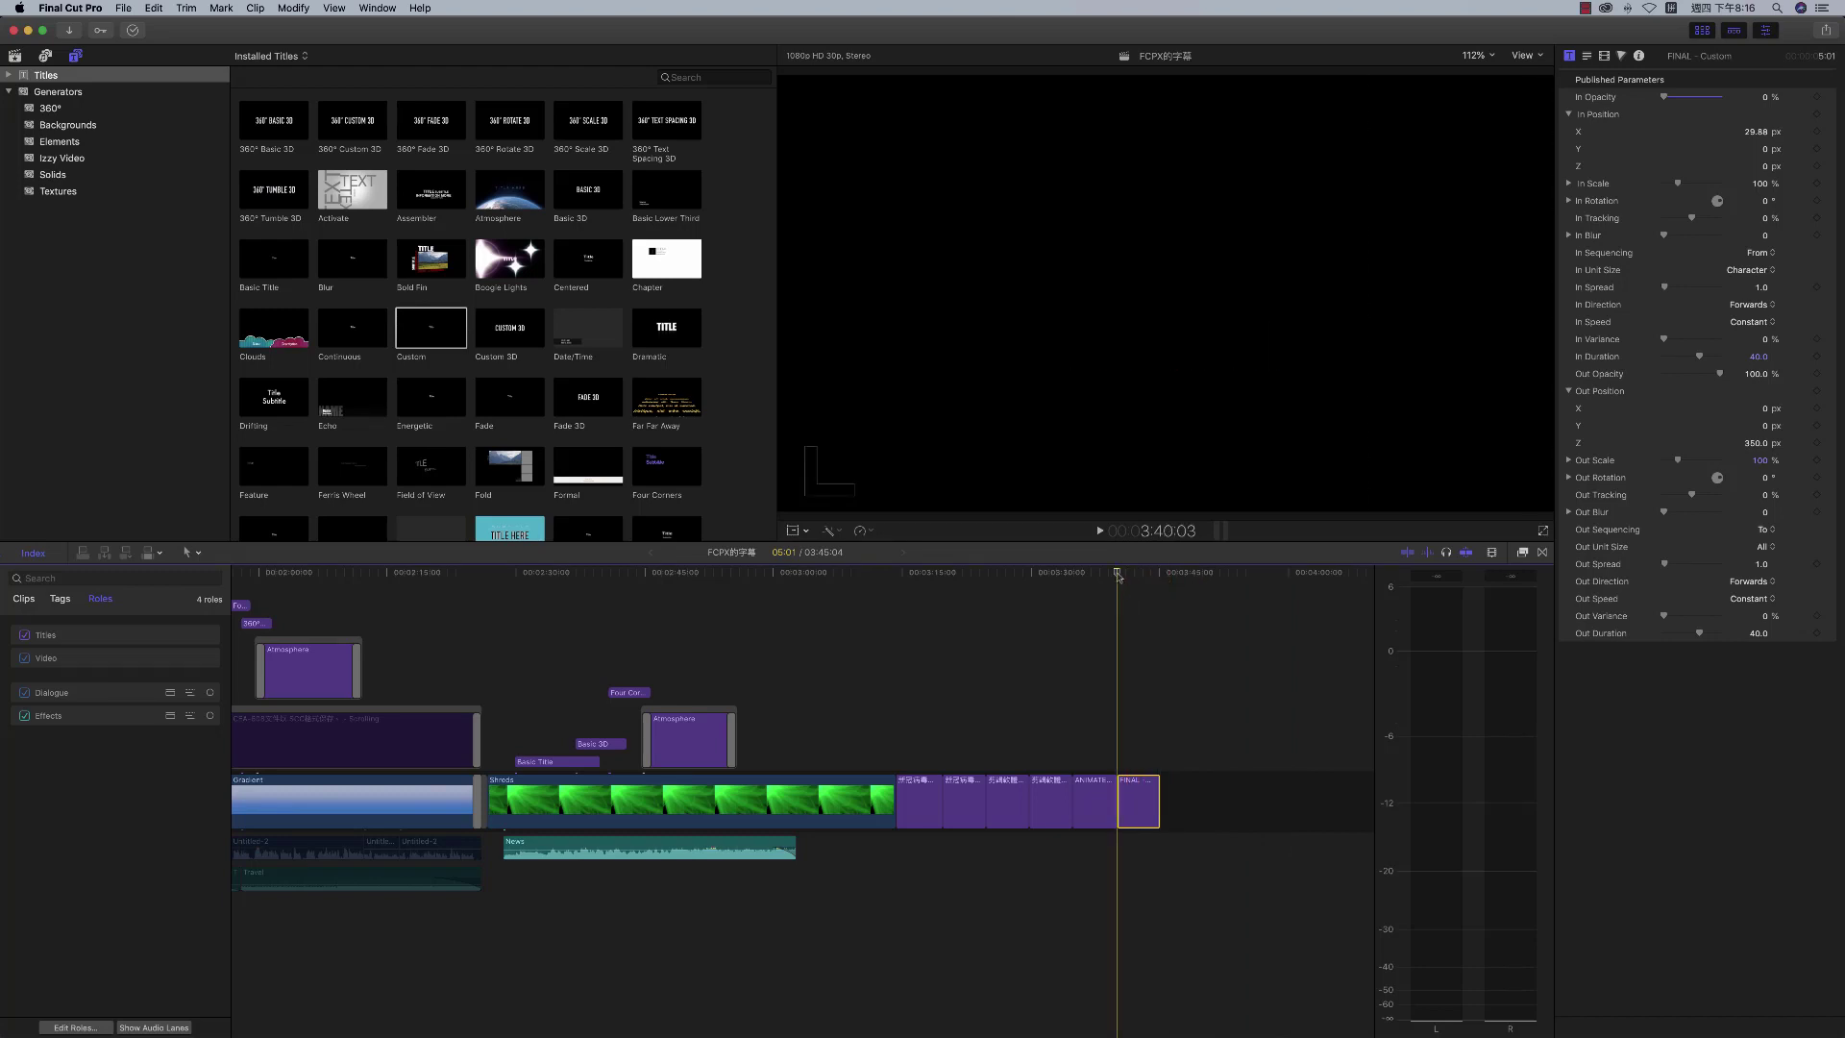
key("space")
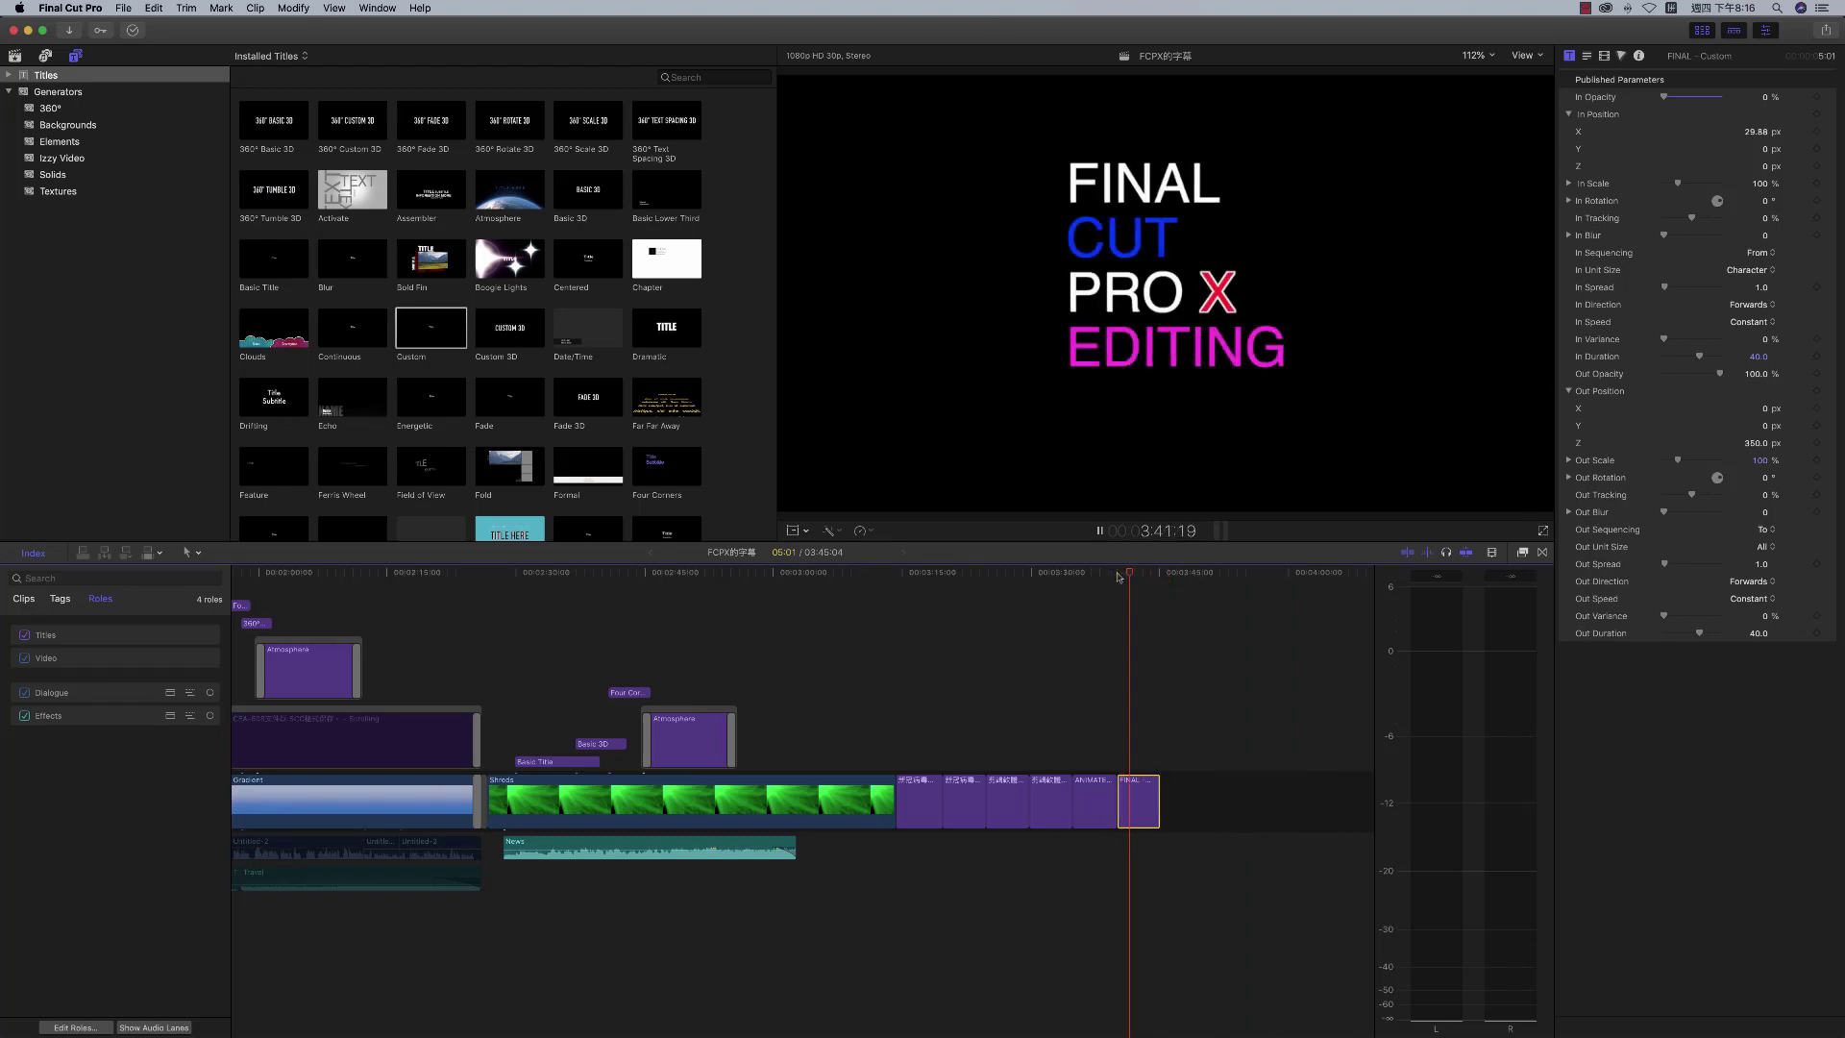